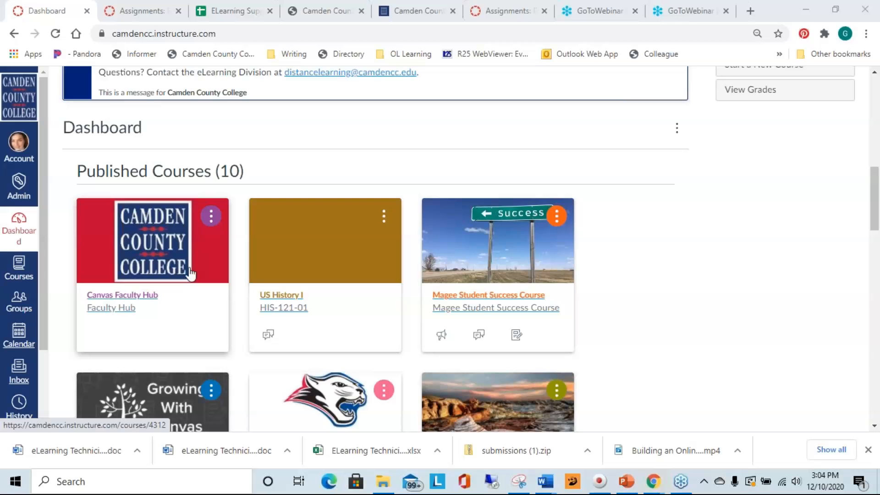
Open the Fall 2020 HIS-121-01 course from the dashboard and go to its Assignments page
{"action": "scroll", "coordinate": [262, 255], "scroll_direction": "down", "scroll_amount": 8}
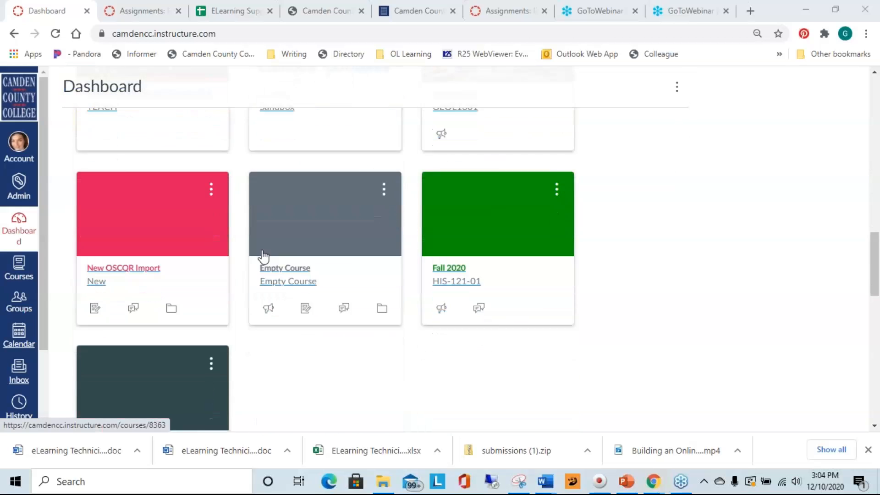
{"action": "left_click", "coordinate": [458, 226]}
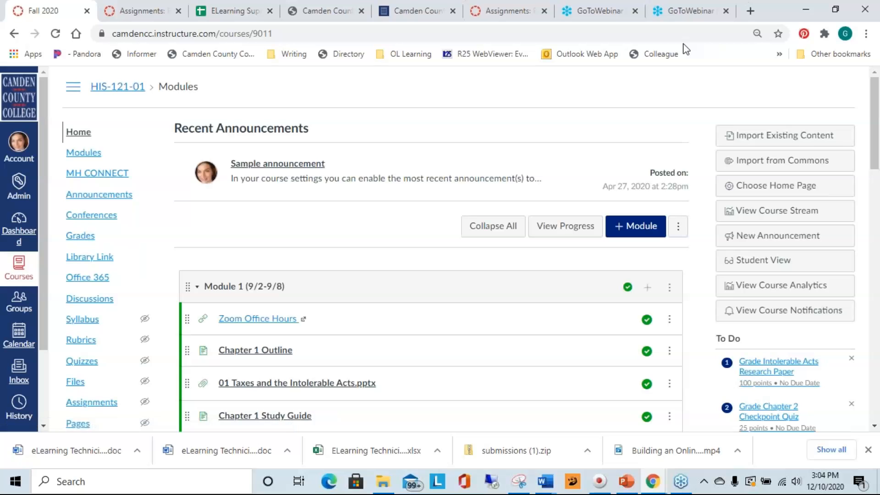
{"action": "scroll", "coordinate": [312, 198], "scroll_direction": "down", "scroll_amount": 2}
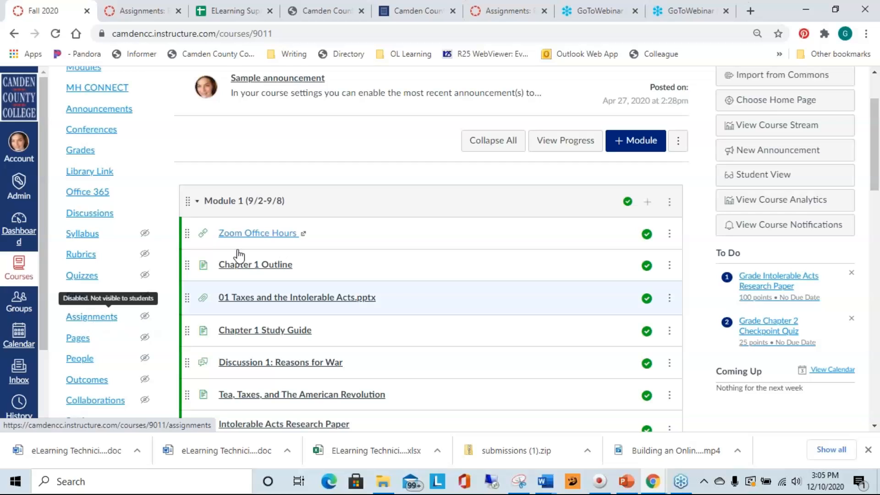
{"action": "left_click", "coordinate": [94, 324]}
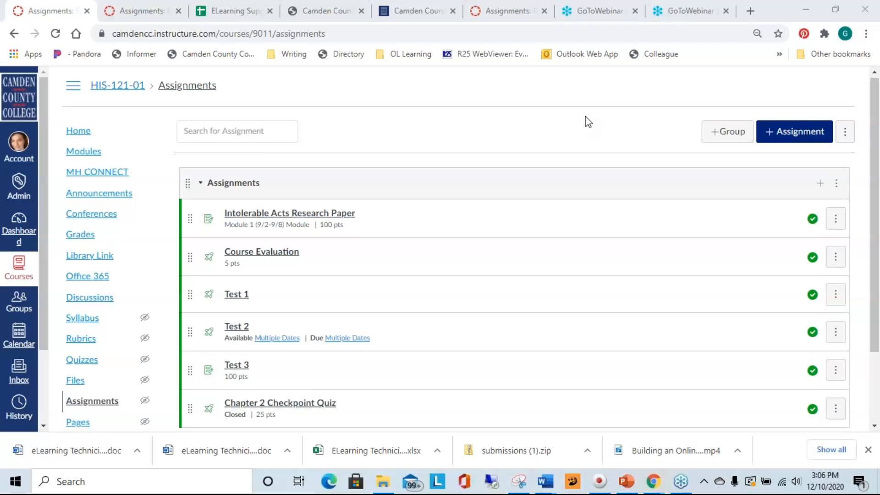
Add an assignment group named Homework and save it
{"action": "scroll", "coordinate": [585, 125], "scroll_direction": "down", "scroll_amount": 2}
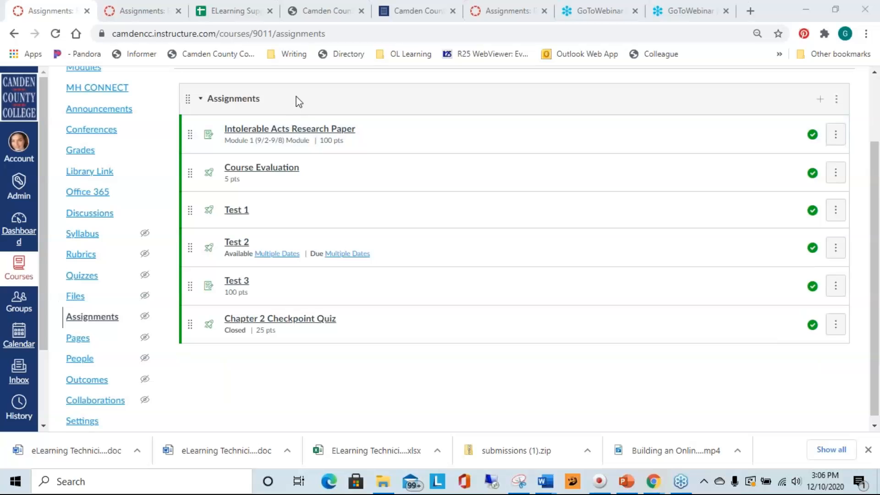
{"action": "scroll", "coordinate": [298, 99], "scroll_direction": "up", "scroll_amount": 2}
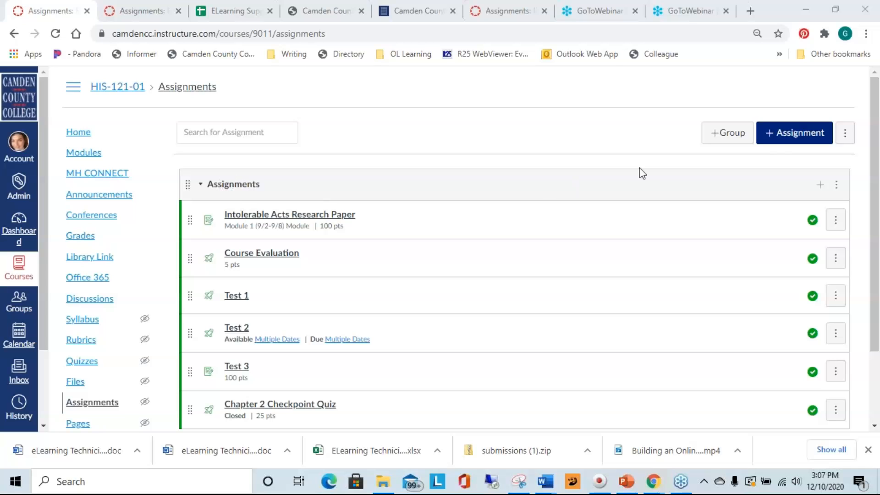
{"action": "left_click", "coordinate": [723, 136]}
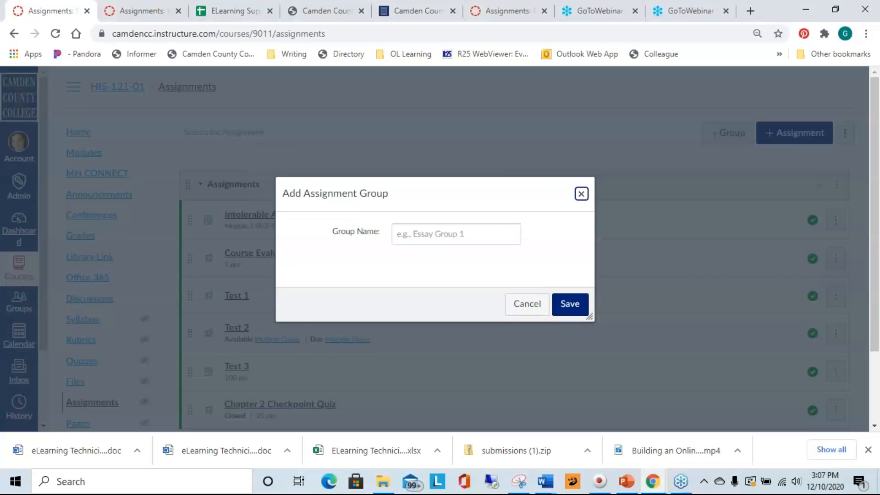
{"action": "left_click", "coordinate": [456, 233]}
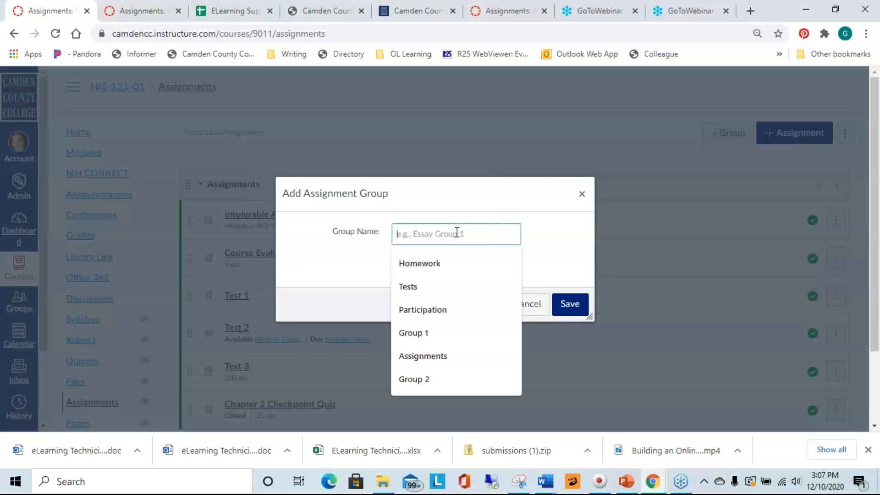
{"action": "left_click", "coordinate": [448, 267]}
{"action": "left_click", "coordinate": [570, 303]}
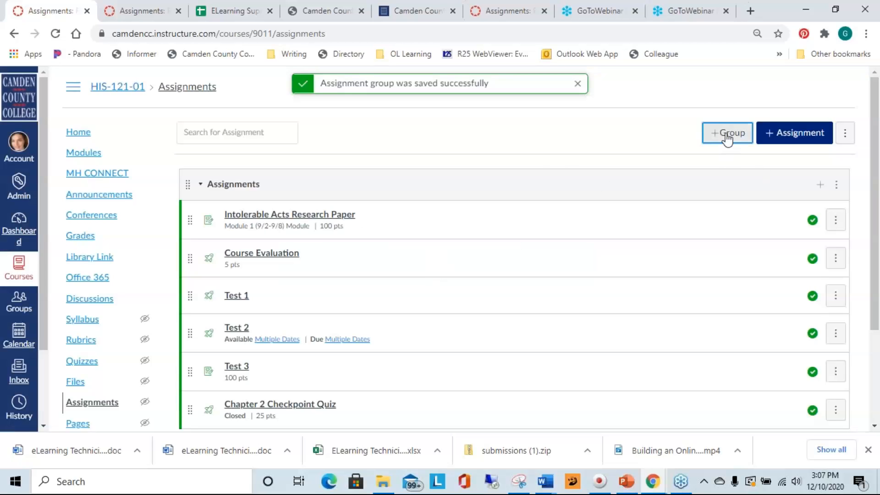
Create another assignment group named Participation and save it
{"action": "left_click", "coordinate": [723, 136]}
{"action": "left_click", "coordinate": [398, 236]}
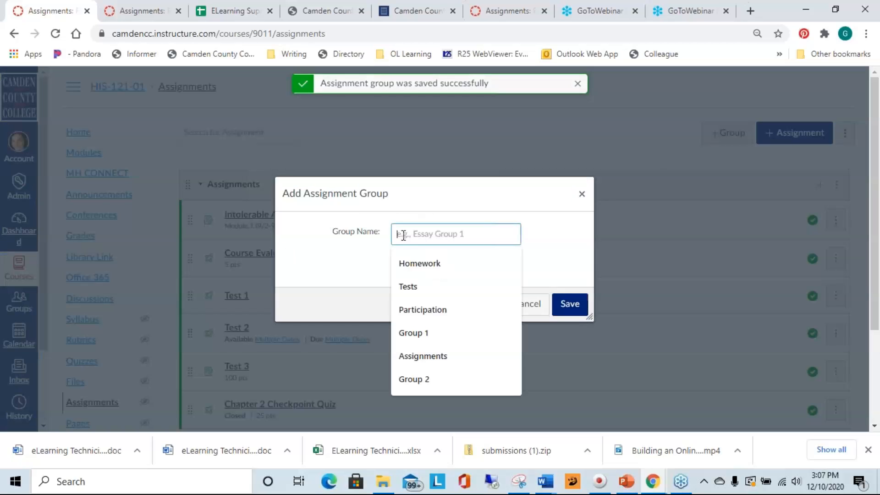
{"action": "left_click", "coordinate": [422, 311]}
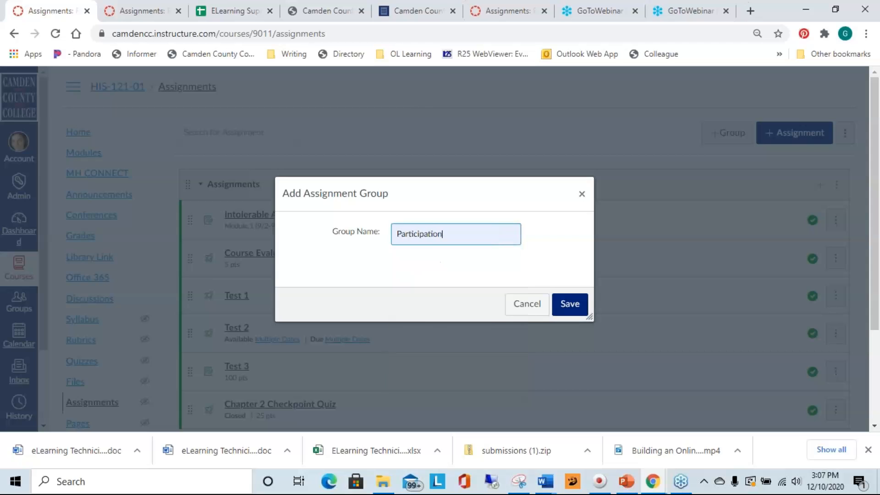
{"action": "left_click", "coordinate": [570, 304]}
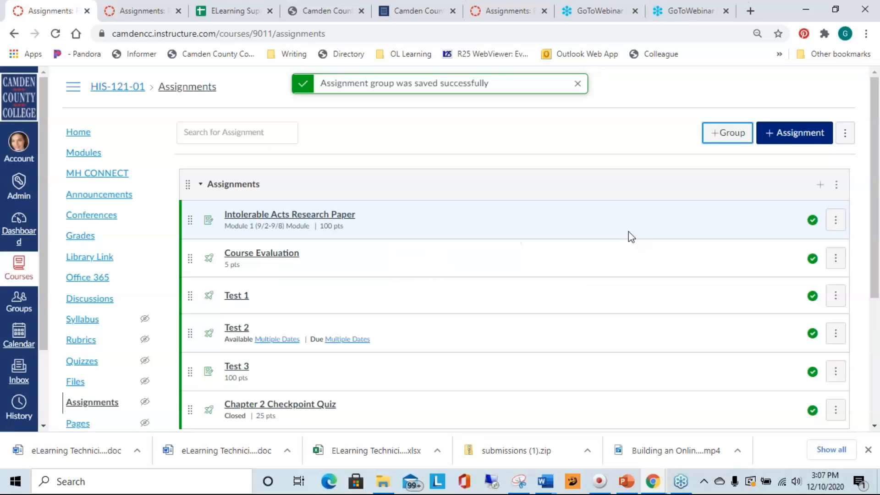
Create a third new assignment group named Tests and save it
{"action": "left_click", "coordinate": [729, 137]}
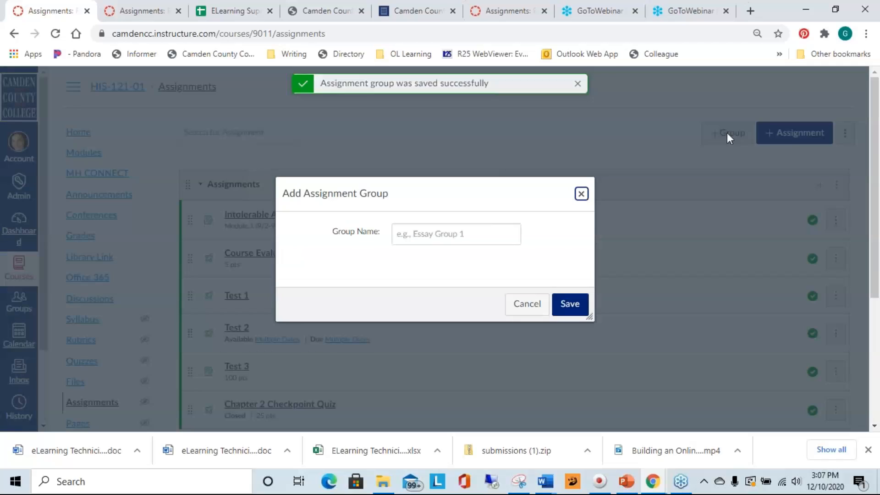
{"action": "left_click", "coordinate": [500, 229]}
{"action": "left_click", "coordinate": [447, 309]}
{"action": "left_click", "coordinate": [569, 305]}
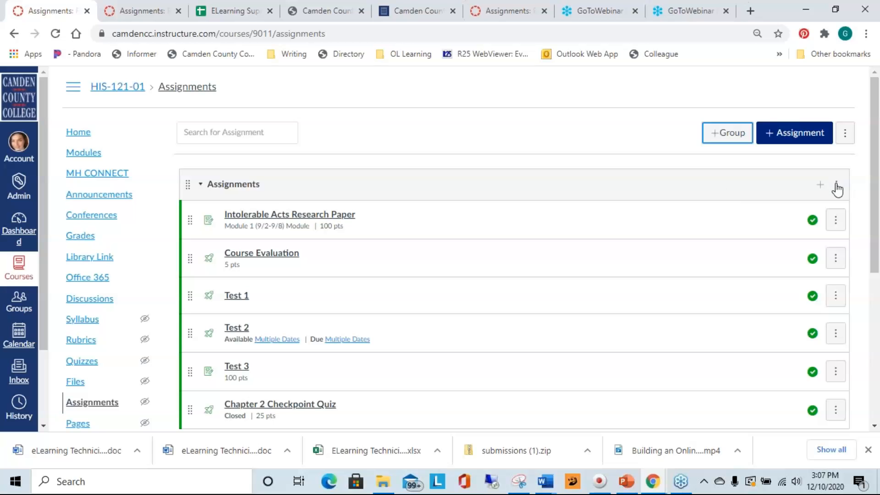
Review the list of assignment groups and the management options available for the Assignments group
{"action": "scroll", "coordinate": [837, 220], "scroll_direction": "down", "scroll_amount": 6}
{"action": "scroll", "coordinate": [837, 222], "scroll_direction": "up", "scroll_amount": 3}
{"action": "scroll", "coordinate": [837, 222], "scroll_direction": "up", "scroll_amount": 3}
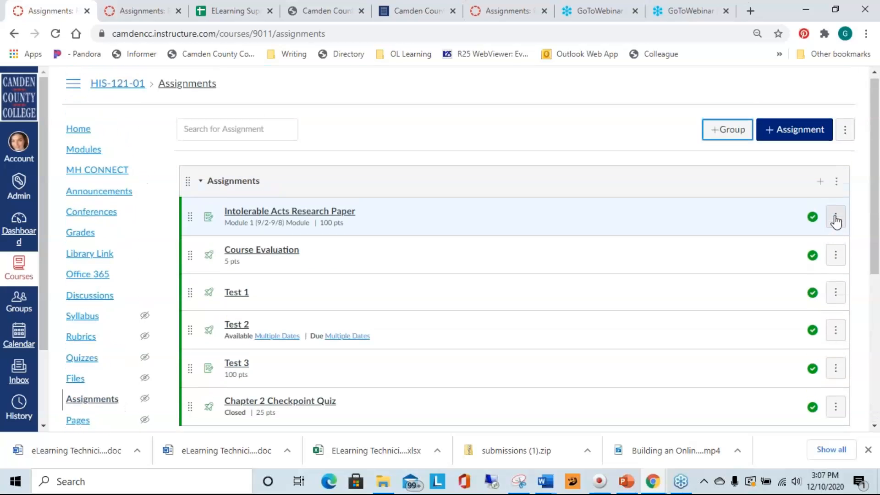
{"action": "left_click", "coordinate": [836, 185]}
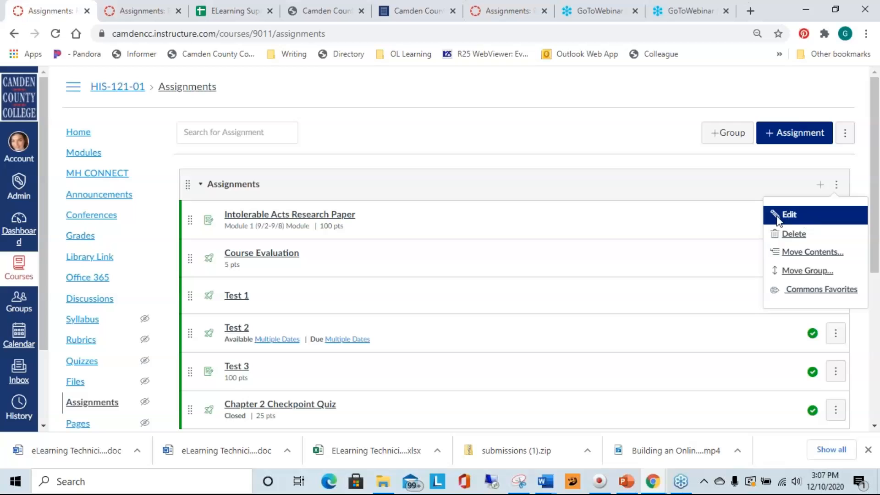
{"action": "left_click", "coordinate": [586, 139]}
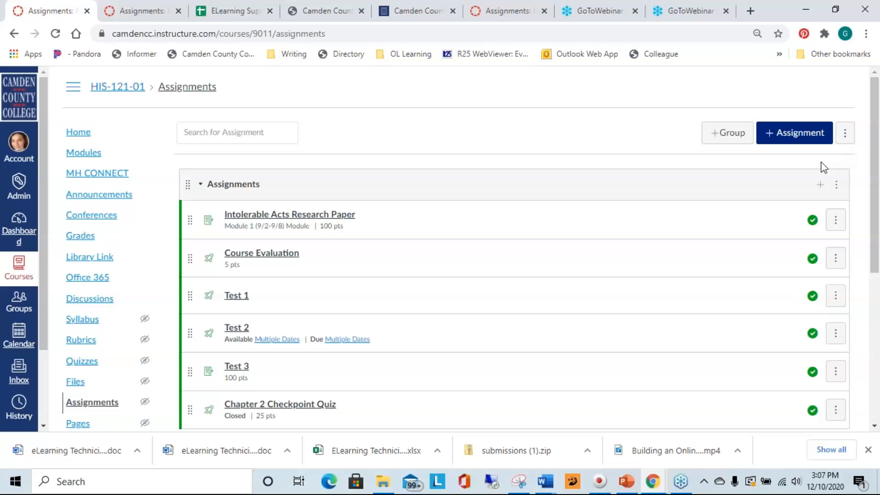
{"action": "scroll", "coordinate": [819, 157], "scroll_direction": "down", "scroll_amount": 5}
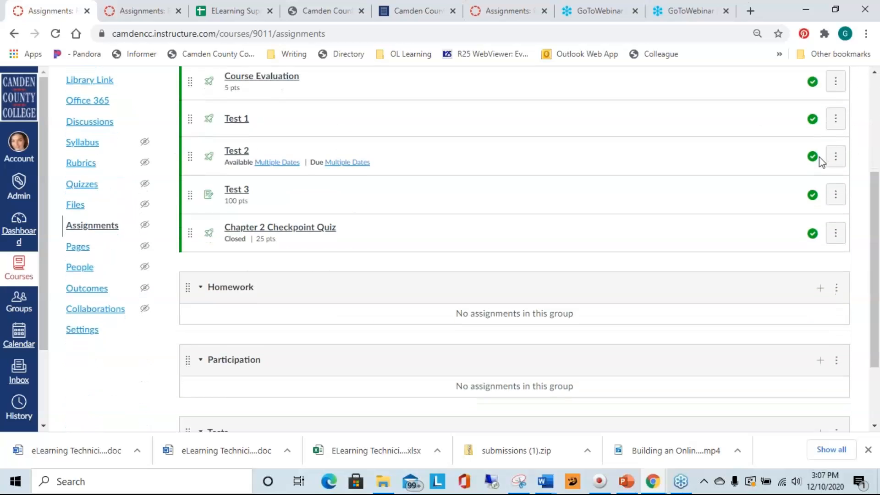
{"action": "scroll", "coordinate": [819, 157], "scroll_direction": "up", "scroll_amount": 4}
{"action": "scroll", "coordinate": [841, 132], "scroll_direction": "up", "scroll_amount": 2}
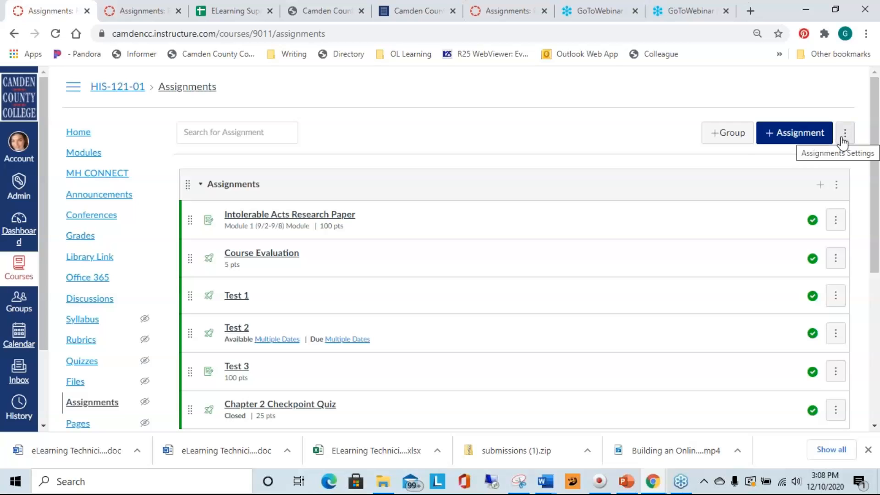
Turn on weighting the final grade based on assignment groups and set the Assignments group to 40%
{"action": "left_click", "coordinate": [842, 143]}
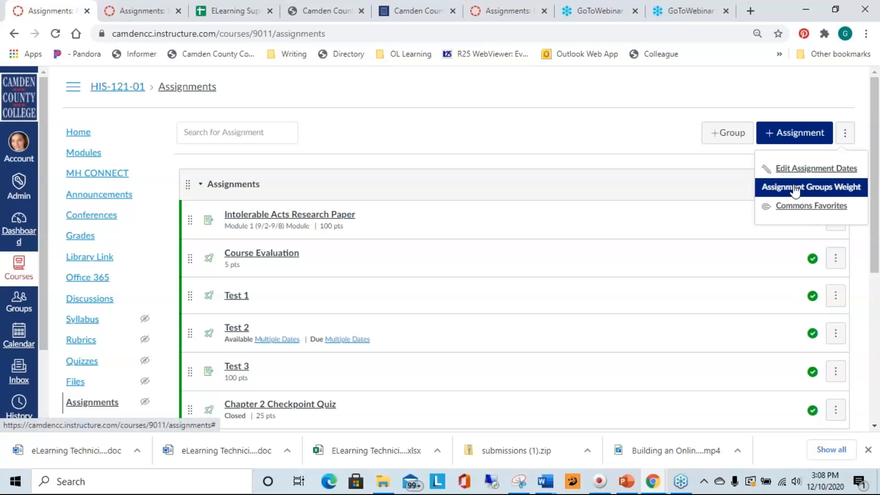
{"action": "left_click", "coordinate": [811, 188]}
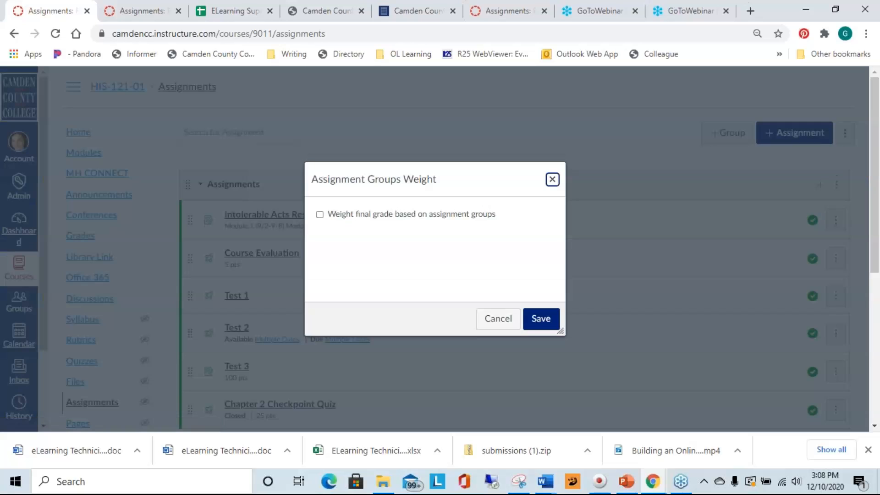
{"action": "left_click", "coordinate": [319, 215]}
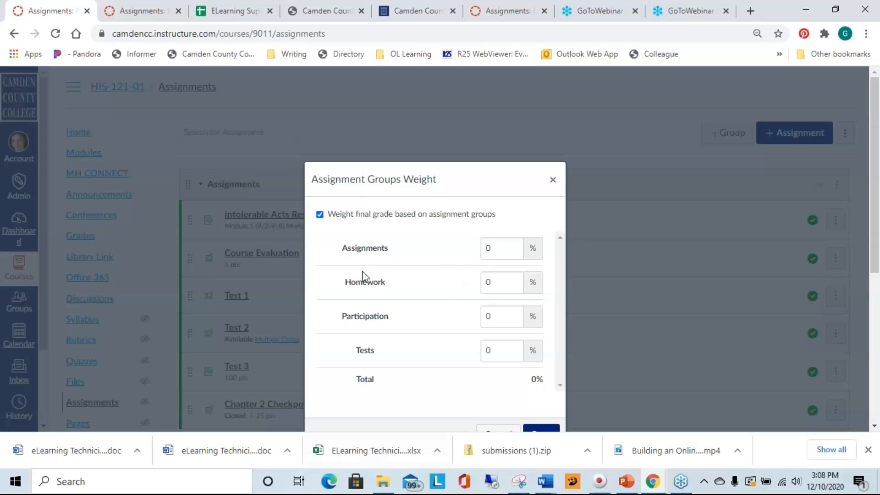
{"action": "left_click", "coordinate": [501, 247]}
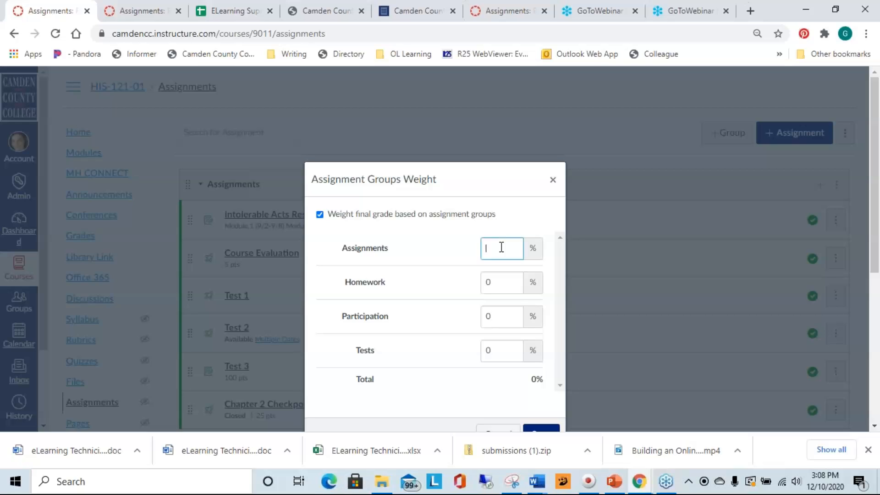
{"action": "type", "text": "40"}
Set the Homework group's weight to 20% and the Participation group's weight to 10%
{"action": "left_click", "coordinate": [512, 282]}
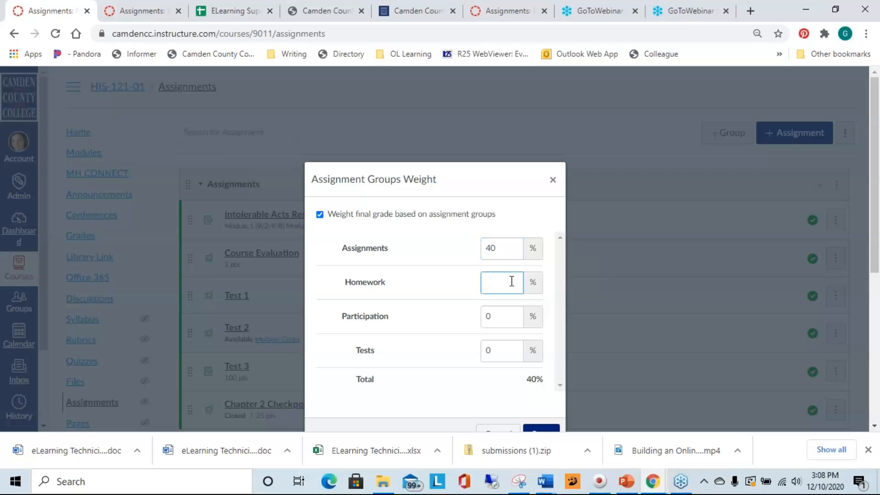
{"action": "left_click", "coordinate": [509, 315]}
{"action": "type", "text": "1"}
{"action": "key", "text": "BackSpace"}
{"action": "type", "text": "20"}
{"action": "left_click", "coordinate": [500, 356]}
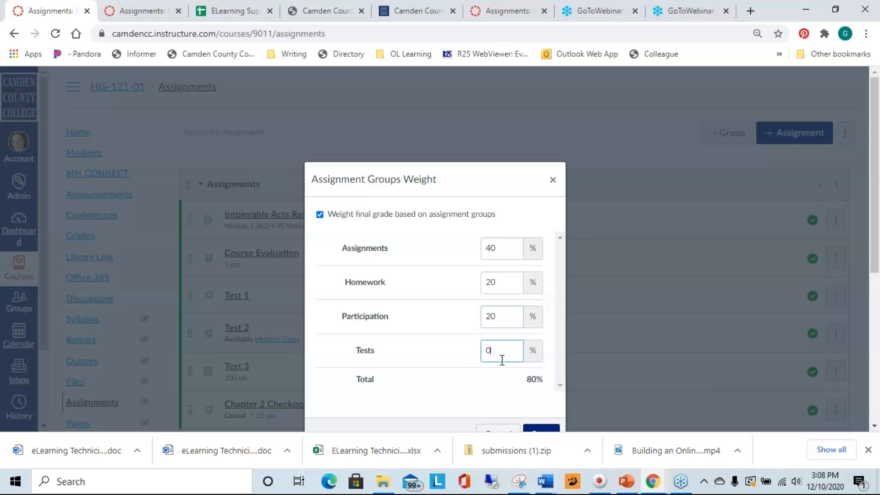
{"action": "double_click", "coordinate": [506, 316]}
{"action": "type", "text": "10"}
Set the Tests group's weight to 30% and save the assignment group weights
{"action": "left_click", "coordinate": [509, 352]}
{"action": "type", "text": "30"}
{"action": "key", "text": "BackSpace"}
{"action": "key", "text": "BackSpace"}
{"action": "key", "text": "BackSpace"}
{"action": "type", "text": "30"}
{"action": "scroll", "coordinate": [520, 337], "scroll_direction": "down", "scroll_amount": 3}
{"action": "left_click", "coordinate": [542, 265]}
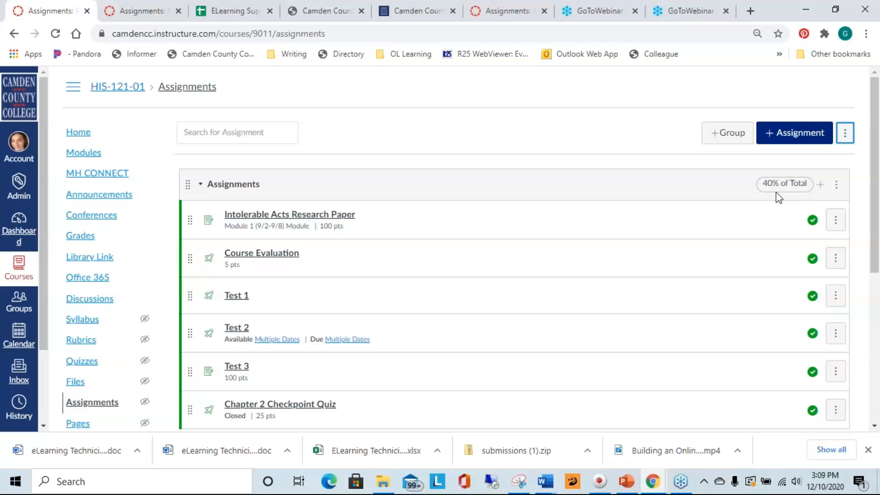
Move Test 3, Test 2 and Test 1 from the Assignments group into the Tests group, keeping them in numerical order
{"action": "scroll", "coordinate": [700, 252], "scroll_direction": "down", "scroll_amount": 5}
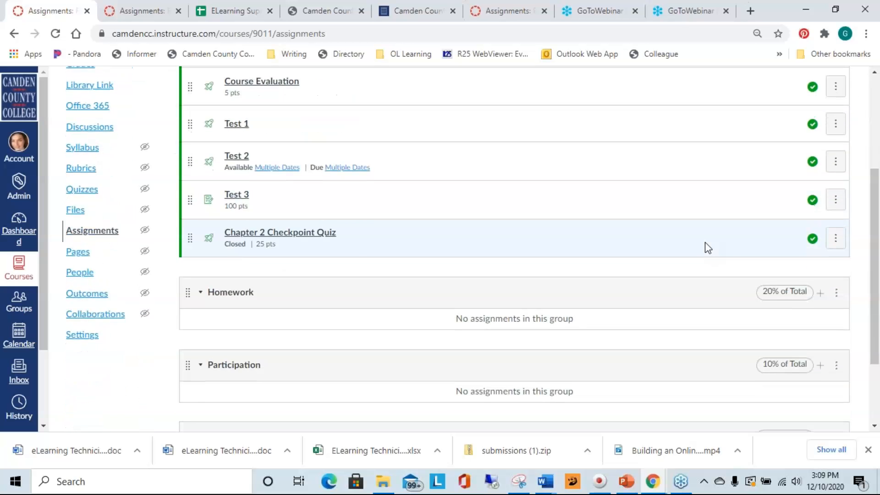
{"action": "scroll", "coordinate": [680, 251], "scroll_direction": "up", "scroll_amount": 3}
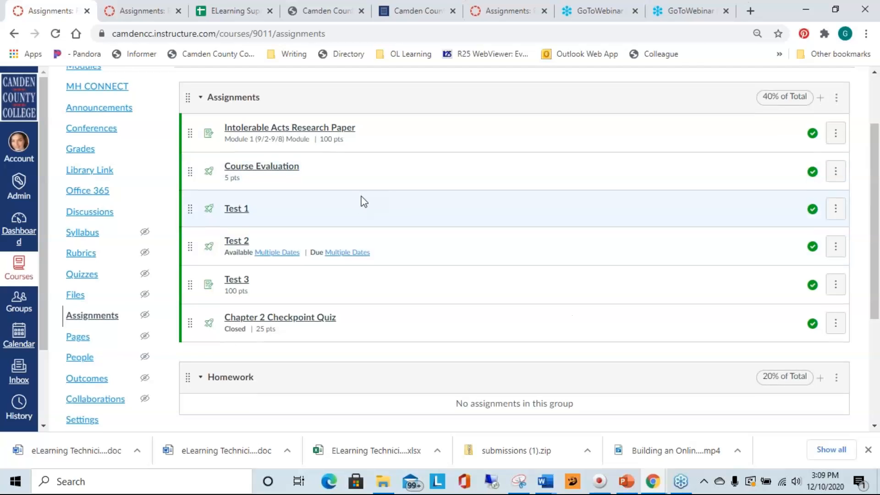
{"action": "scroll", "coordinate": [361, 198], "scroll_direction": "down", "scroll_amount": 2}
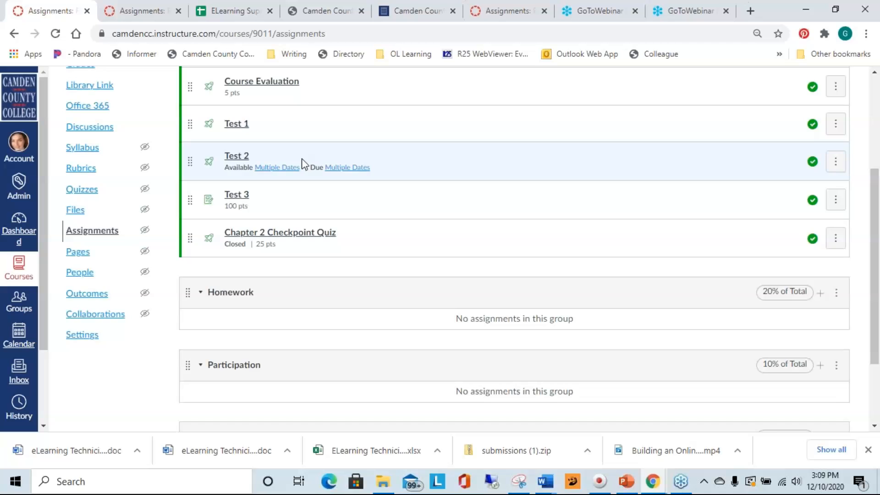
{"action": "scroll", "coordinate": [303, 162], "scroll_direction": "down", "scroll_amount": 2}
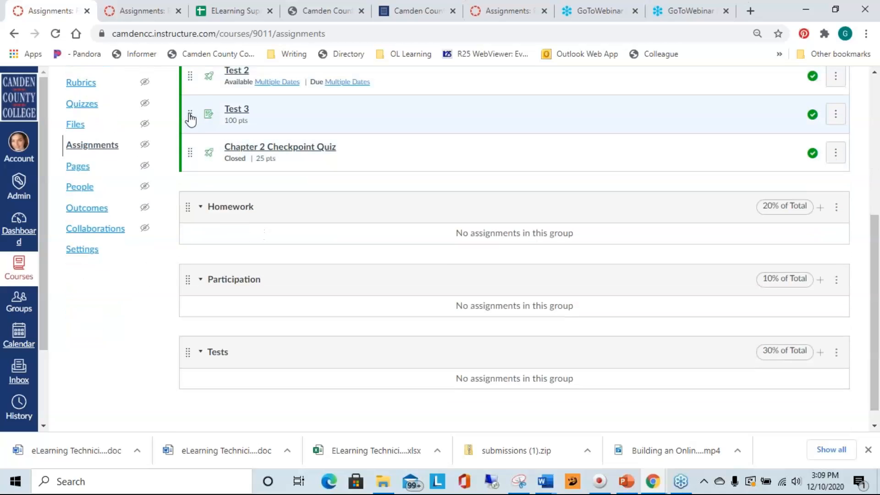
{"action": "left_click_drag", "start_coordinate": [190, 120], "coordinate": [191, 349]}
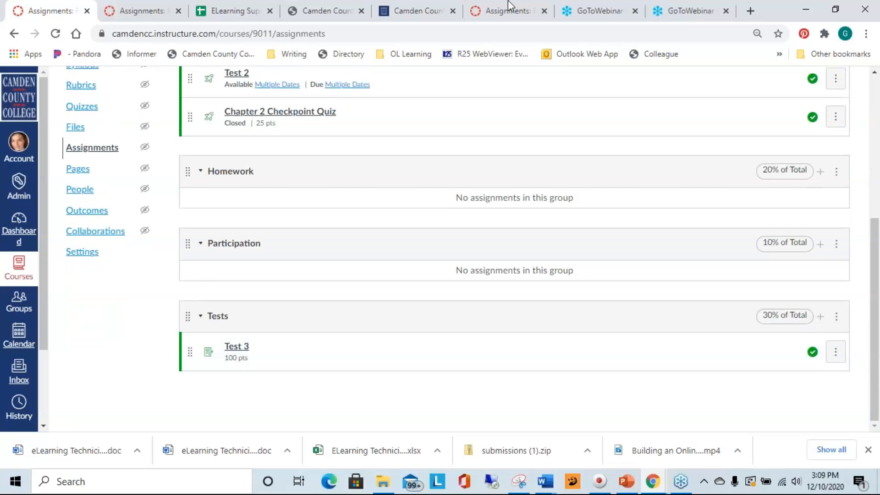
{"action": "scroll", "coordinate": [328, 193], "scroll_direction": "up", "scroll_amount": 2}
{"action": "left_click_drag", "start_coordinate": [193, 170], "coordinate": [202, 394]}
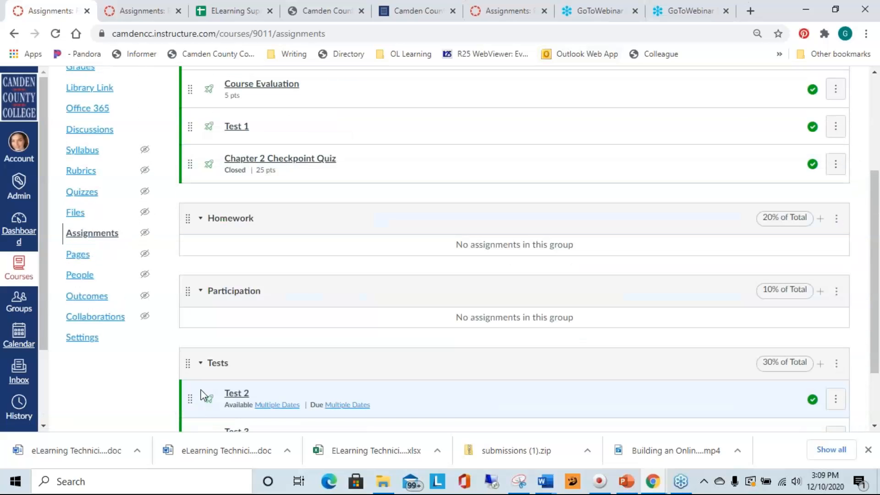
{"action": "left_click_drag", "start_coordinate": [190, 128], "coordinate": [198, 362]}
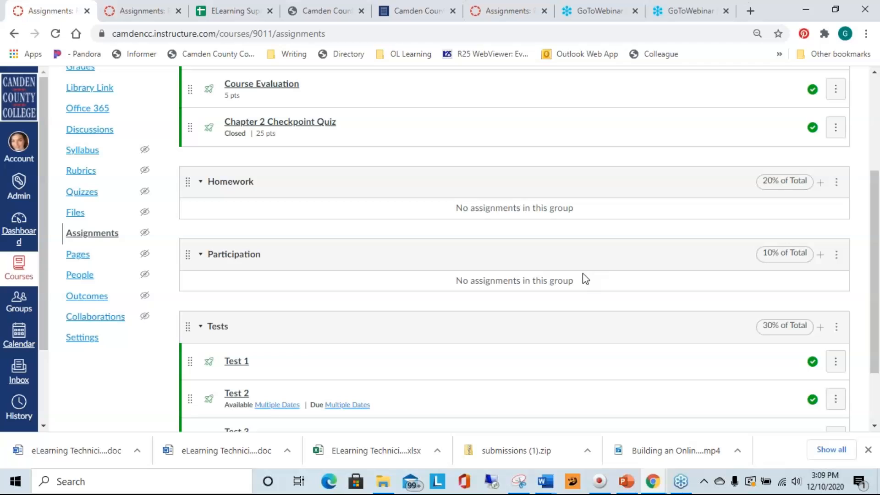
{"action": "scroll", "coordinate": [723, 265], "scroll_direction": "down", "scroll_amount": 2}
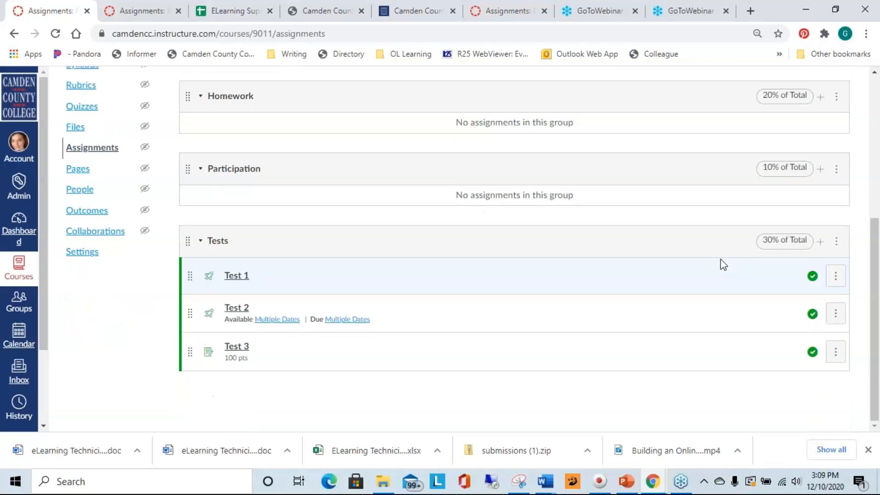
{"action": "scroll", "coordinate": [723, 265], "scroll_direction": "up", "scroll_amount": 2}
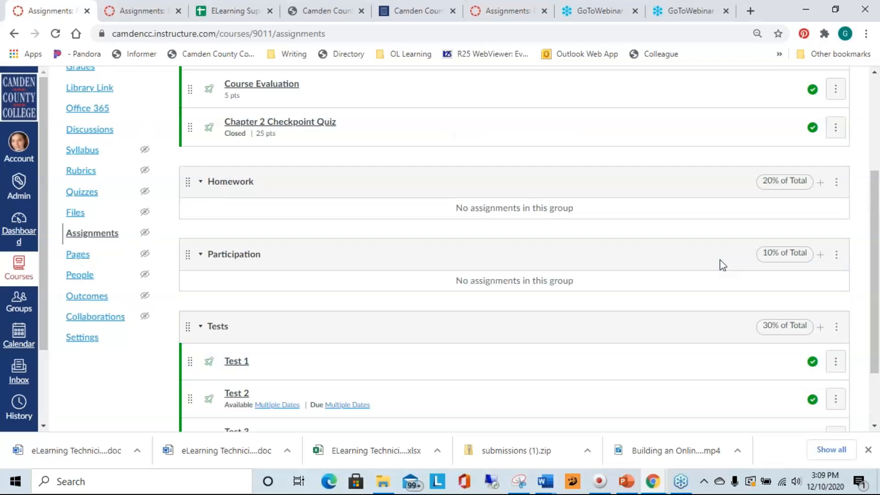
Open the course's gradebook and examine the weighted assignment group columns at the end of the grade table
{"action": "scroll", "coordinate": [722, 265], "scroll_direction": "up", "scroll_amount": 2}
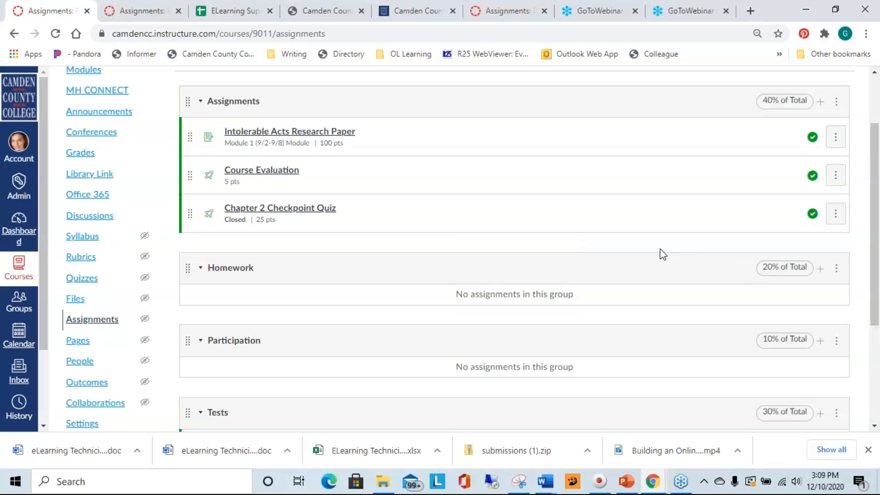
{"action": "scroll", "coordinate": [667, 234], "scroll_direction": "up", "scroll_amount": 2}
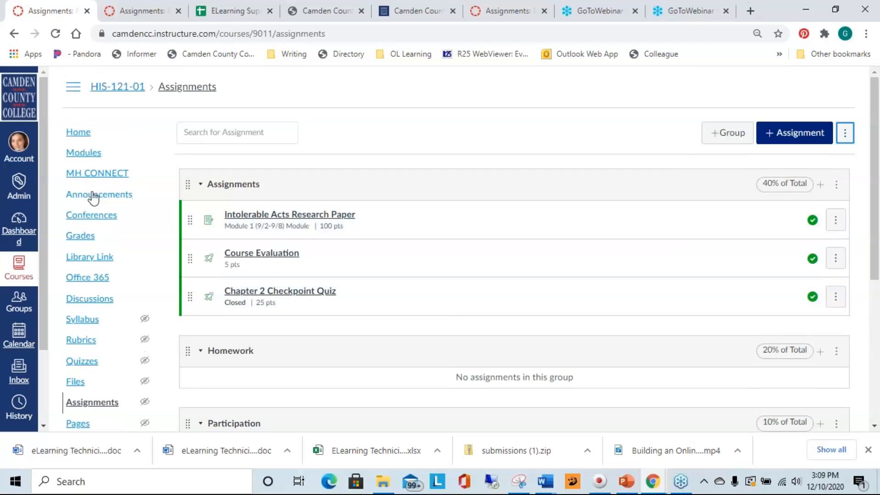
{"action": "left_click", "coordinate": [91, 235]}
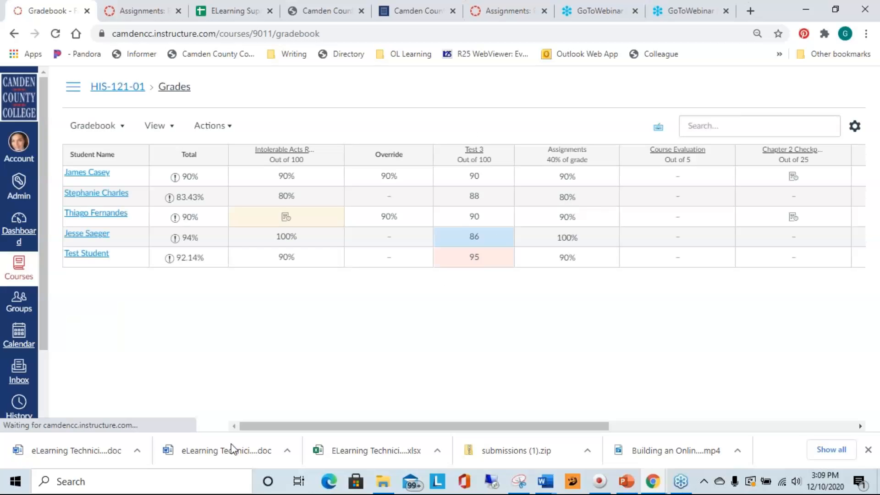
{"action": "left_click_drag", "start_coordinate": [277, 426], "coordinate": [561, 432]}
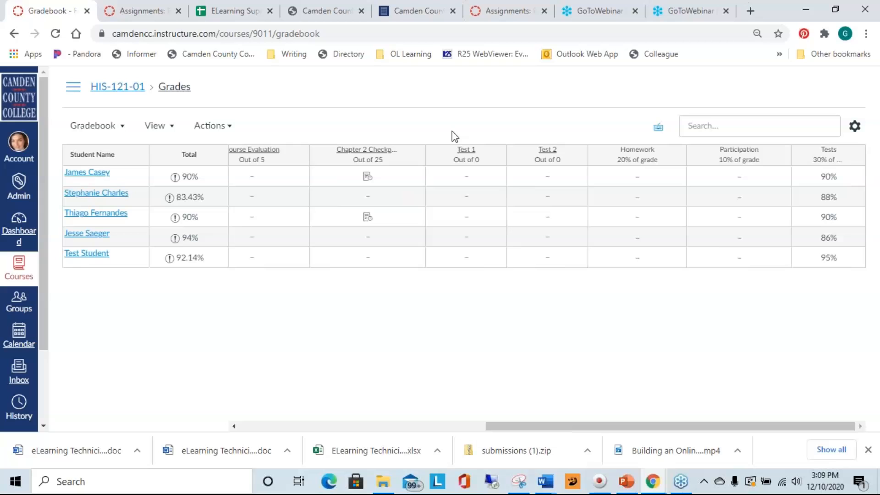
Check whether the students' Homework and Participation group total cells accept grades, and compare them with the other grade columns
{"action": "left_click", "coordinate": [527, 266]}
{"action": "left_click", "coordinate": [601, 343]}
{"action": "left_click", "coordinate": [638, 179]}
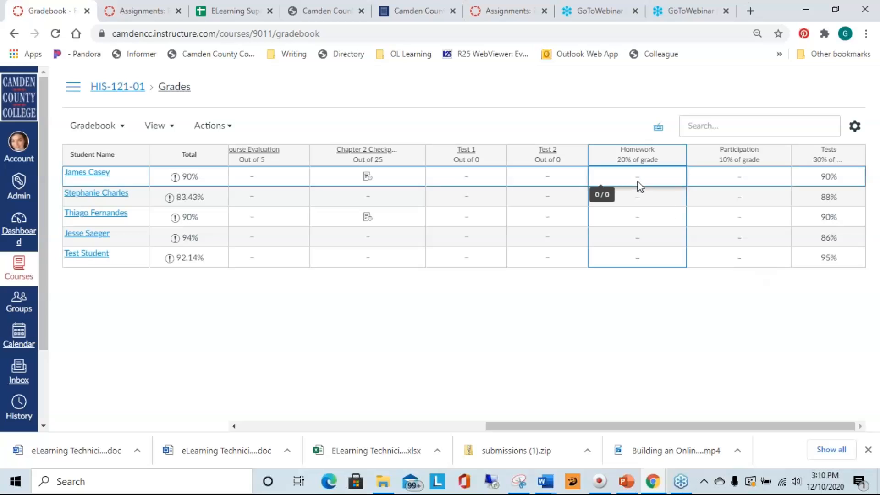
{"action": "left_click", "coordinate": [645, 205]}
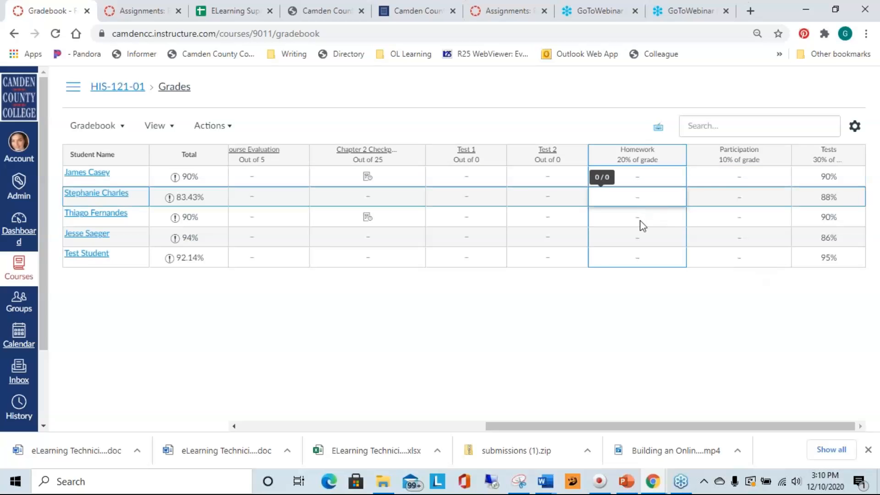
{"action": "key", "text": "Right"}
{"action": "left_click", "coordinate": [740, 217]}
{"action": "left_click", "coordinate": [736, 237]}
{"action": "left_click", "coordinate": [736, 258]}
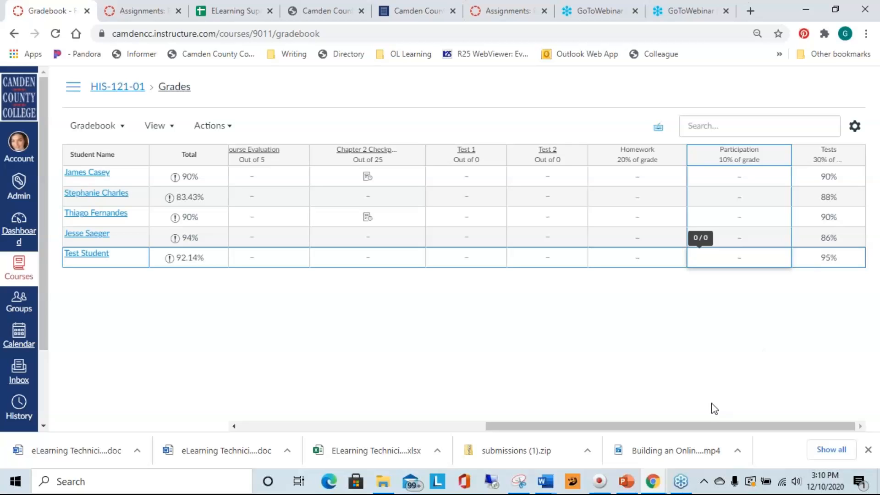
{"action": "left_click_drag", "start_coordinate": [717, 431], "coordinate": [556, 444]}
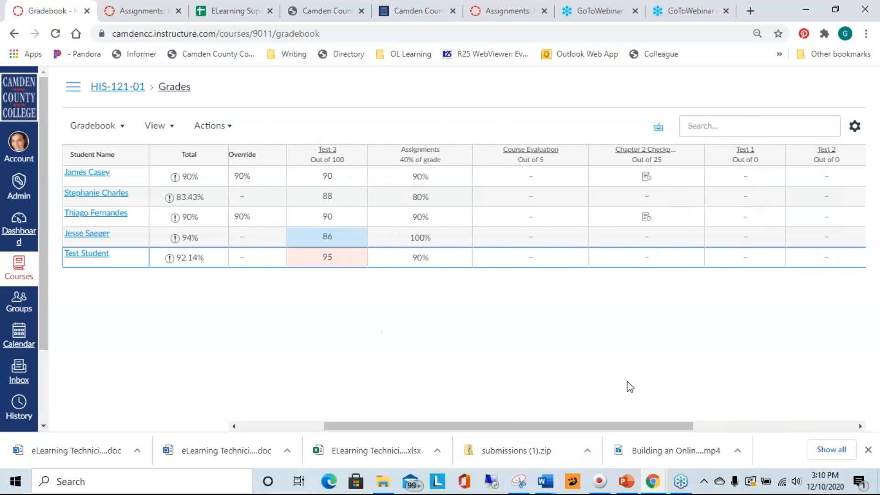
{"action": "left_click_drag", "start_coordinate": [555, 429], "coordinate": [740, 428]}
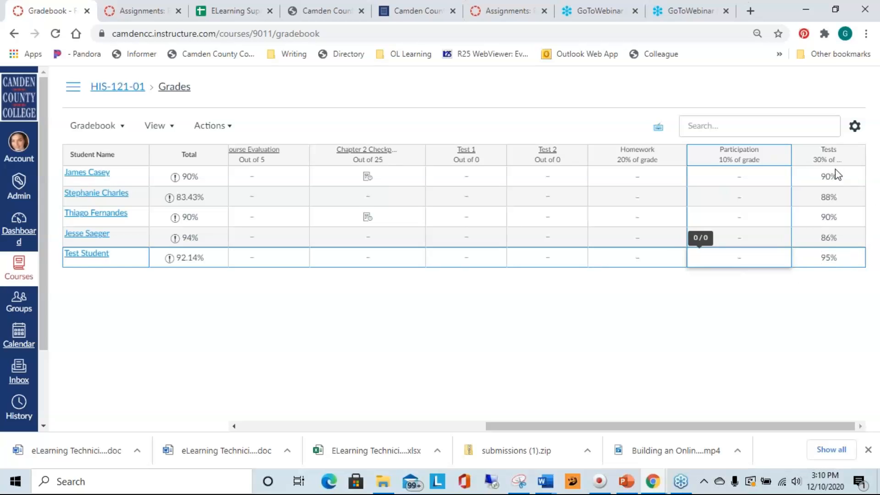
Try a score of 80 for the first student's Test 1 and clear it again
{"action": "left_click", "coordinate": [467, 177]}
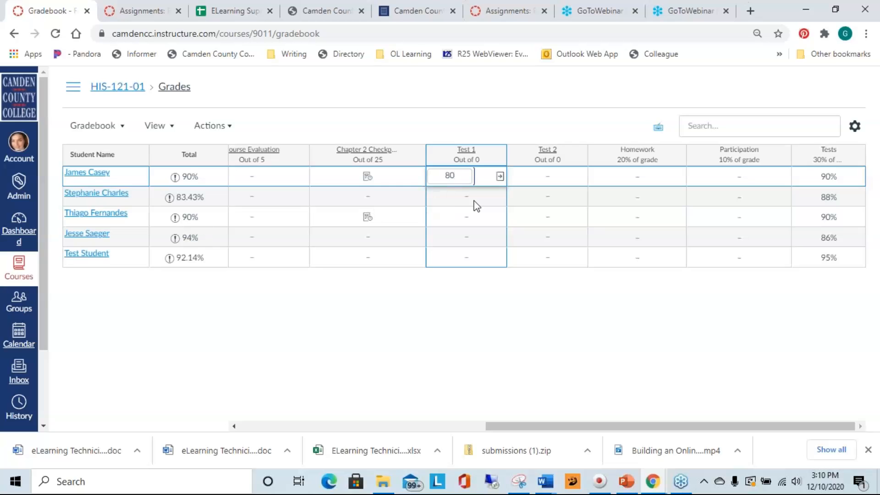
{"action": "key", "text": "Return"}
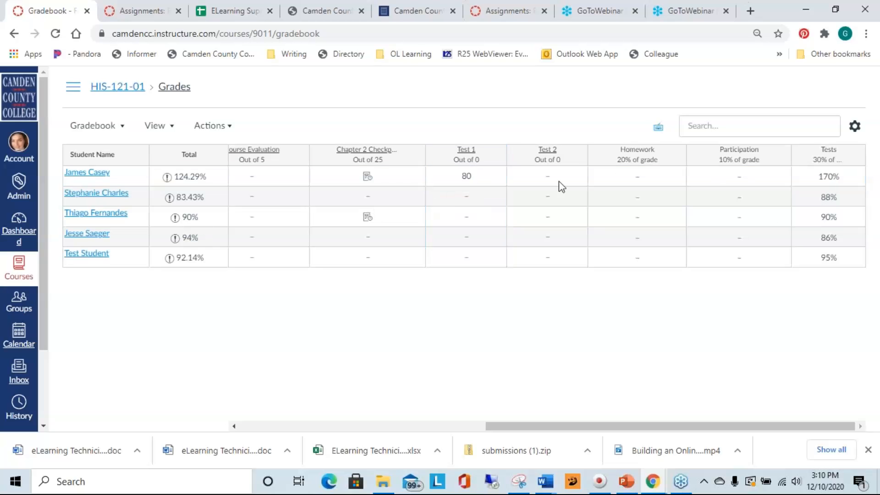
{"action": "left_click", "coordinate": [468, 179]}
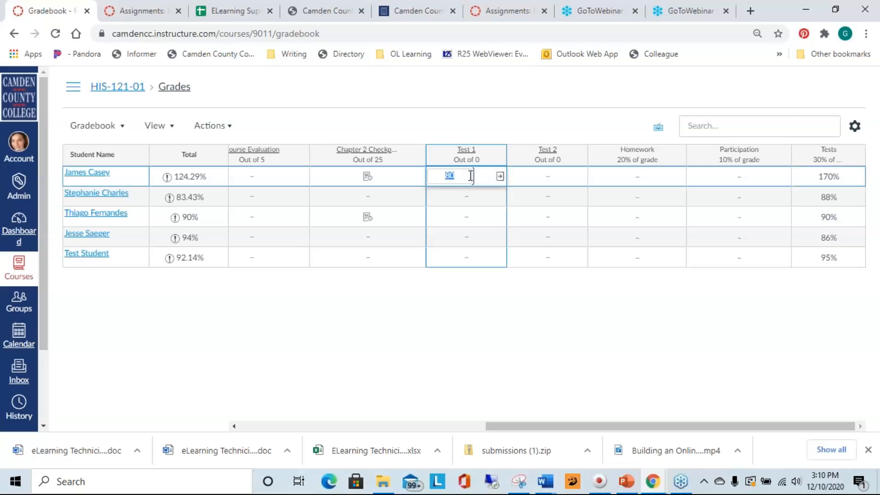
{"action": "left_click", "coordinate": [528, 331]}
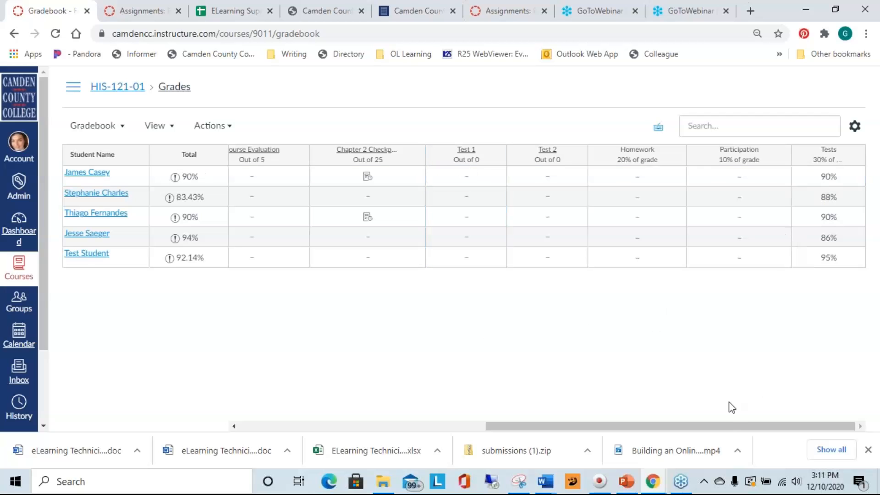
Check several students' Participation group total cells for grade entry and review the individual assignment columns
{"action": "left_click", "coordinate": [730, 176]}
{"action": "left_click", "coordinate": [742, 215]}
{"action": "left_click", "coordinate": [743, 233]}
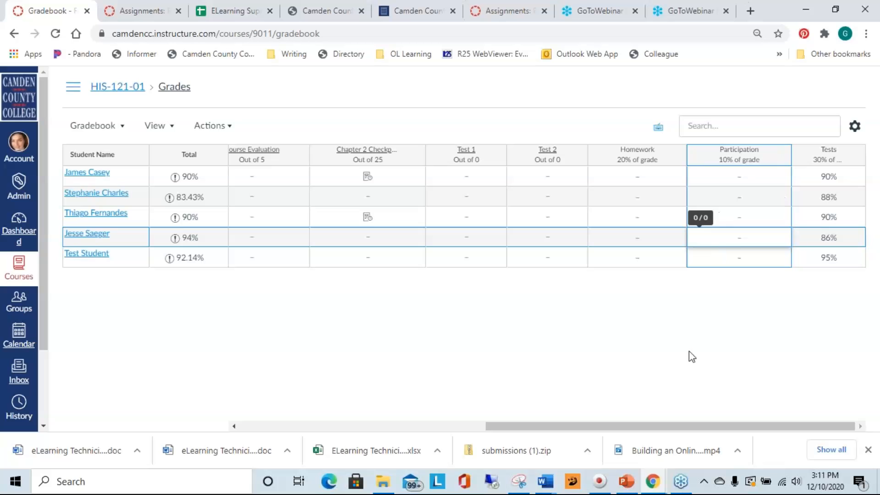
{"action": "left_click_drag", "start_coordinate": [654, 428], "coordinate": [388, 430]}
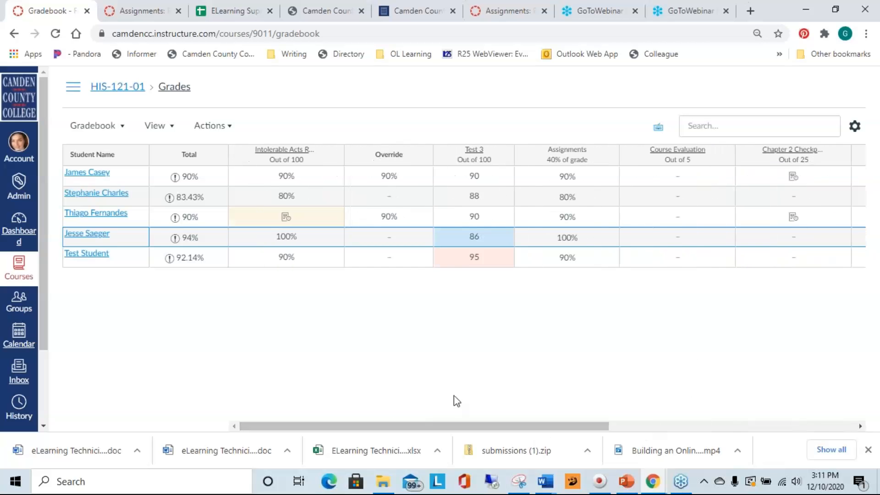
On the course's assignments page, start a new assignment in the Participation group and name it Participation
{"action": "left_click", "coordinate": [72, 90]}
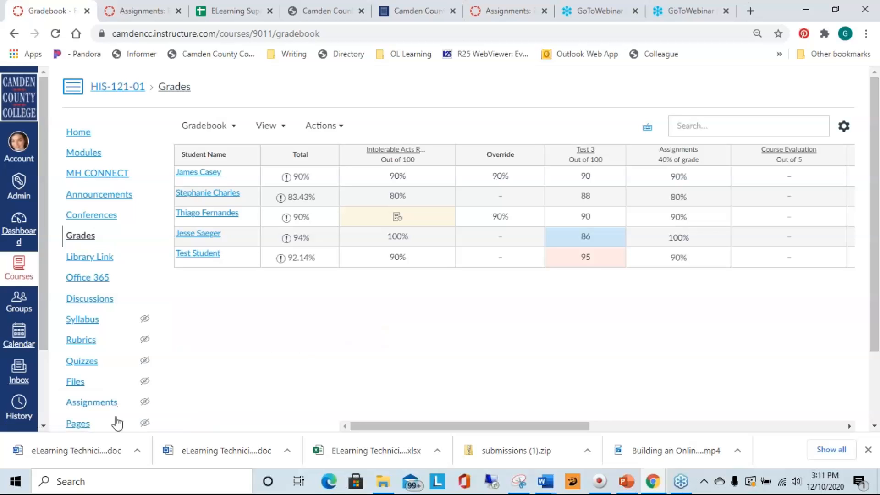
{"action": "left_click", "coordinate": [91, 404]}
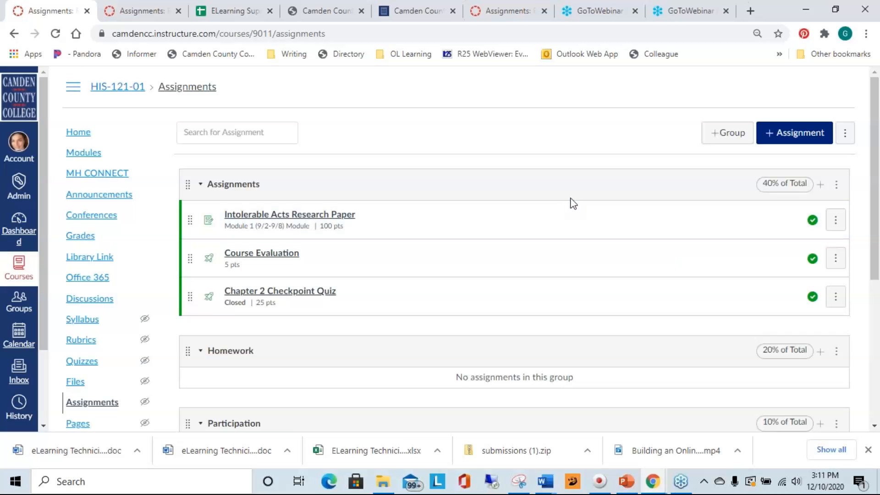
{"action": "scroll", "coordinate": [571, 202], "scroll_direction": "down", "scroll_amount": 4}
{"action": "scroll", "coordinate": [579, 202], "scroll_direction": "down", "scroll_amount": 2}
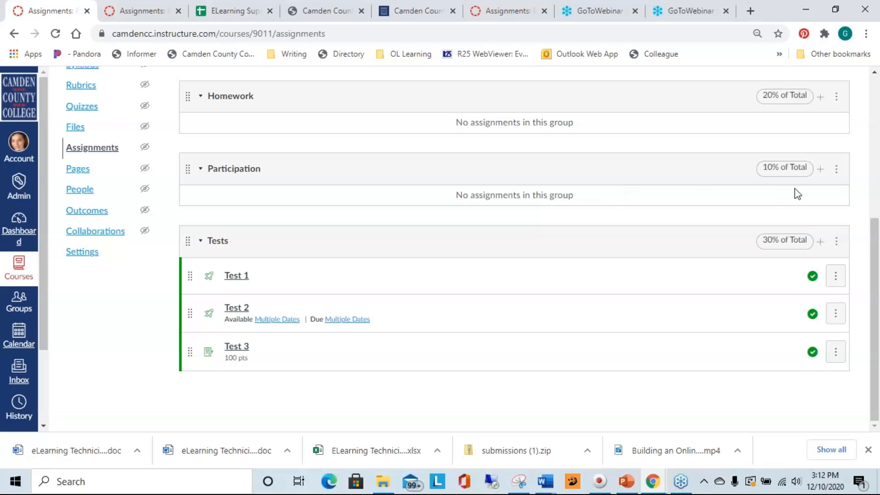
{"action": "left_click", "coordinate": [820, 169]}
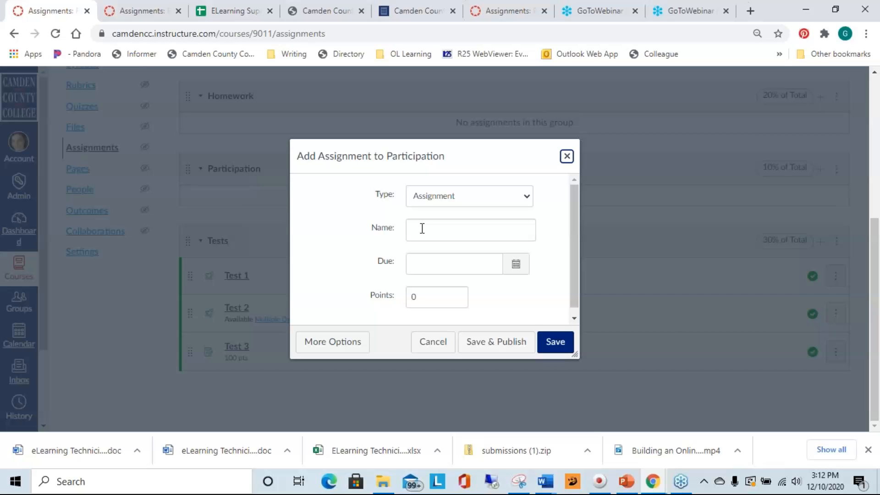
{"action": "left_click", "coordinate": [422, 227]}
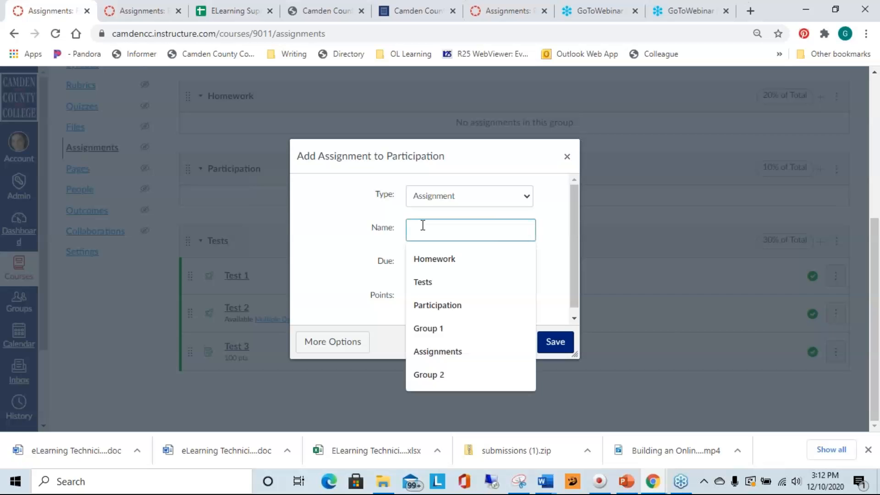
{"action": "type", "text": "Participation"}
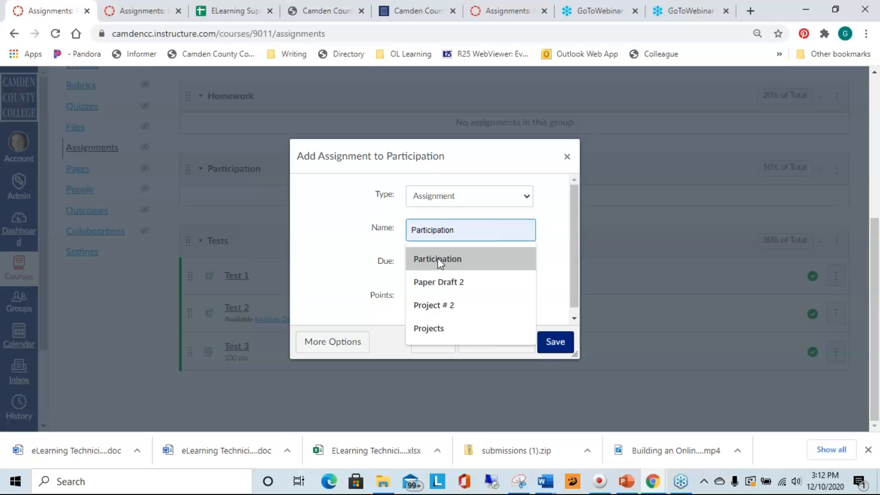
{"action": "left_click", "coordinate": [438, 258]}
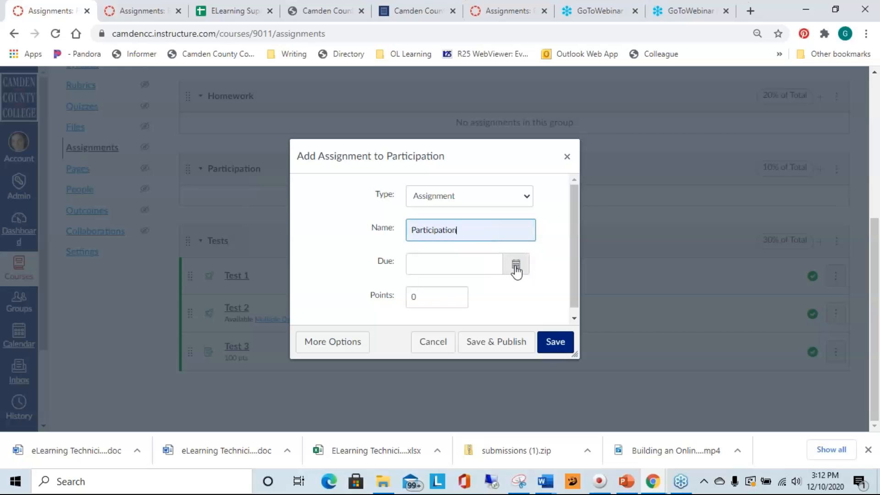
Set the new Participation assignment to 100 points, then save and publish it
{"action": "left_click", "coordinate": [426, 297]}
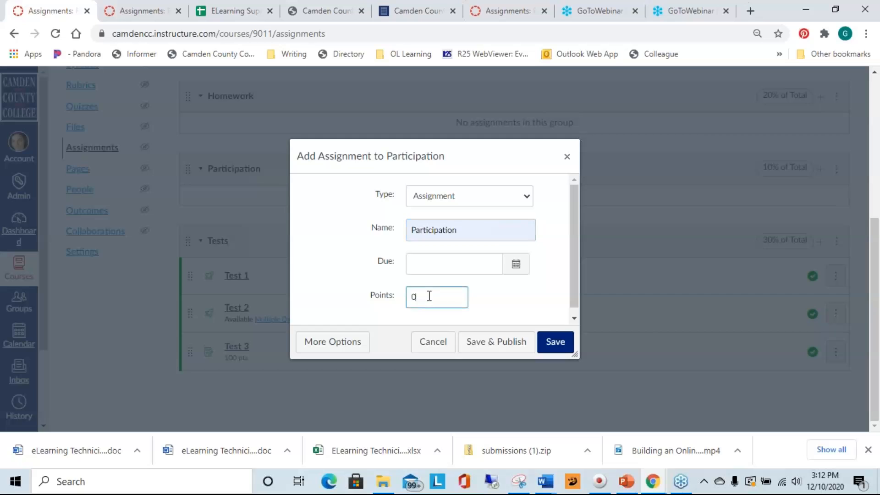
{"action": "key", "text": "BackSpace"}
{"action": "type", "text": "100"}
{"action": "left_click", "coordinate": [506, 342]}
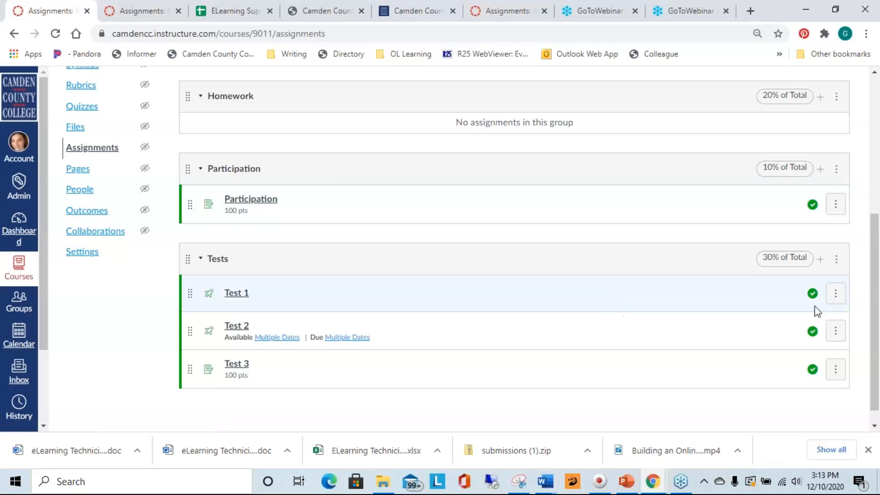
In the course's gradebook, enter a score of 90 for the first student in the Participation assignment
{"action": "left_click_drag", "start_coordinate": [875, 324], "coordinate": [878, 263]}
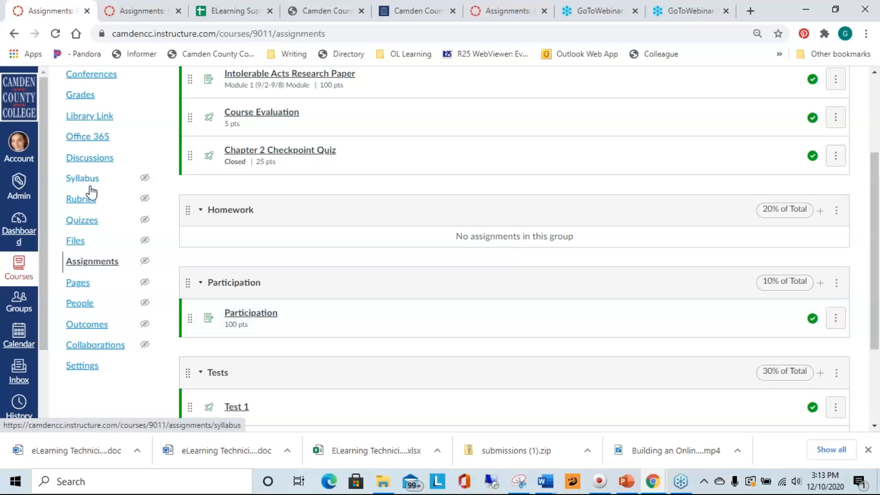
{"action": "left_click", "coordinate": [79, 96]}
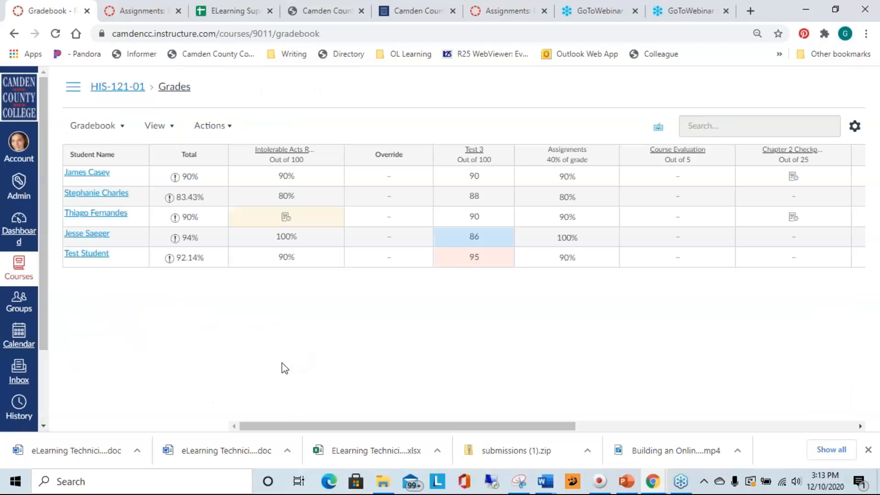
{"action": "left_click_drag", "start_coordinate": [484, 429], "coordinate": [800, 434]}
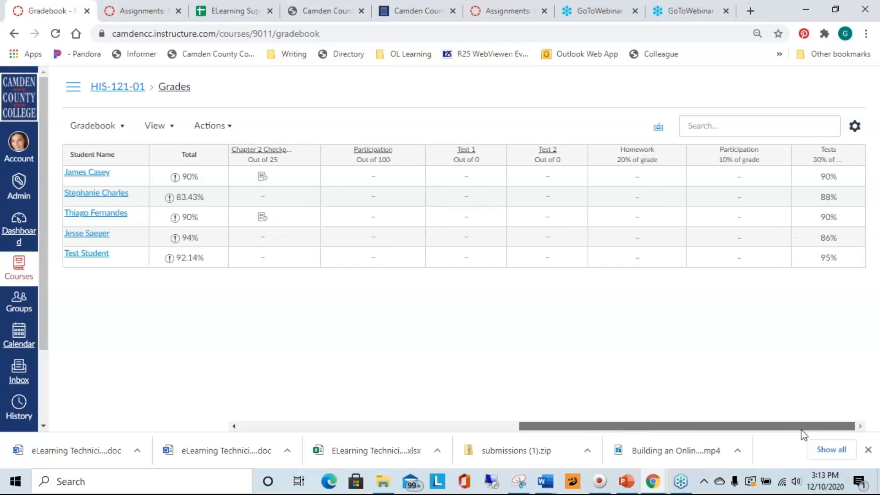
{"action": "left_click", "coordinate": [373, 177]}
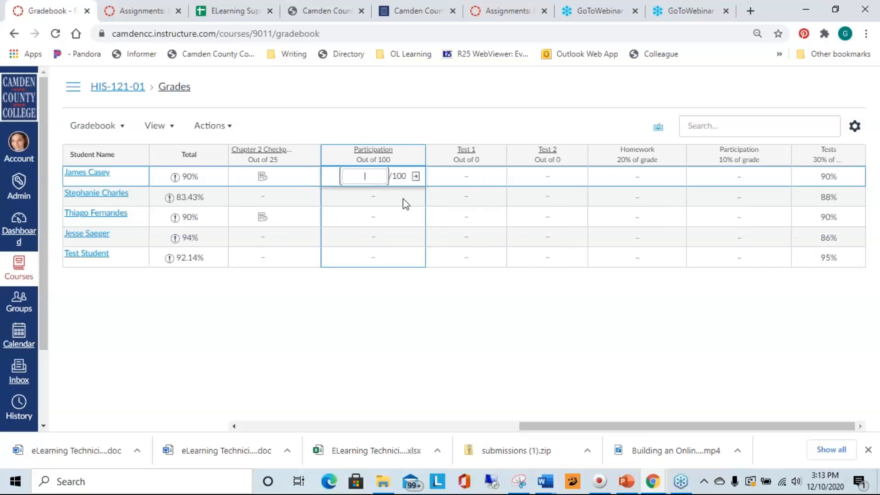
{"action": "type", "text": "90"}
{"action": "left_click", "coordinate": [384, 353]}
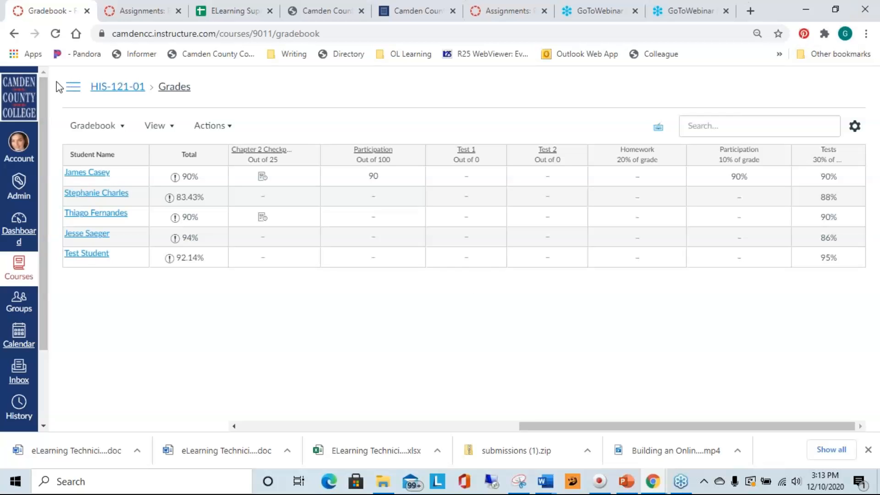
Show the course navigation beside the gradebook and review the assignment scores, weighted group percentages and totals across the grade table
{"action": "left_click", "coordinate": [69, 90]}
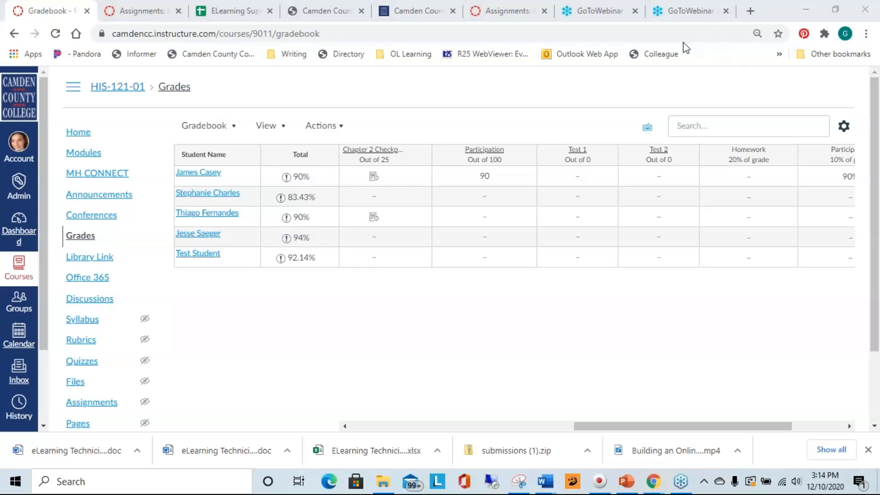
{"action": "left_click", "coordinate": [661, 429]}
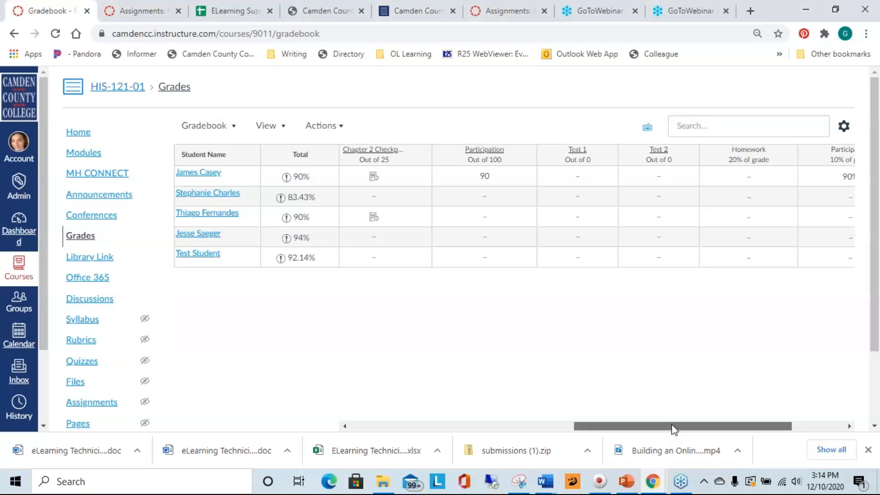
{"action": "left_click_drag", "start_coordinate": [667, 424], "coordinate": [582, 430]}
{"action": "left_click_drag", "start_coordinate": [563, 430], "coordinate": [415, 429]}
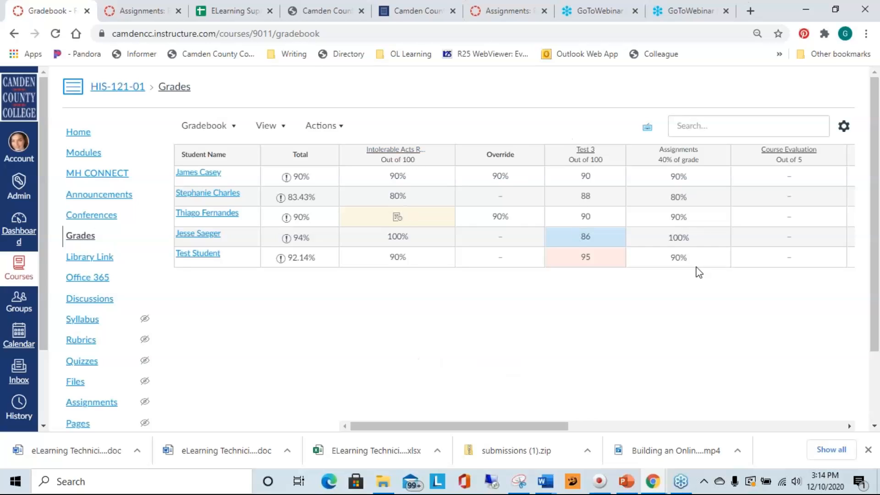
{"action": "left_click_drag", "start_coordinate": [535, 430], "coordinate": [847, 433]}
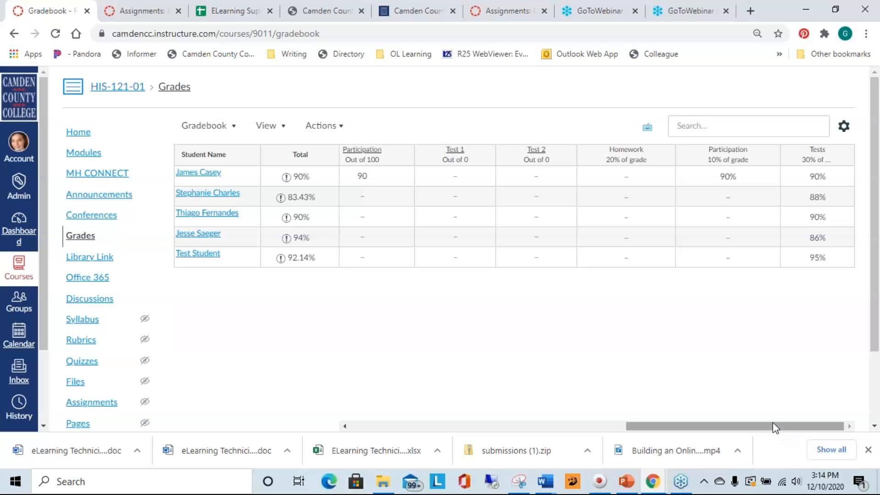
{"action": "left_click_drag", "start_coordinate": [773, 424], "coordinate": [444, 417]}
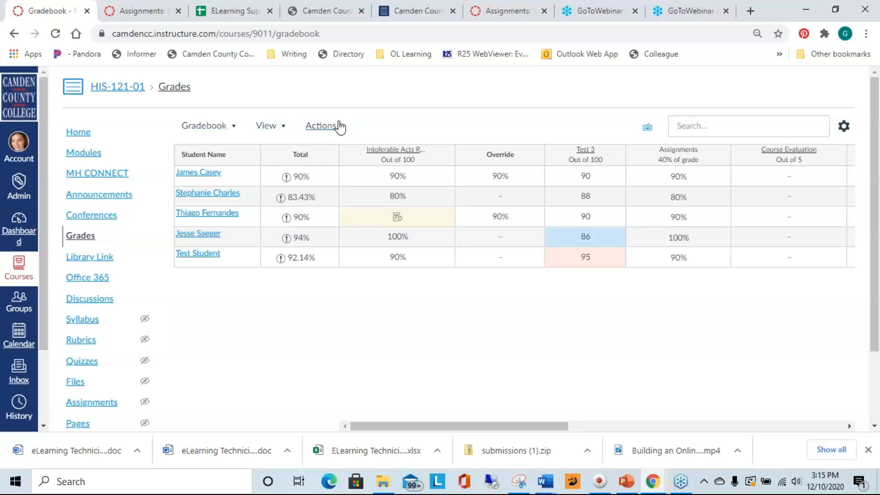
Switch the gradebook to Individual View and review its global settings and content selection options
{"action": "left_click", "coordinate": [209, 130]}
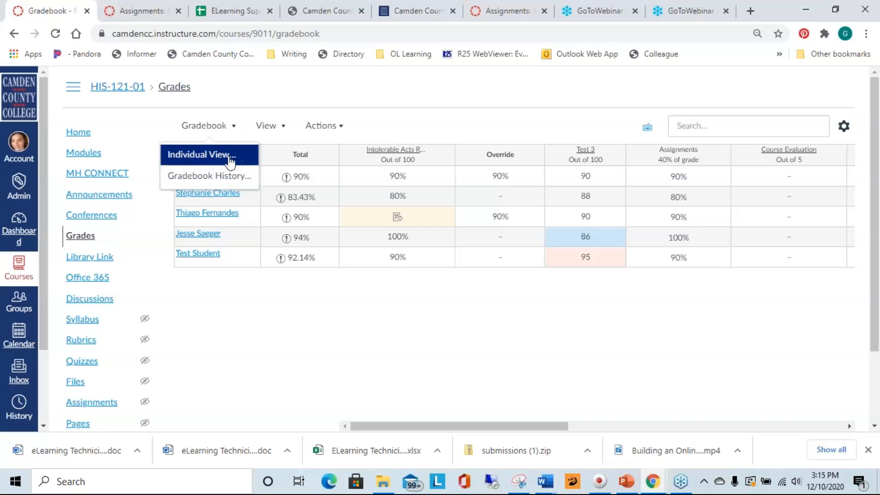
{"action": "left_click", "coordinate": [198, 158]}
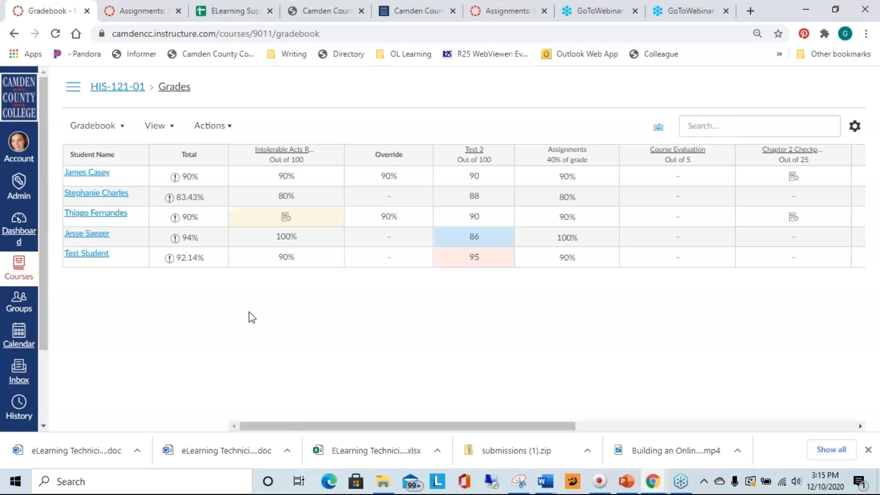
{"action": "left_click", "coordinate": [97, 131]}
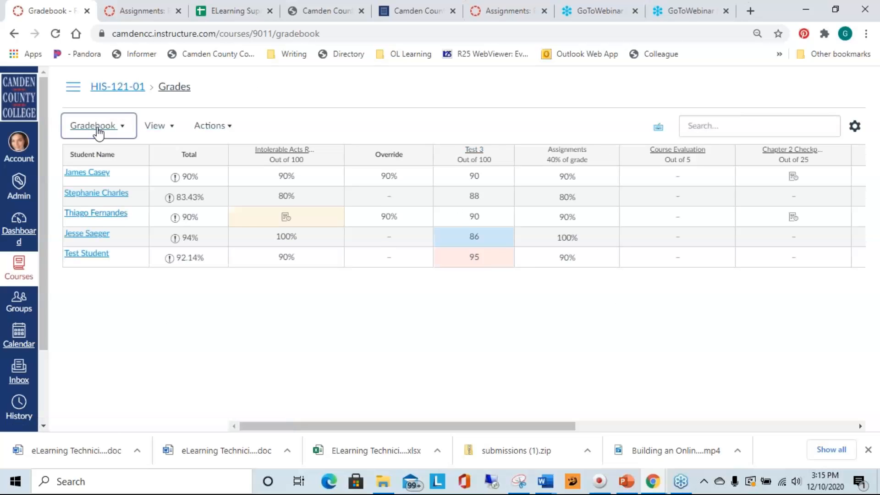
{"action": "left_click", "coordinate": [98, 157]}
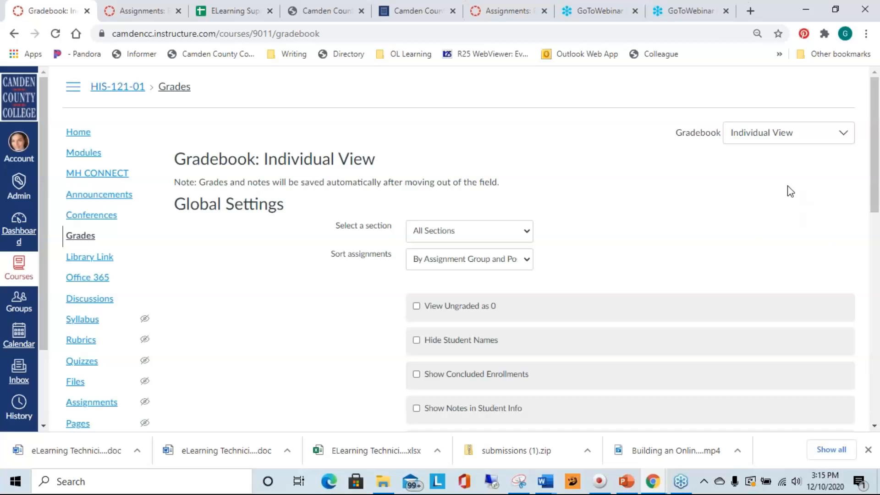
{"action": "scroll", "coordinate": [733, 191], "scroll_direction": "down", "scroll_amount": 4}
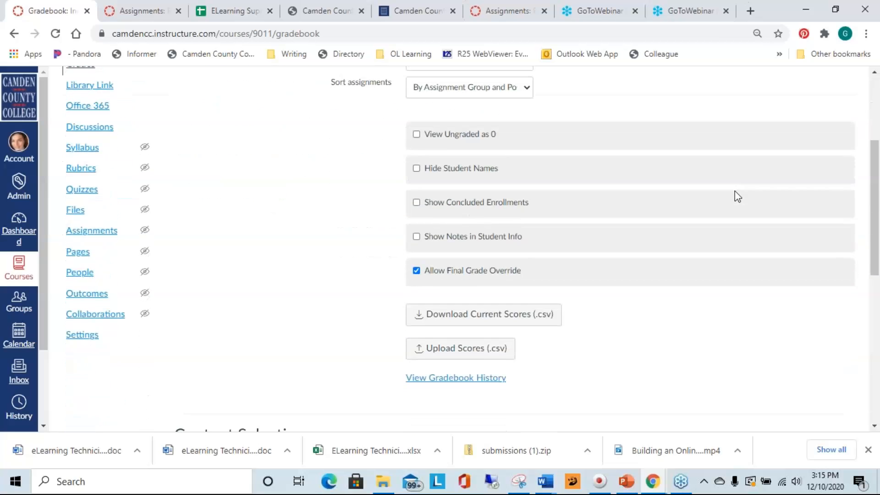
{"action": "scroll", "coordinate": [737, 192], "scroll_direction": "down", "scroll_amount": 8}
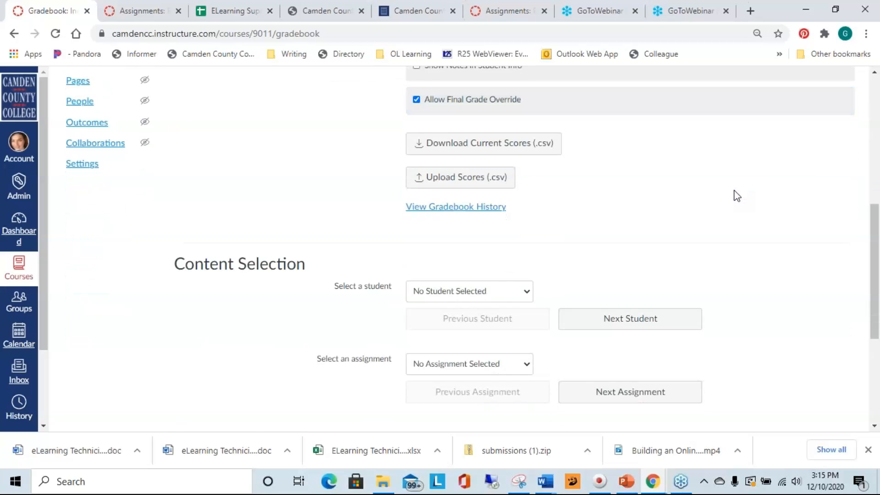
{"action": "scroll", "coordinate": [758, 213], "scroll_direction": "up", "scroll_amount": 2}
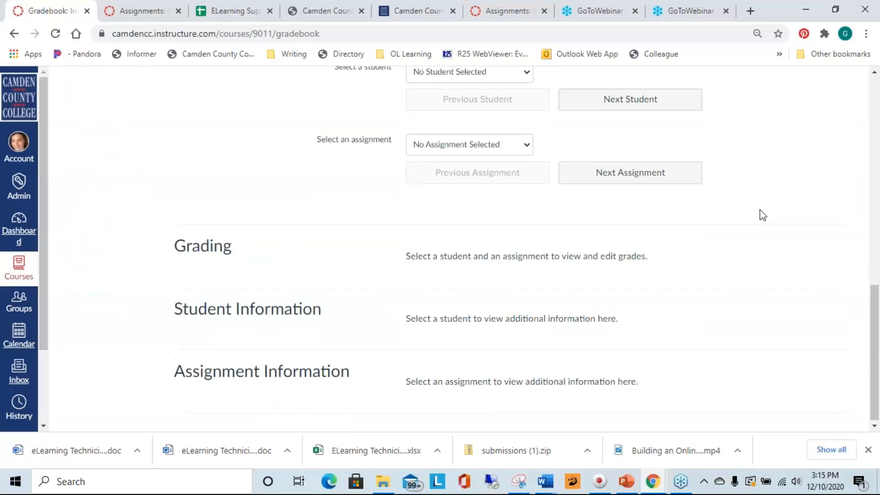
Select the first student in the individual view and review their grades per assignment group, group weights and final grade
{"action": "left_click", "coordinate": [467, 157]}
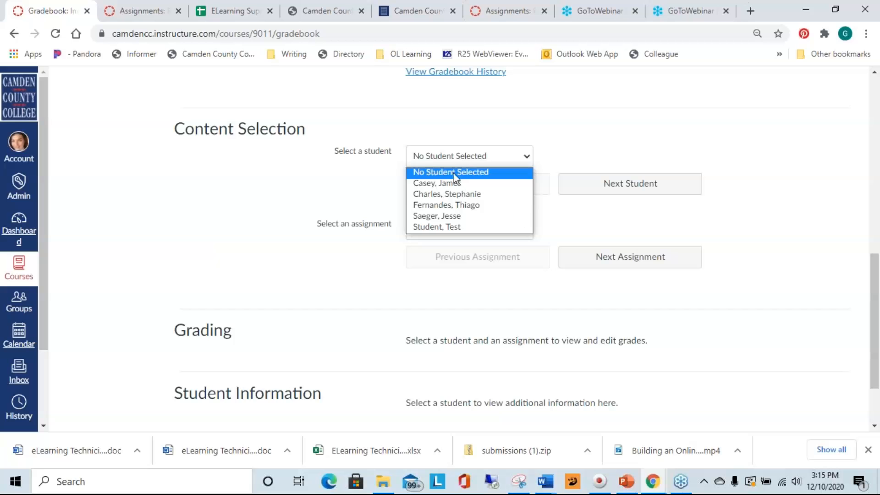
{"action": "left_click", "coordinate": [447, 183]}
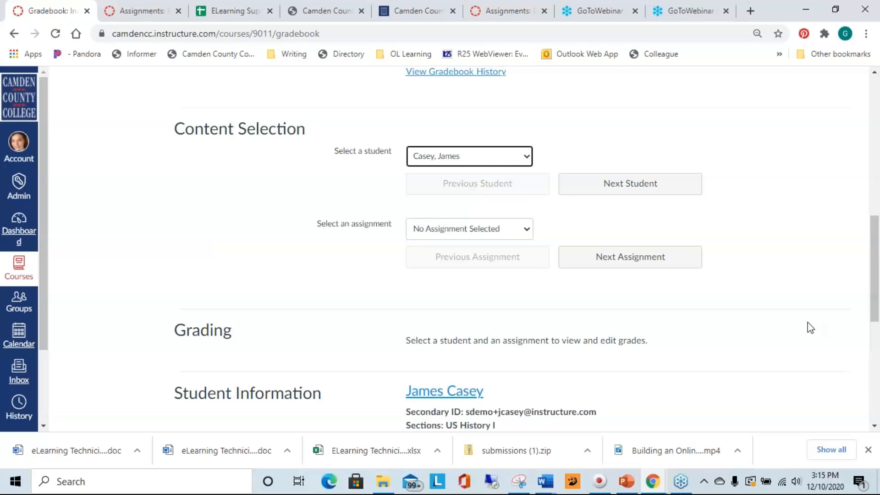
{"action": "scroll", "coordinate": [777, 310], "scroll_direction": "down", "scroll_amount": 2}
{"action": "scroll", "coordinate": [781, 275], "scroll_direction": "down", "scroll_amount": 5}
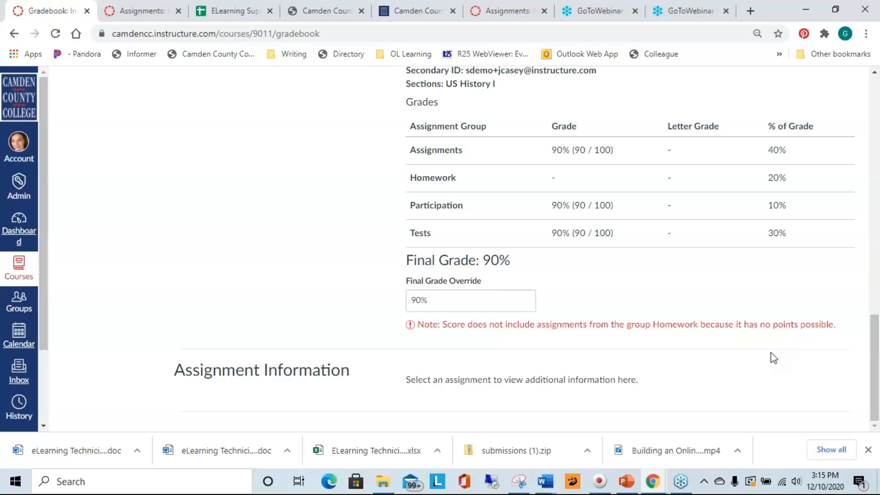
{"action": "scroll", "coordinate": [706, 361], "scroll_direction": "up", "scroll_amount": 2}
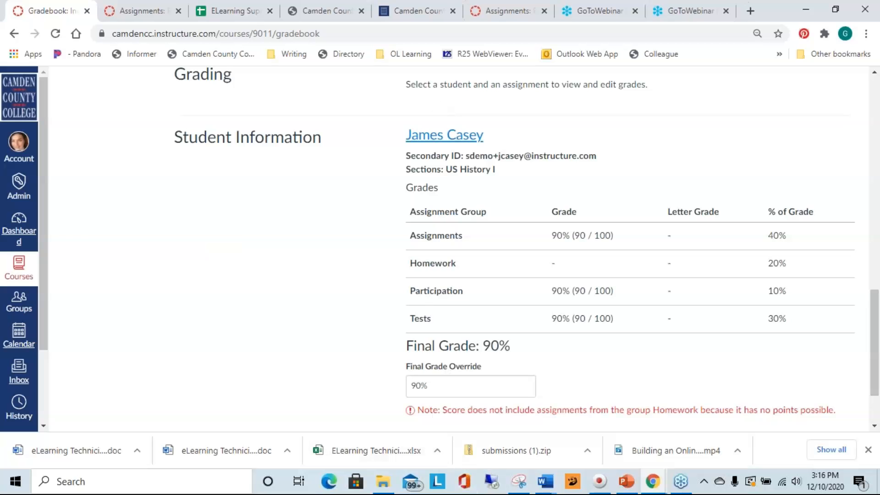
{"action": "scroll", "coordinate": [800, 367], "scroll_direction": "down", "scroll_amount": 1}
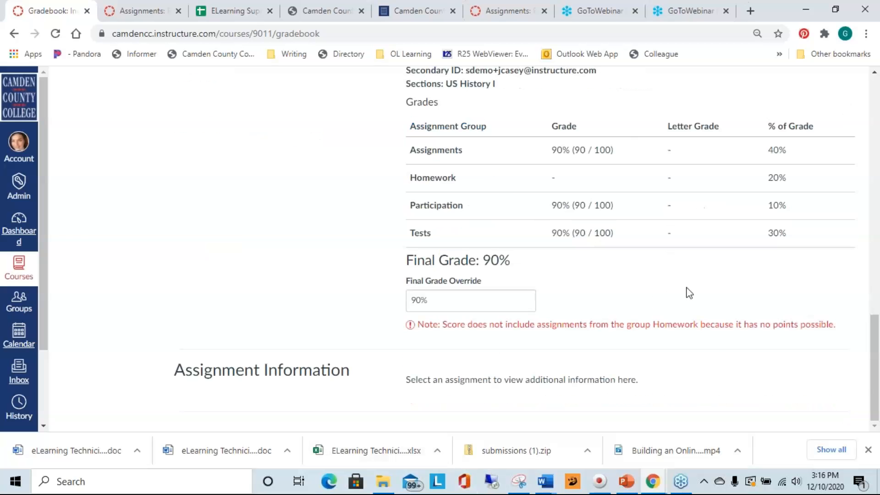
{"action": "scroll", "coordinate": [715, 337], "scroll_direction": "up", "scroll_amount": 2}
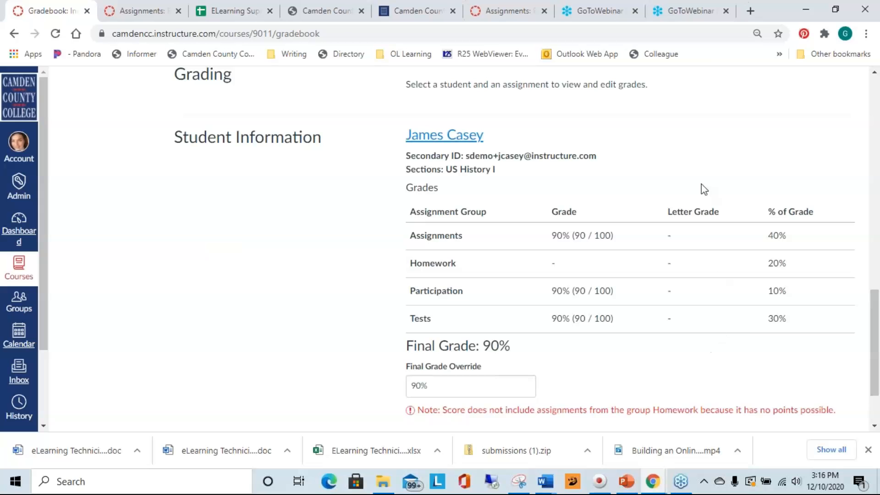
{"action": "scroll", "coordinate": [713, 348], "scroll_direction": "down", "scroll_amount": 2}
Select the Test 1 assignment for the same student and review its grading section and assignment information
{"action": "left_click_drag", "start_coordinate": [878, 405], "coordinate": [879, 253]}
{"action": "scroll", "coordinate": [534, 356], "scroll_direction": "down", "scroll_amount": 2}
{"action": "left_click", "coordinate": [485, 298]}
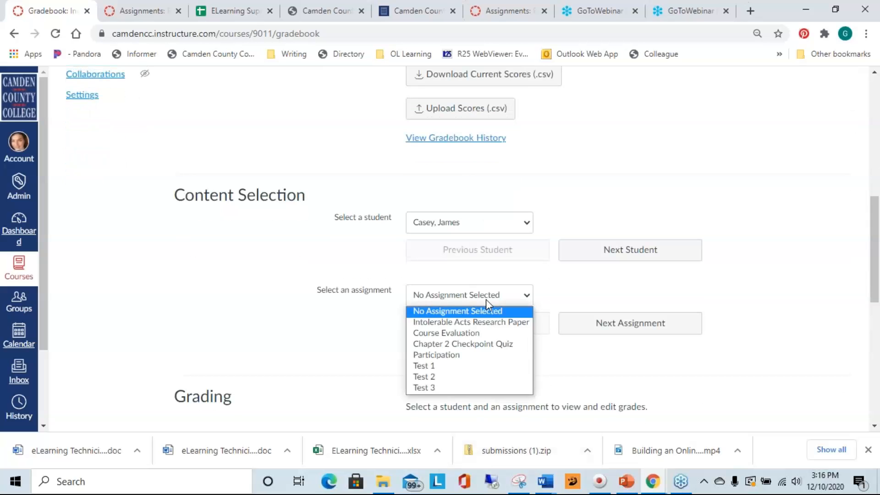
{"action": "left_click", "coordinate": [466, 365]}
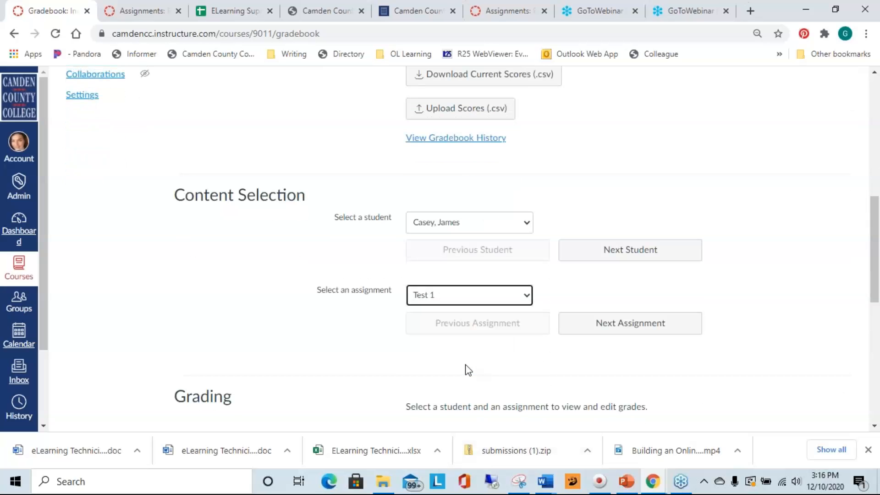
{"action": "scroll", "coordinate": [632, 215], "scroll_direction": "down", "scroll_amount": 6}
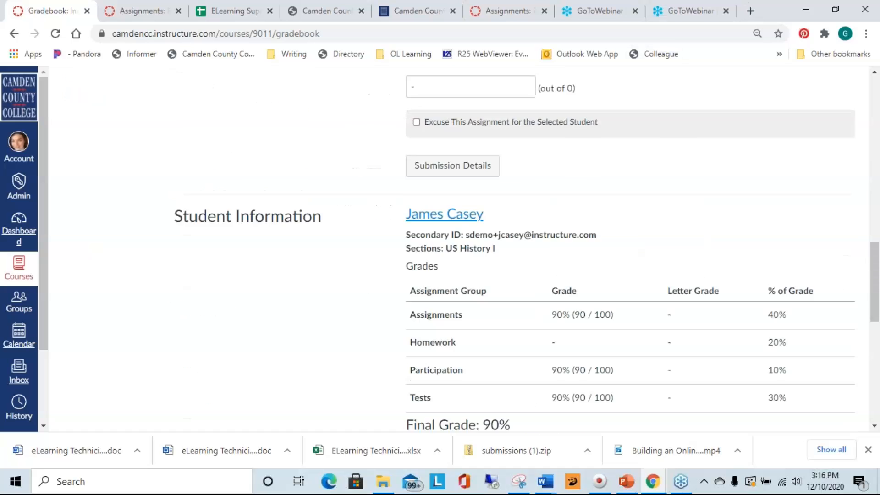
{"action": "scroll", "coordinate": [651, 243], "scroll_direction": "down", "scroll_amount": 3}
{"action": "scroll", "coordinate": [786, 314], "scroll_direction": "down", "scroll_amount": 4}
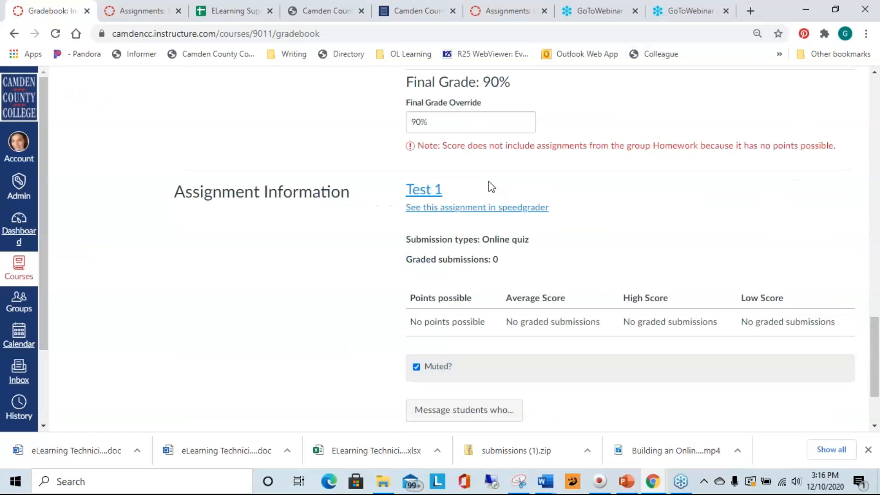
{"action": "left_click_drag", "start_coordinate": [872, 378], "coordinate": [877, 145]}
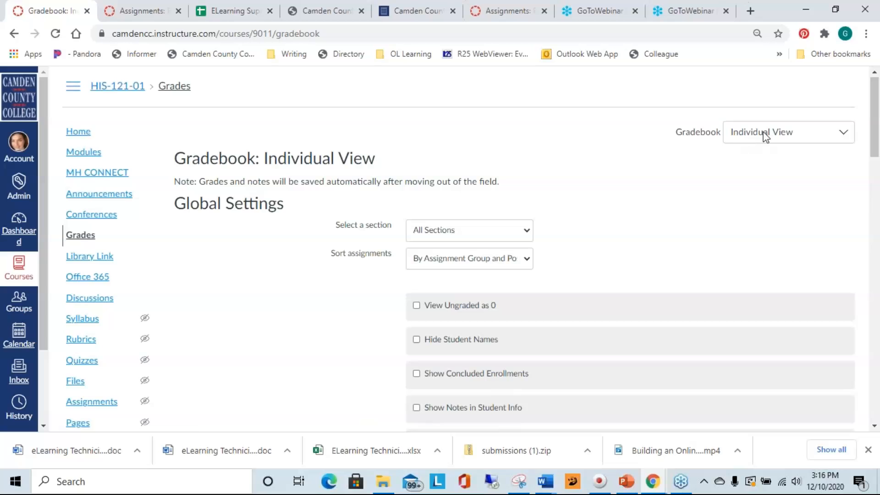
Switch from the individual view back to the full gradebook table
{"action": "left_click", "coordinate": [764, 136]}
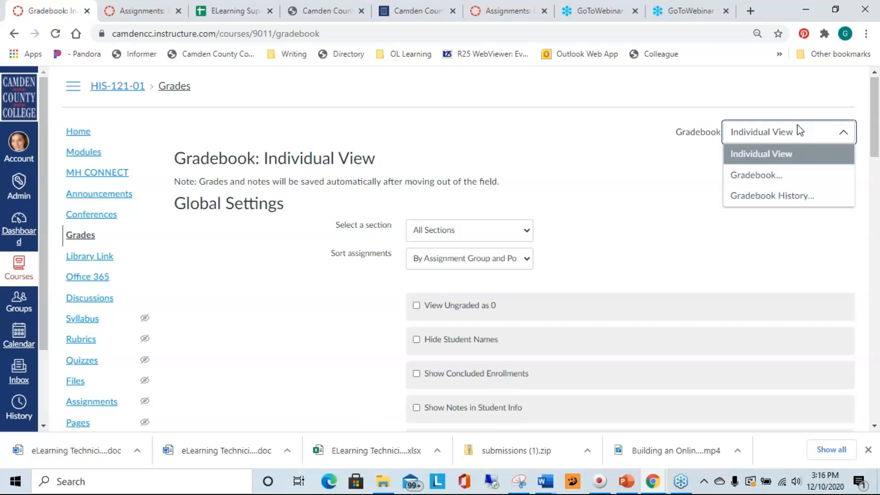
{"action": "left_click", "coordinate": [767, 176]}
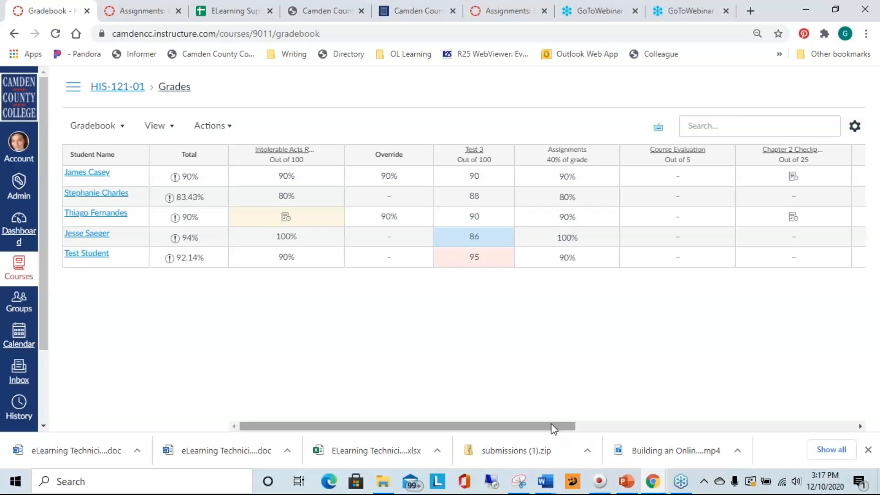
{"action": "mouse_move", "coordinate": [554, 428]}
{"action": "left_mouse_down"}
{"action": "mouse_move", "coordinate": [571, 432]}
{"action": "mouse_move", "coordinate": [562, 432]}
{"action": "left_mouse_up"}
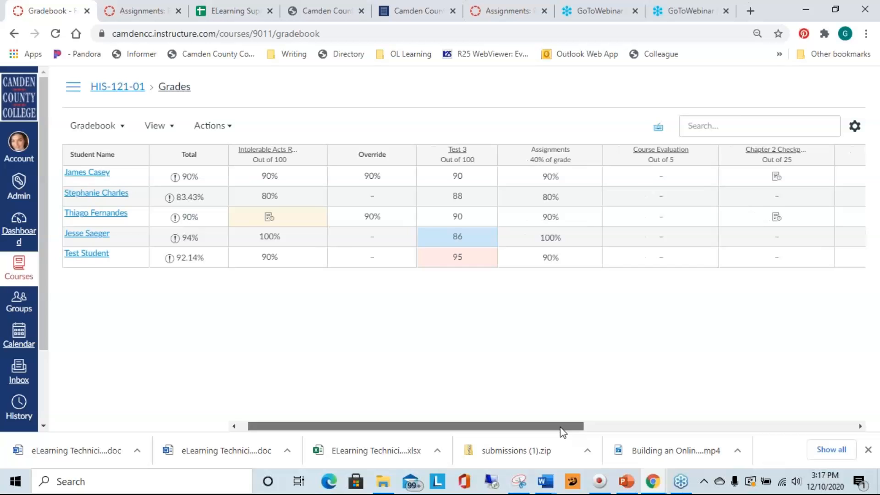
Open the Gradebook History and review the logged grade changes and available filters
{"action": "left_click", "coordinate": [97, 126]}
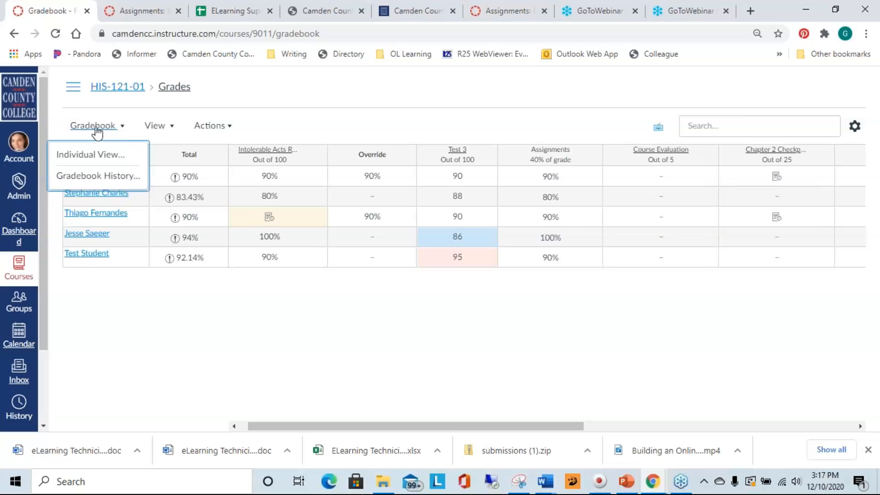
{"action": "left_click", "coordinate": [80, 179]}
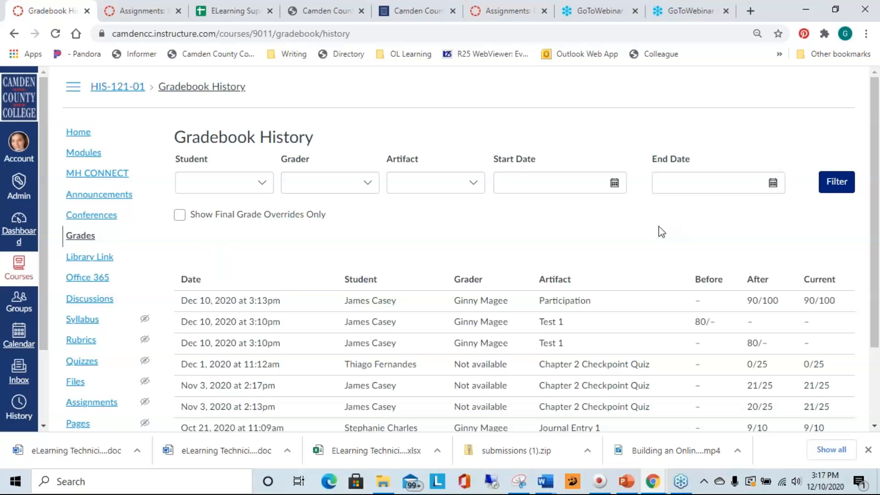
{"action": "scroll", "coordinate": [658, 226], "scroll_direction": "down", "scroll_amount": 2}
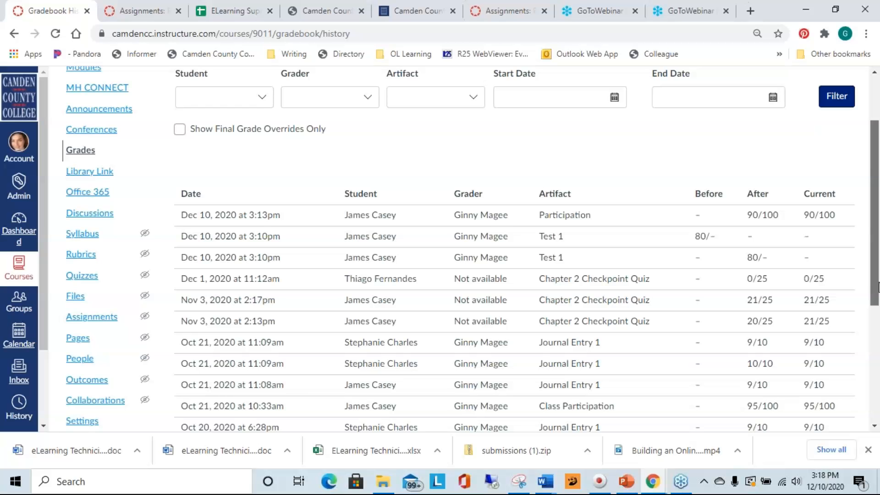
{"action": "left_click_drag", "start_coordinate": [879, 279], "coordinate": [872, 210]}
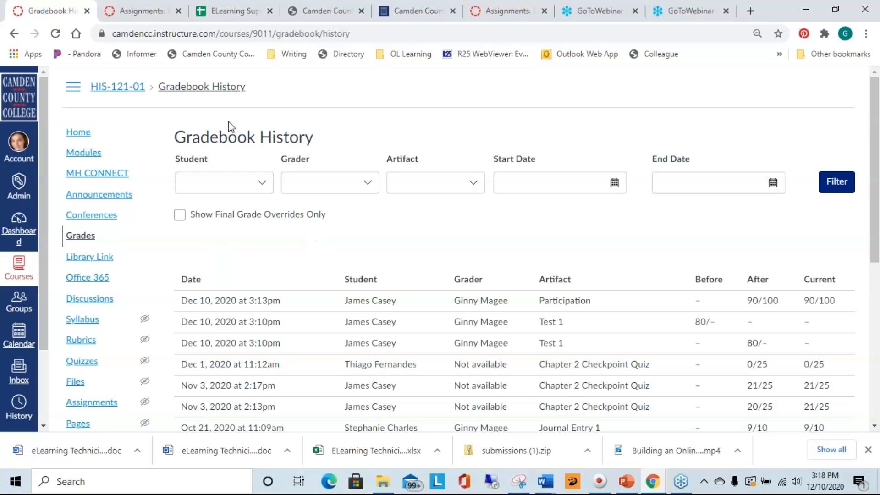
Return from the gradebook history to the course's grade table, leaving the course navigation hidden
{"action": "left_click", "coordinate": [79, 236]}
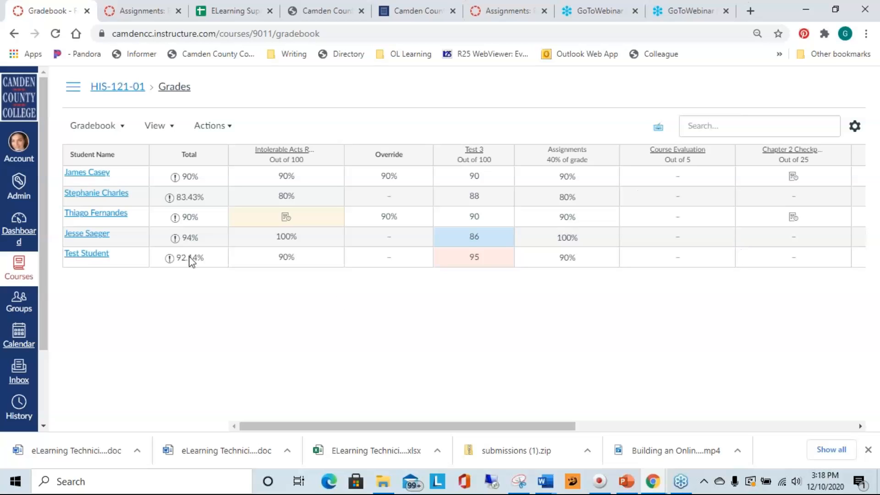
{"action": "left_click", "coordinate": [73, 93]}
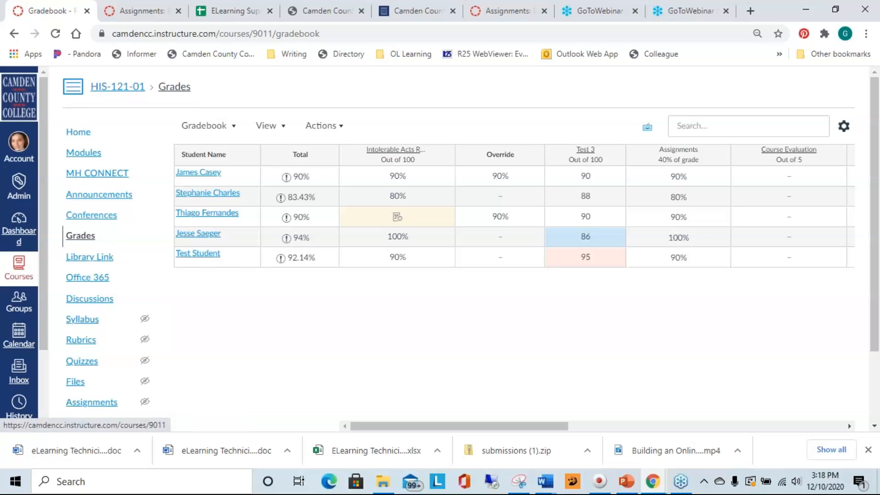
{"action": "left_click", "coordinate": [72, 86]}
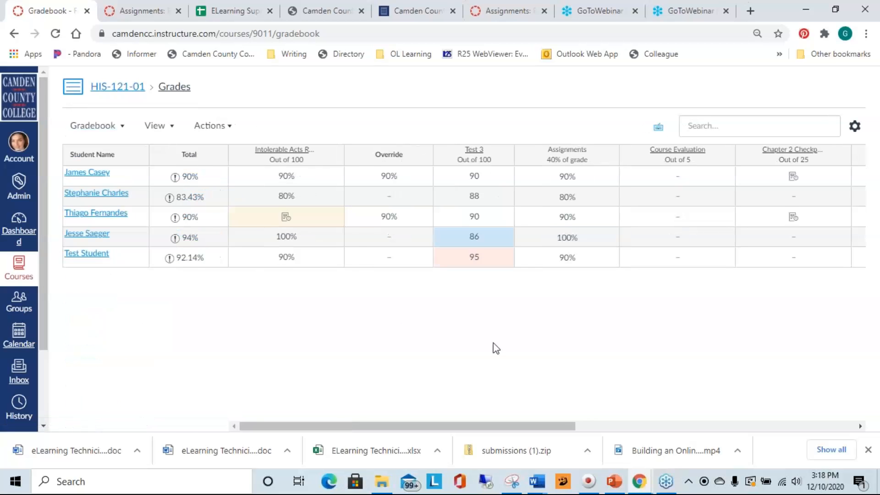
Review the options for arranging the gradebook's assignment columns, such as by name, due date, points or module
{"action": "left_click", "coordinate": [158, 128]}
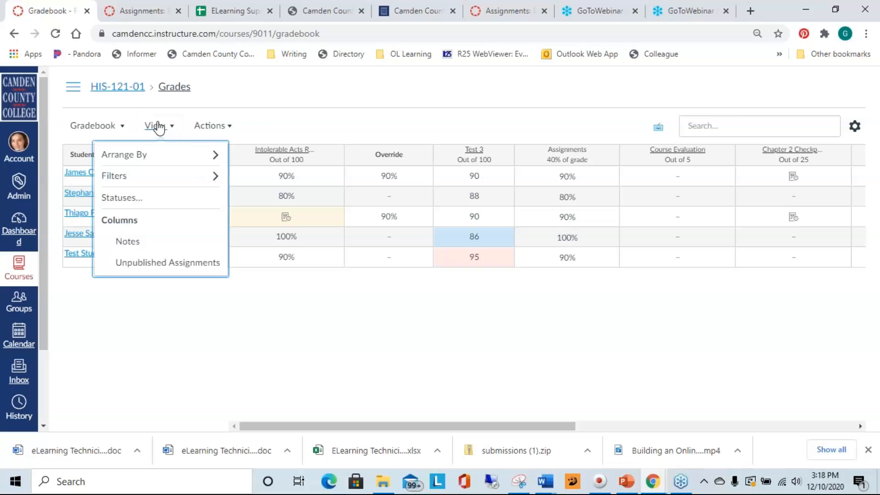
{"action": "mouse_move", "coordinate": [155, 156]}
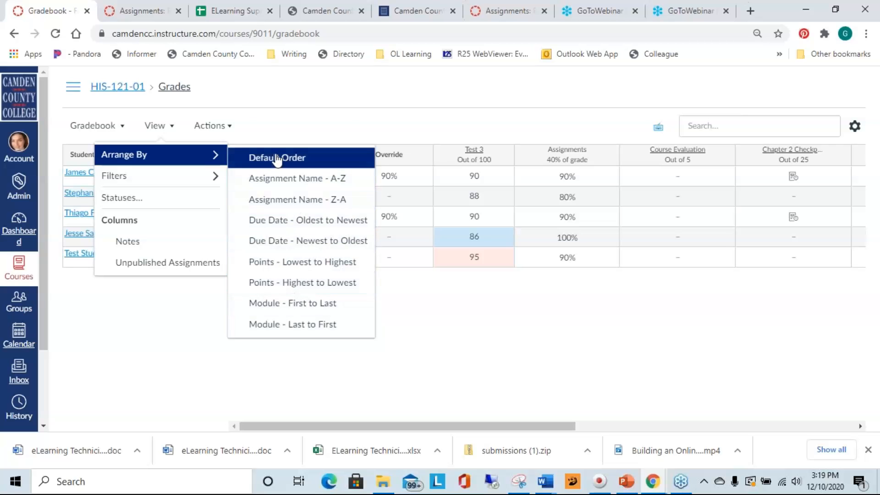
{"action": "left_click", "coordinate": [277, 303]}
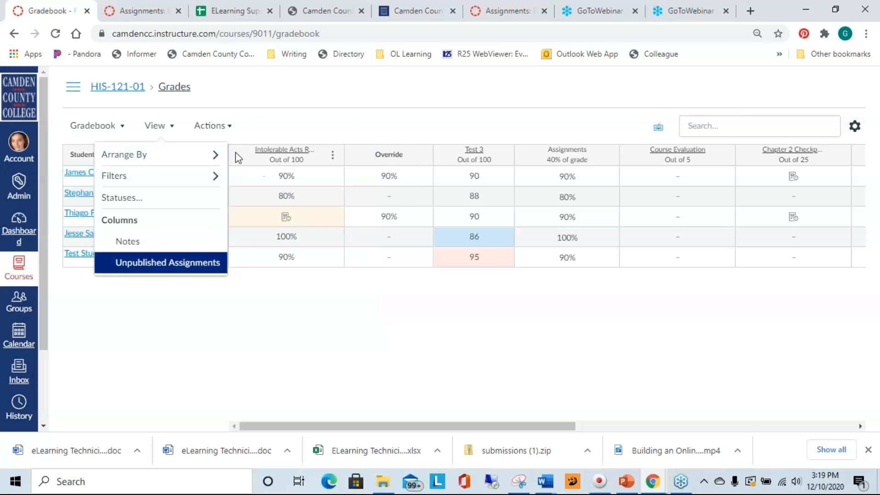
{"action": "mouse_move", "coordinate": [182, 157]}
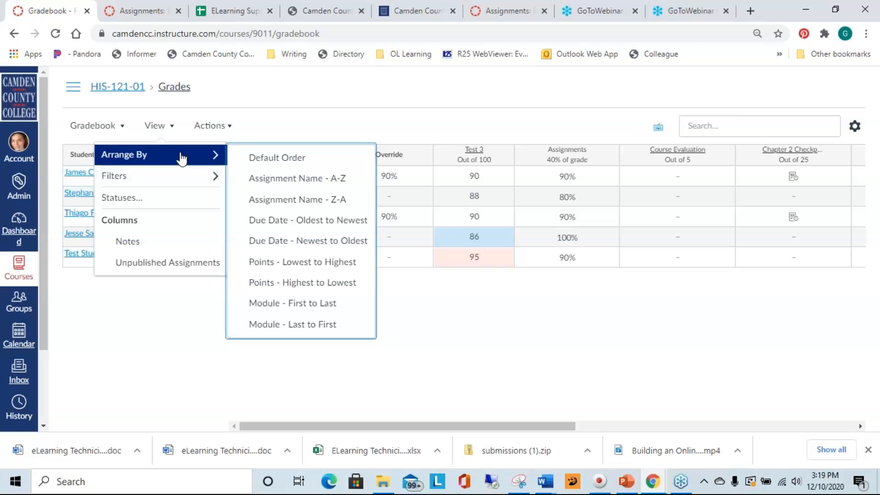
Add the Assignment Groups filter to the gradebook
{"action": "mouse_move", "coordinate": [178, 183]}
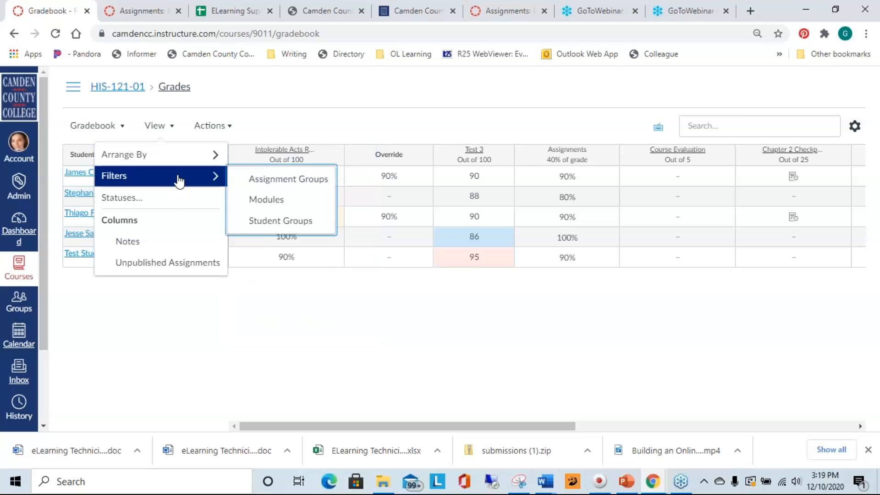
{"action": "left_click", "coordinate": [271, 182]}
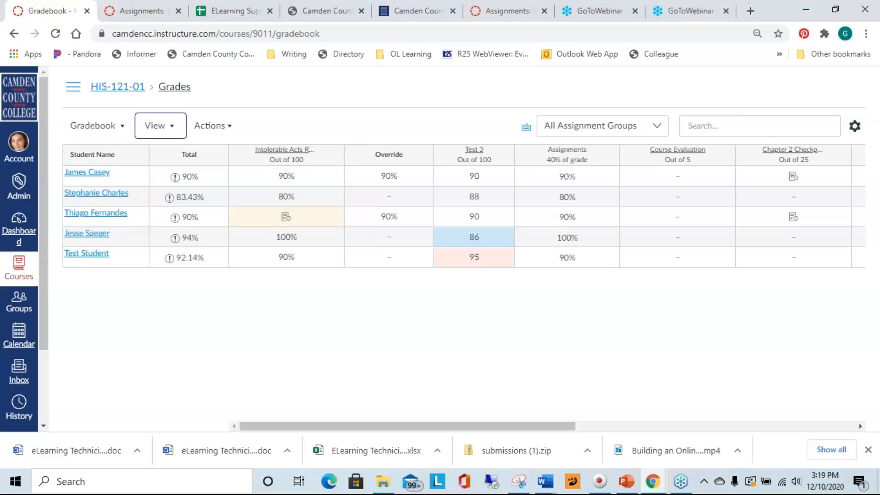
Filter the gradebook to the Participation assignment group, and reset the filter to All Assignment Groups
{"action": "left_click", "coordinate": [660, 122]}
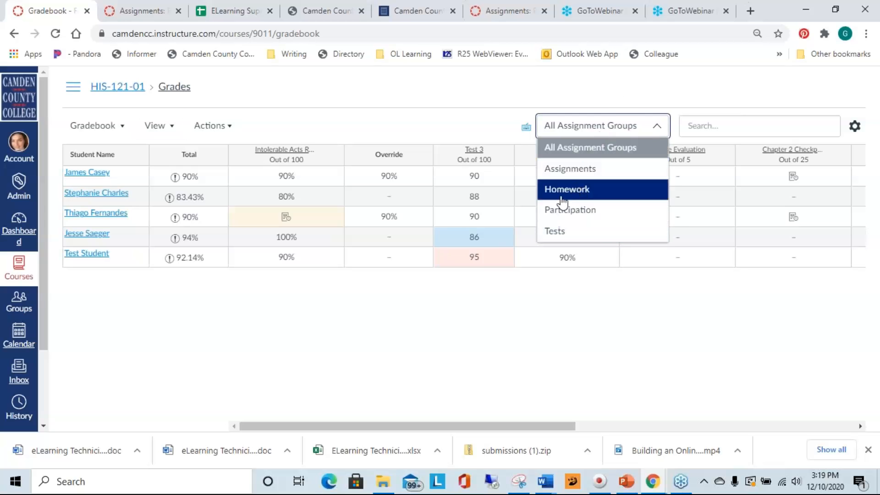
{"action": "left_click", "coordinate": [573, 215]}
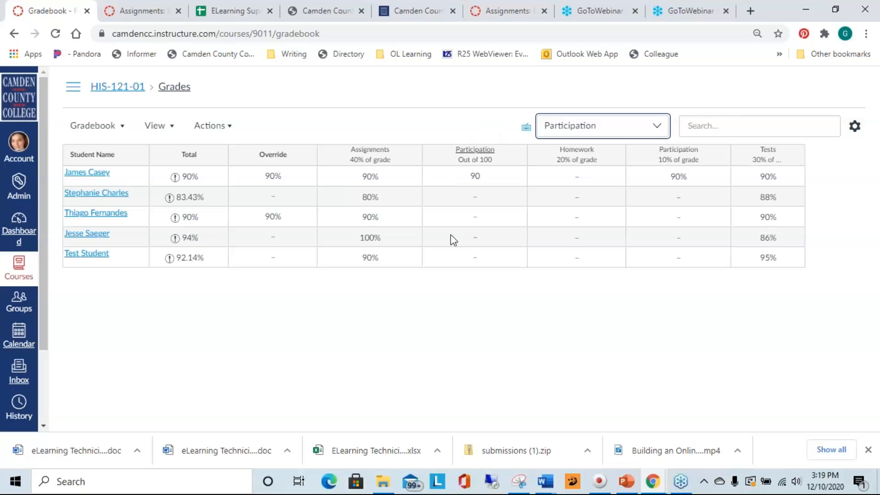
{"action": "left_click", "coordinate": [602, 122]}
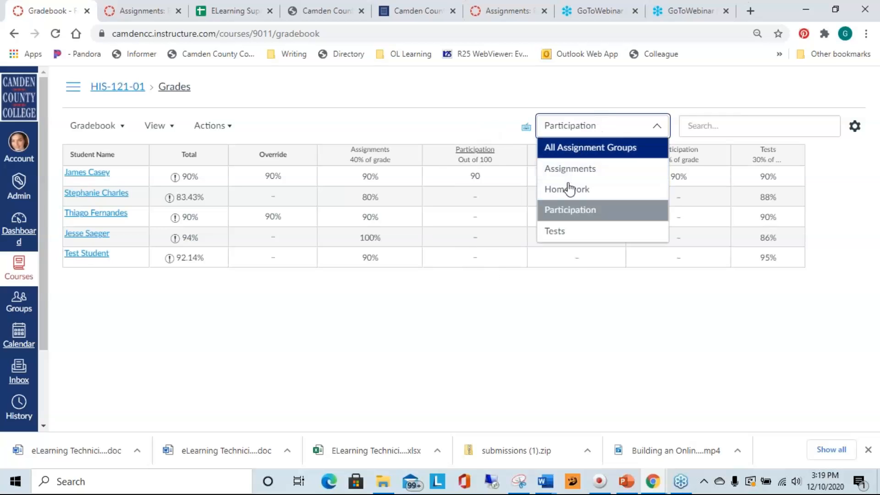
{"action": "left_click", "coordinate": [566, 153]}
Review the gradebook's status colours and the colour choices for the Late status, and close them without changes
{"action": "left_click", "coordinate": [153, 125]}
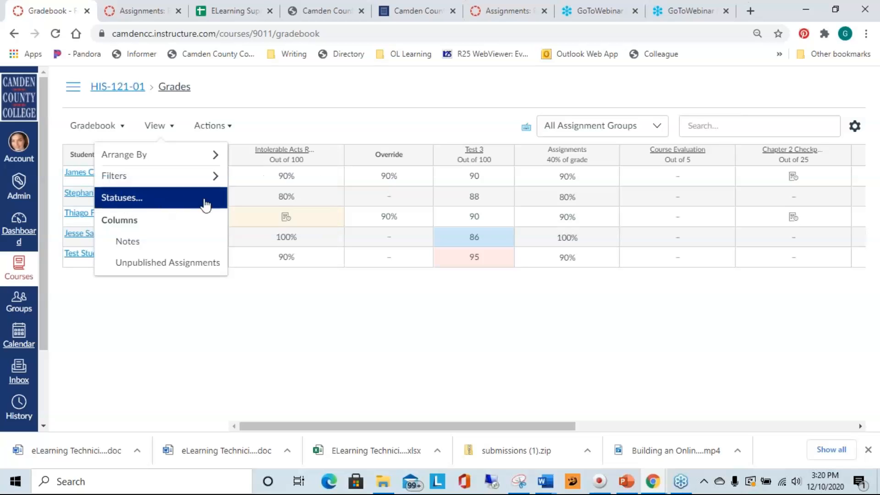
{"action": "left_click", "coordinate": [144, 202]}
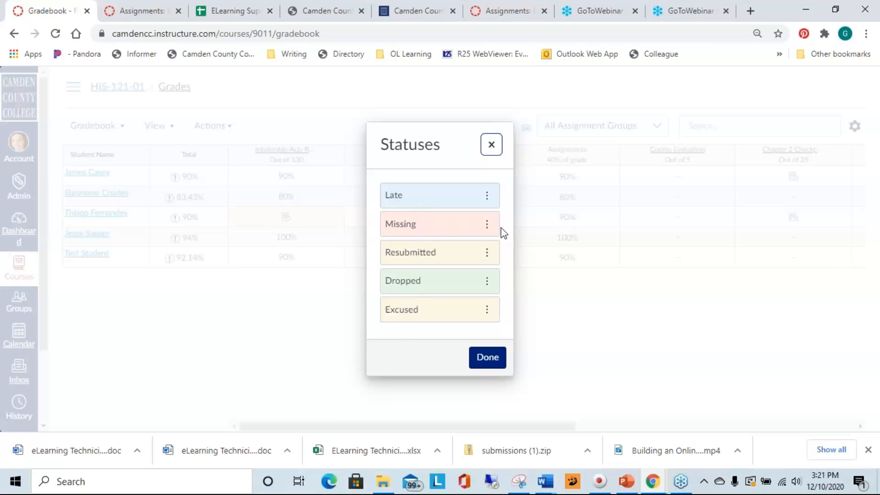
{"action": "left_click", "coordinate": [486, 198]}
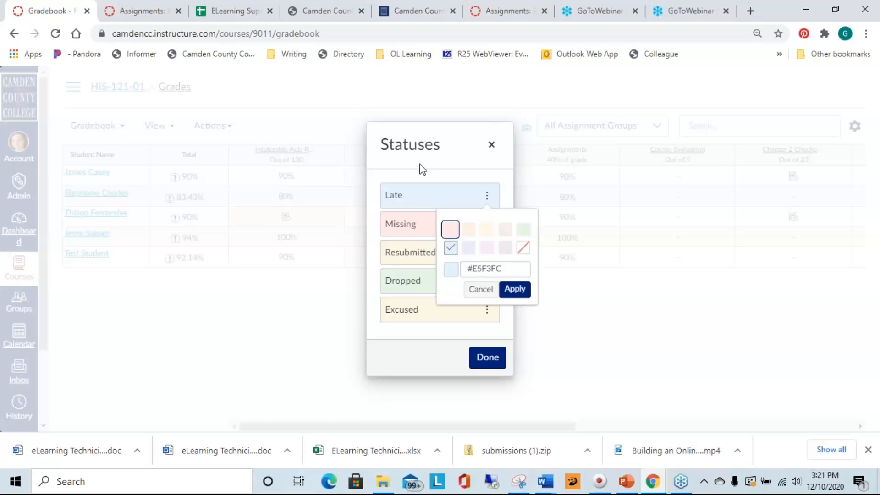
{"action": "left_click", "coordinate": [465, 155]}
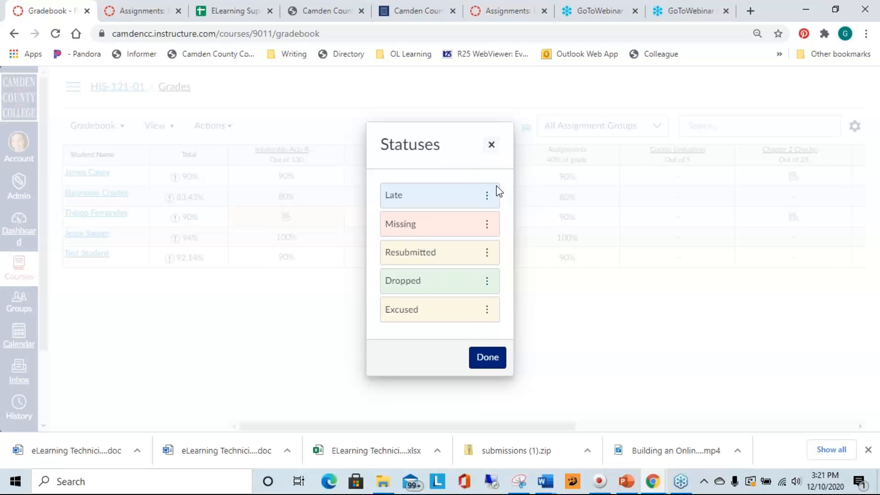
{"action": "left_click", "coordinate": [491, 146]}
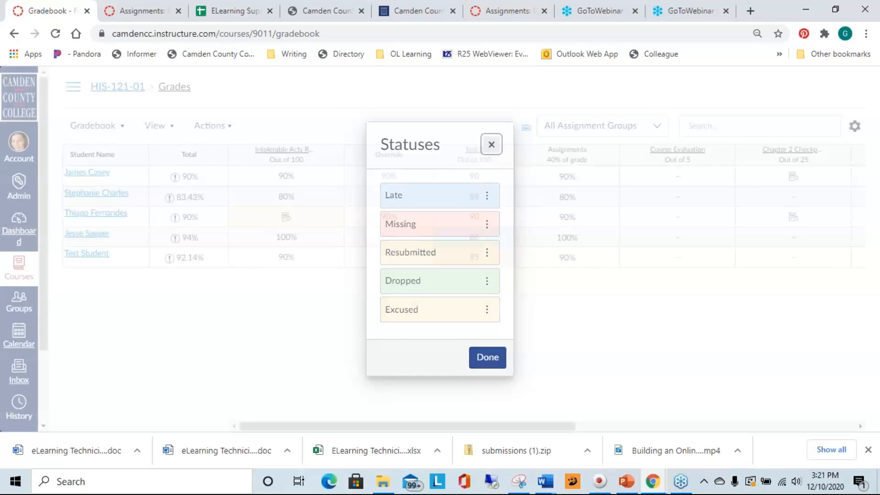
Show the Notes column in the gradebook
{"action": "left_click", "coordinate": [161, 126]}
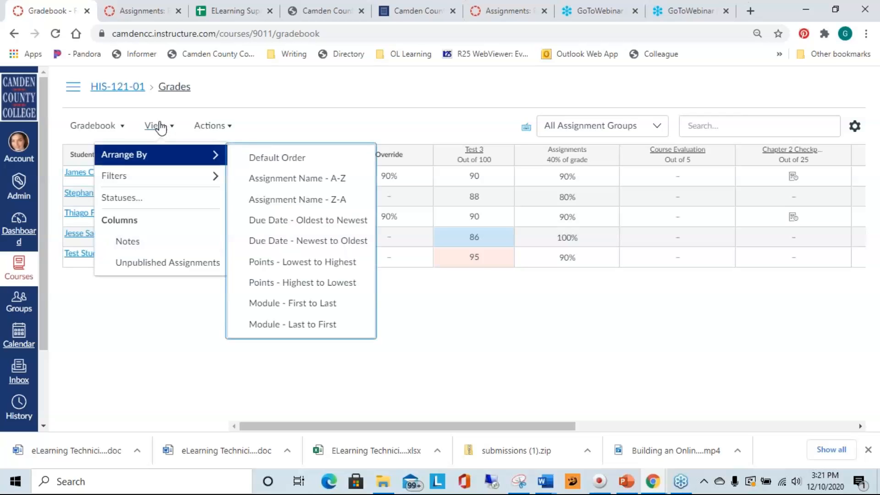
{"action": "left_click", "coordinate": [128, 248]}
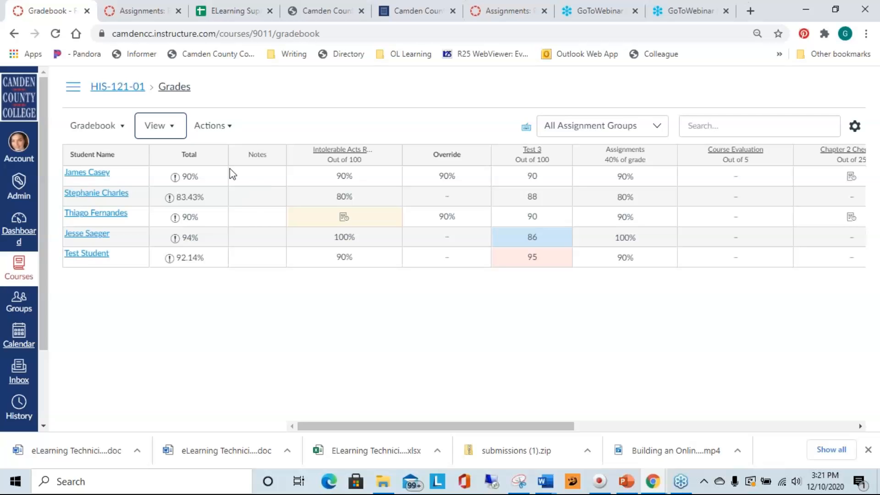
Open the note editor for the first student, enlarge it, and cancel without saving a note
{"action": "left_click", "coordinate": [271, 176]}
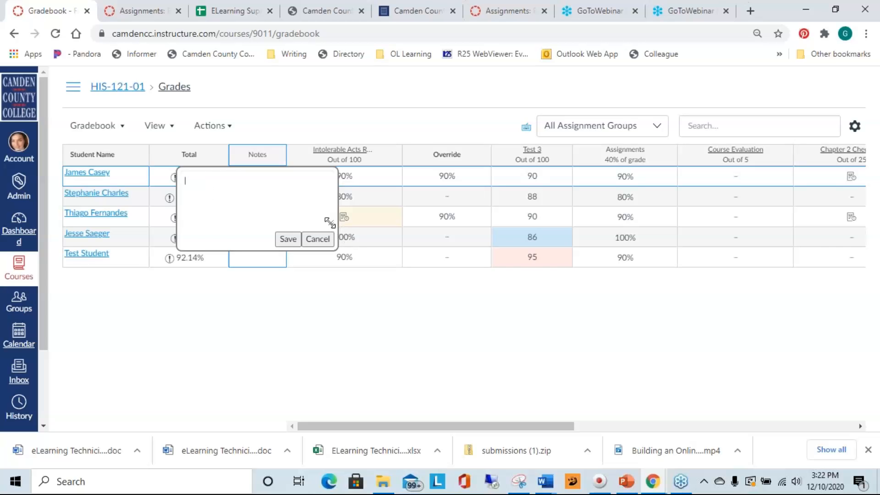
{"action": "left_click_drag", "start_coordinate": [326, 222], "coordinate": [584, 380]}
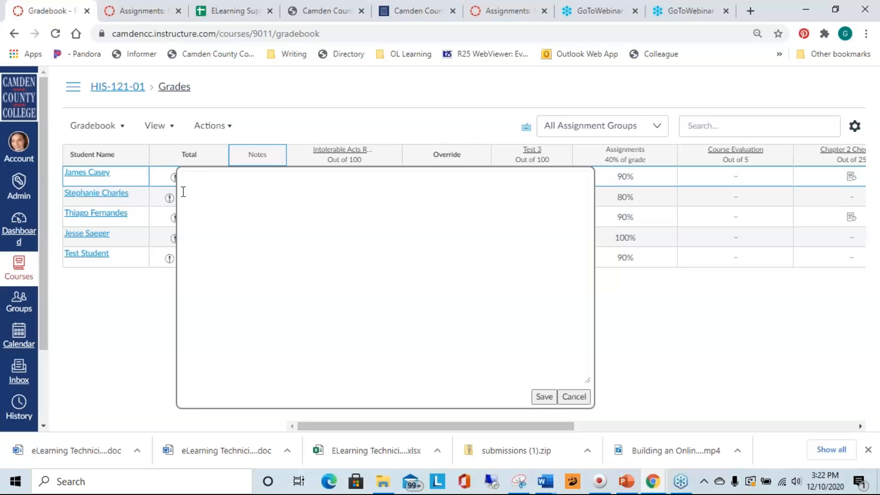
{"action": "left_click", "coordinate": [573, 396]}
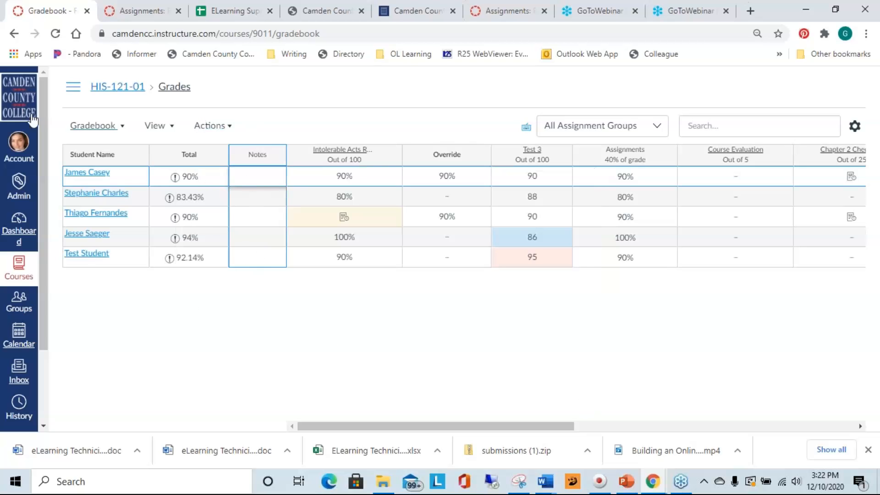
Hide the gradebook's Notes column and show it again
{"action": "left_click", "coordinate": [147, 129]}
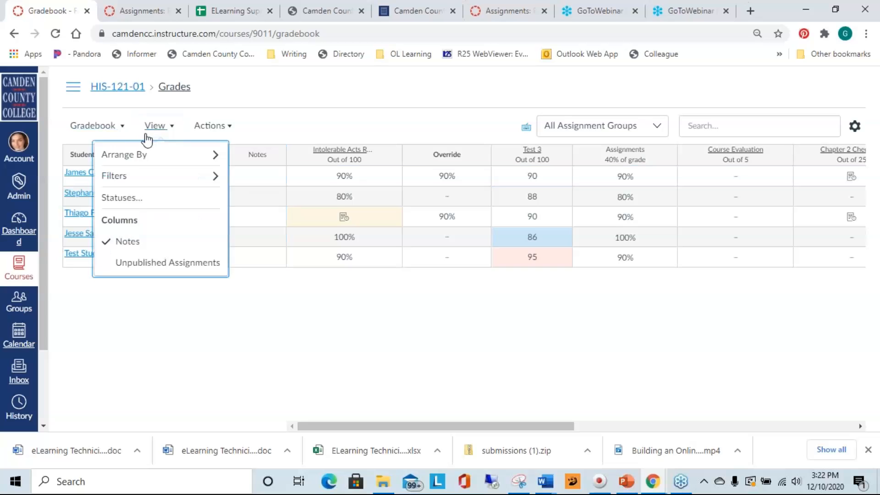
{"action": "left_click", "coordinate": [120, 242]}
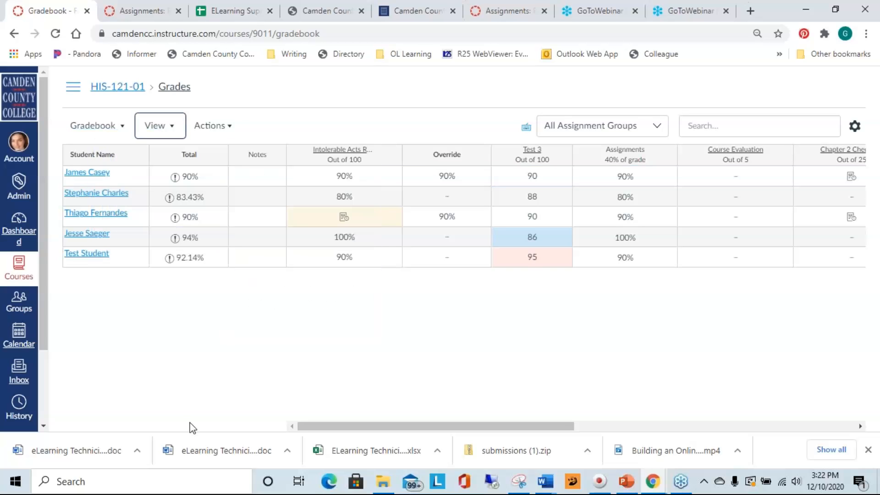
{"action": "left_click", "coordinate": [155, 126]}
{"action": "left_click", "coordinate": [157, 249]}
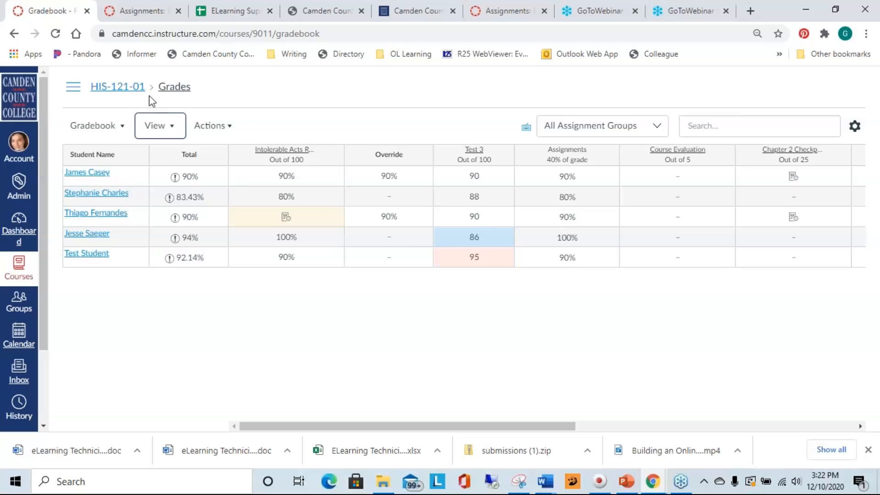
Check the option for displaying Unpublished Assignments columns, leaving the setting as it is
{"action": "left_click", "coordinate": [159, 126]}
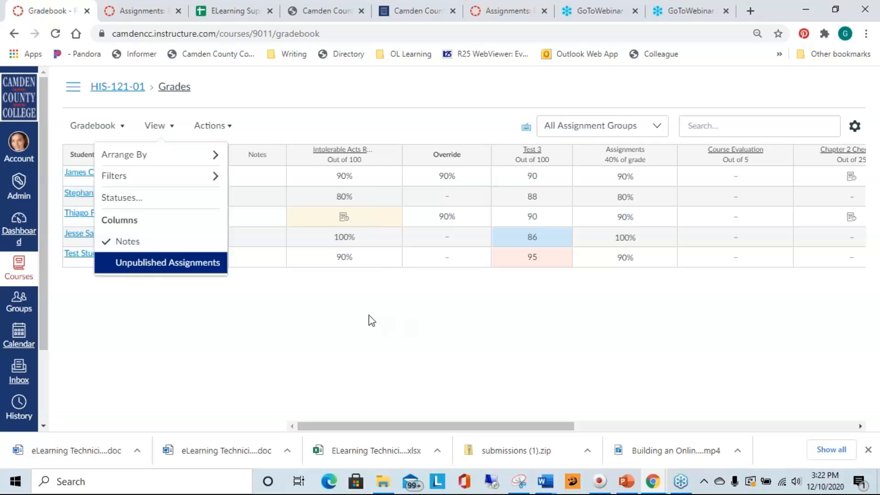
{"action": "left_click", "coordinate": [371, 320]}
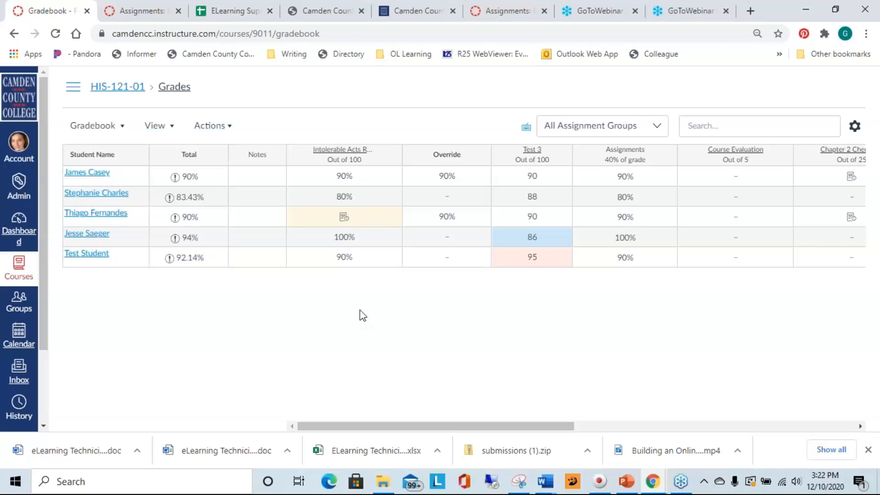
Open the gradebook import page to examine the CSV upload options, and return to the course's grades
{"action": "left_click", "coordinate": [207, 129]}
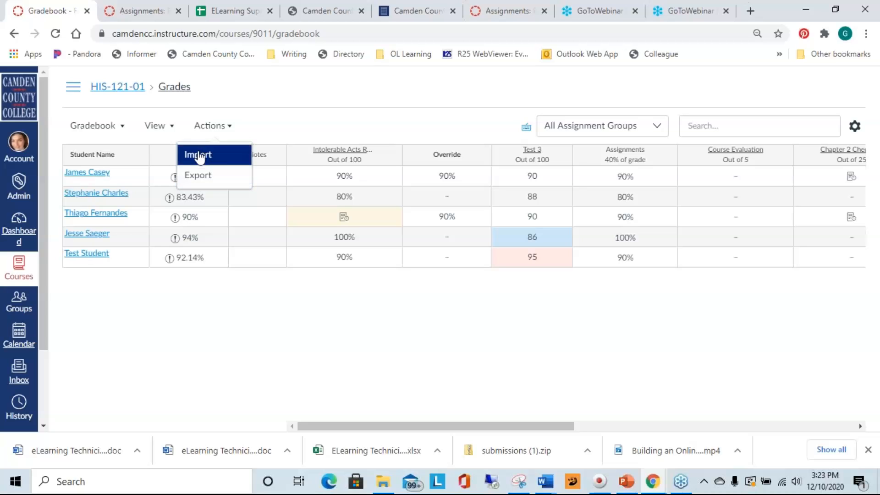
{"action": "left_click", "coordinate": [220, 158]}
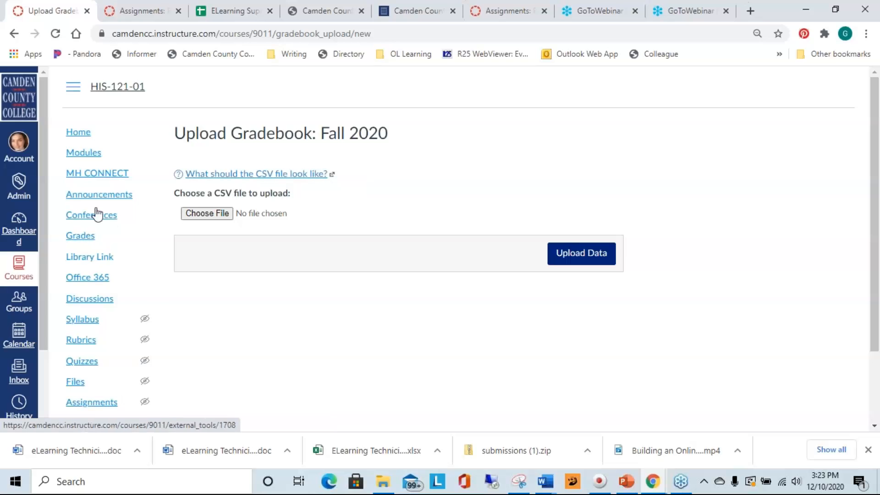
{"action": "left_click", "coordinate": [79, 239]}
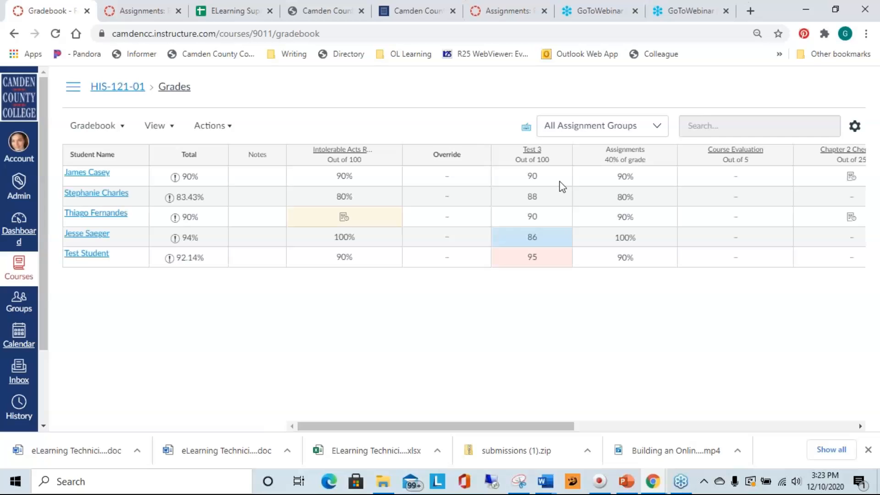
Look at the gradebook's import and export actions without running either one
{"action": "left_click", "coordinate": [224, 128]}
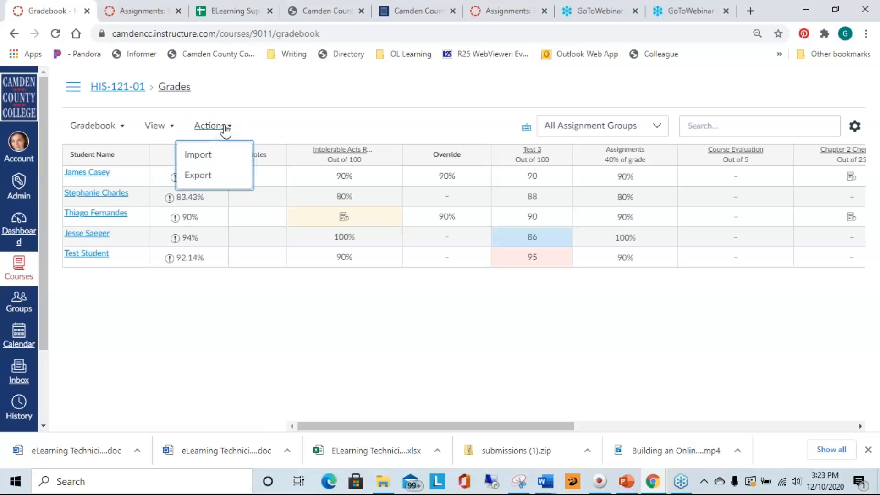
{"action": "key", "text": "Escape"}
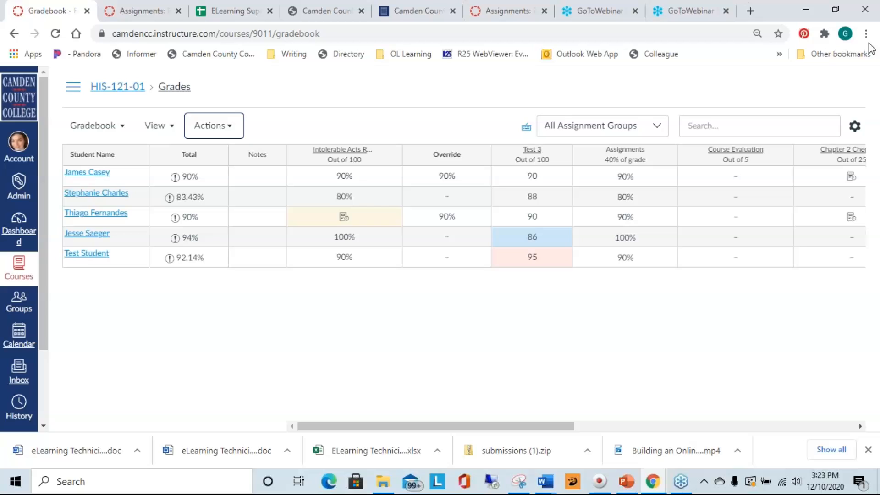
{"action": "mouse_move", "coordinate": [139, 161]}
{"action": "left_click", "coordinate": [867, 45]}
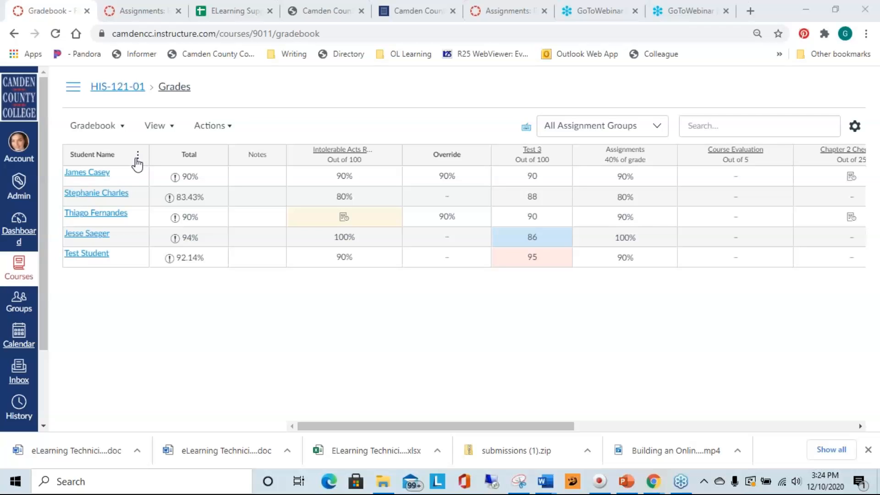
Review the Student Name column's options for sorting, name display, secondary info, and inactive or concluded enrollments
{"action": "left_click", "coordinate": [138, 156]}
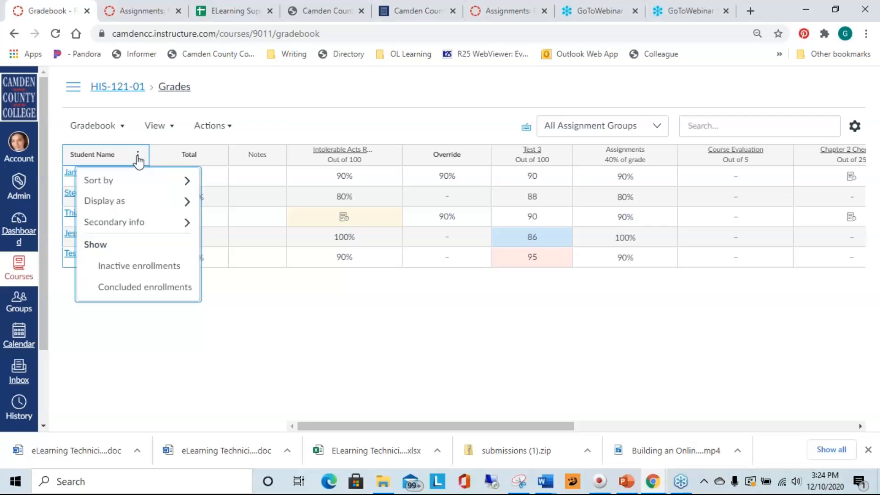
{"action": "mouse_move", "coordinate": [142, 184]}
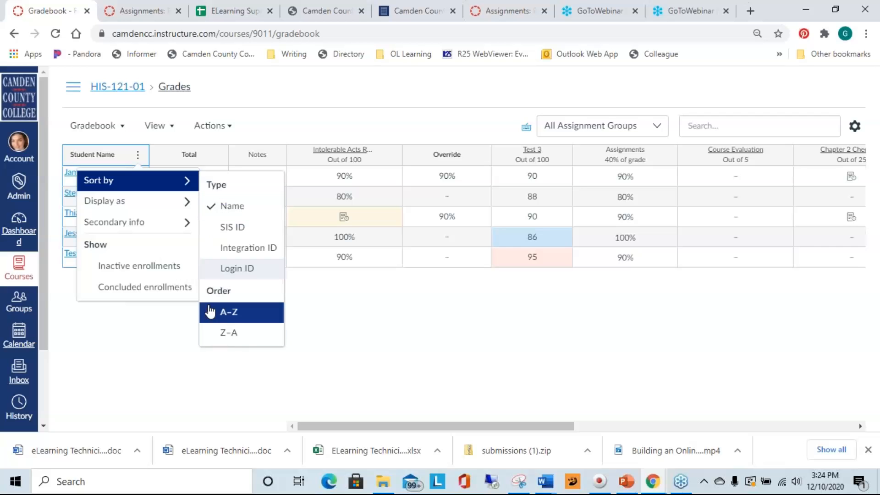
{"action": "mouse_move", "coordinate": [131, 200]}
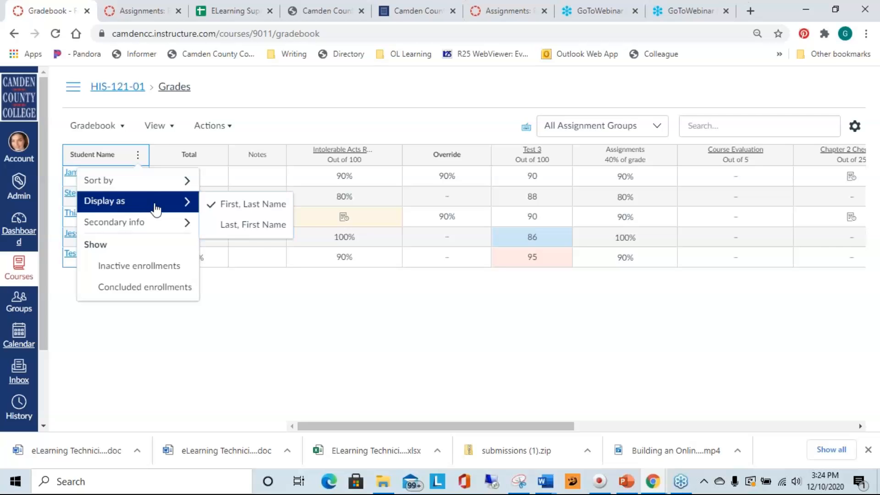
{"action": "mouse_move", "coordinate": [143, 224]}
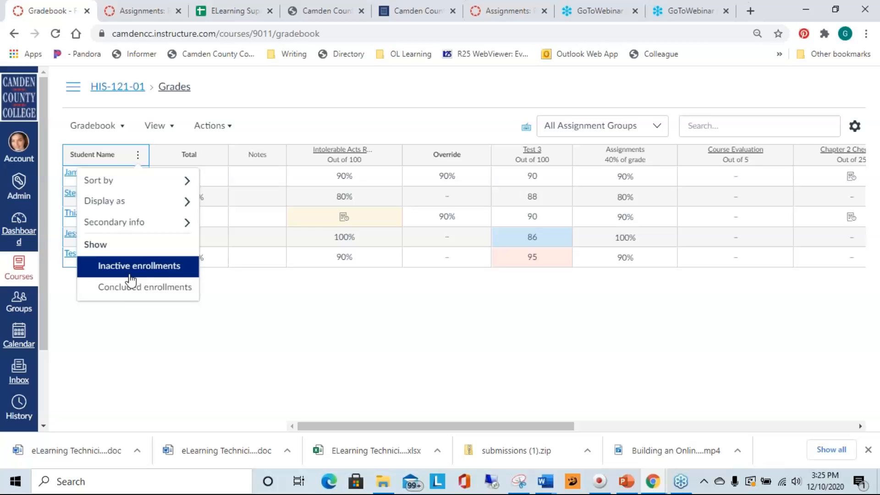
{"action": "left_click", "coordinate": [131, 274]}
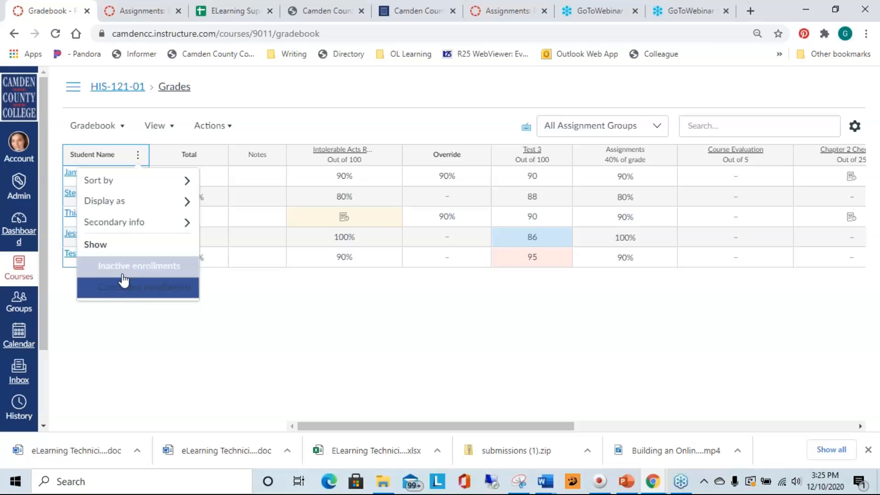
{"action": "left_click", "coordinate": [130, 286]}
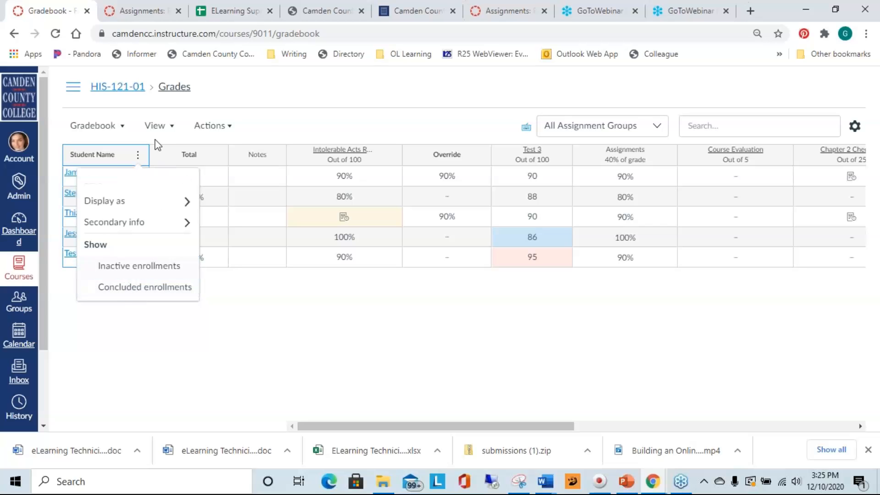
{"action": "left_click", "coordinate": [280, 110]}
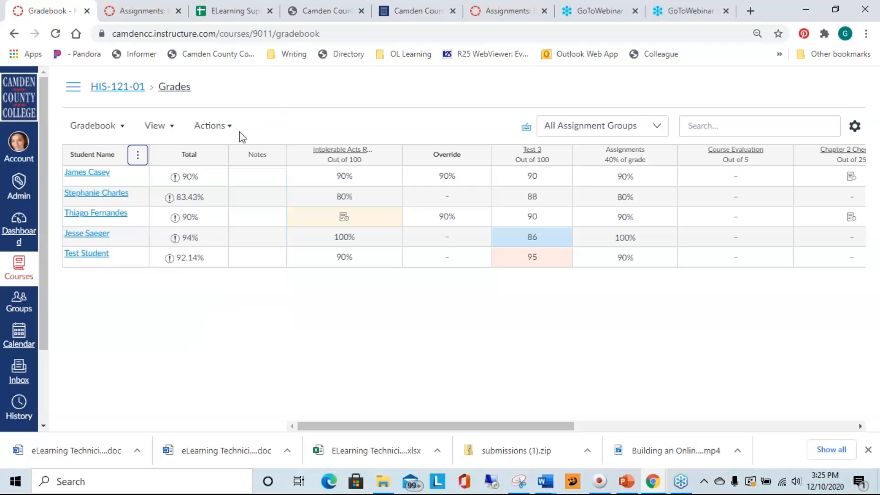
Move the Total column to the end of the gradebook
{"action": "left_click", "coordinate": [217, 155]}
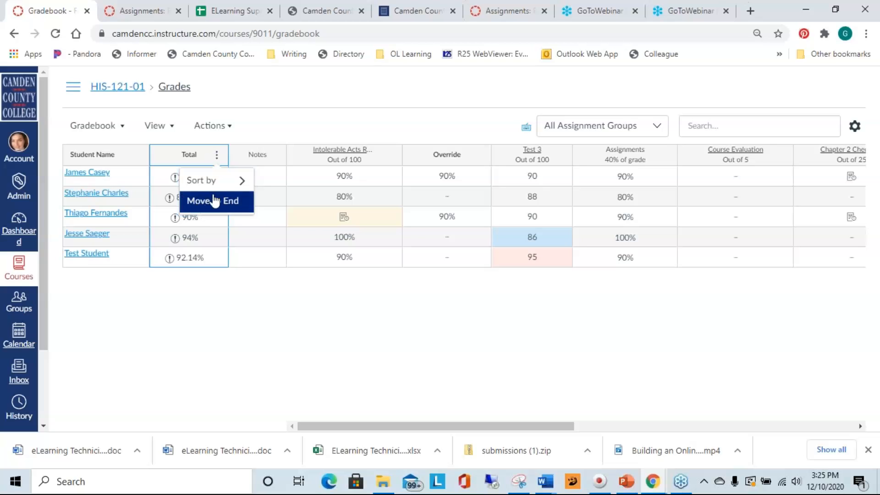
{"action": "left_click", "coordinate": [202, 206]}
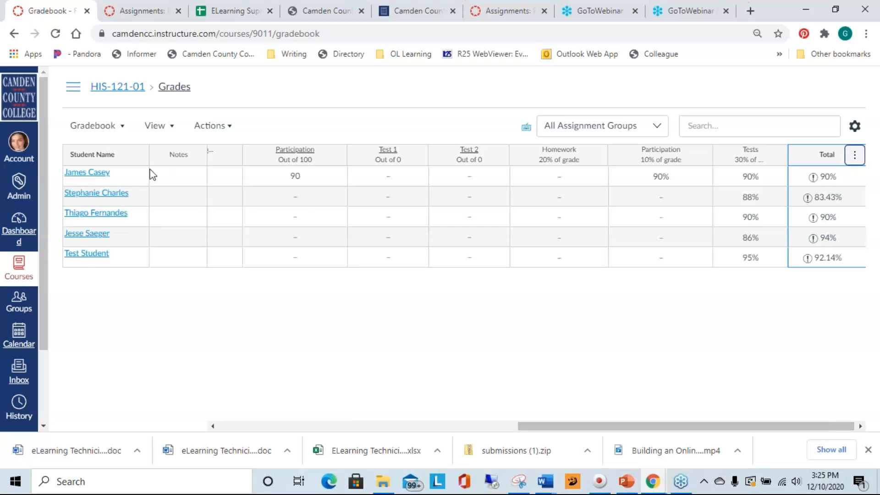
Move the Total column to the front of the gradebook
{"action": "left_click", "coordinate": [848, 159]}
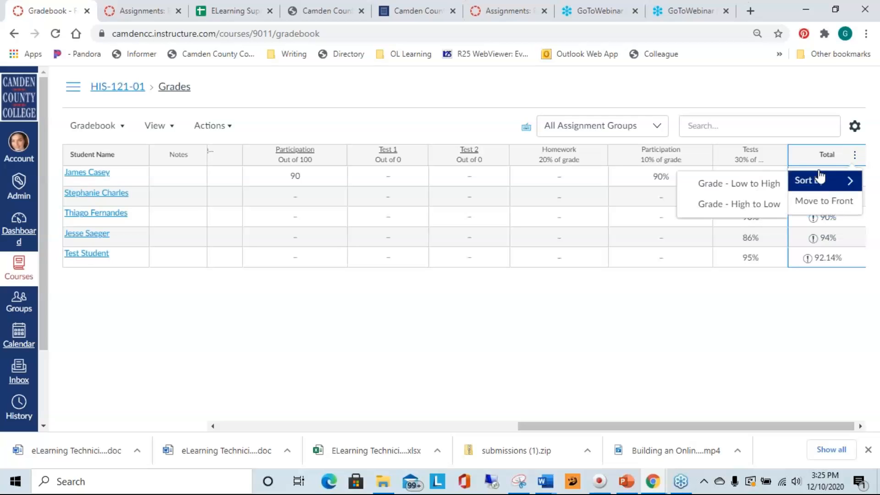
{"action": "key", "text": "Return"}
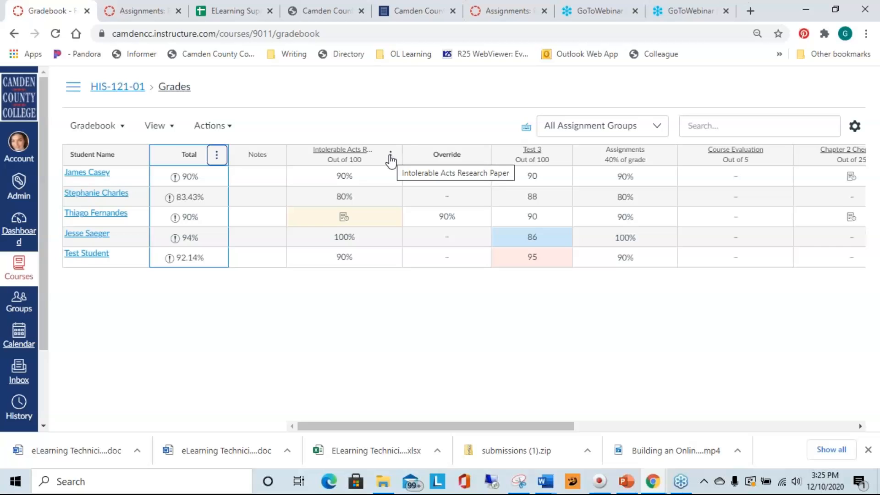
Review the Message Students Who options for the Intolerable Acts Research Paper, including the recipient criteria, and close without sending a message
{"action": "left_click", "coordinate": [391, 157]}
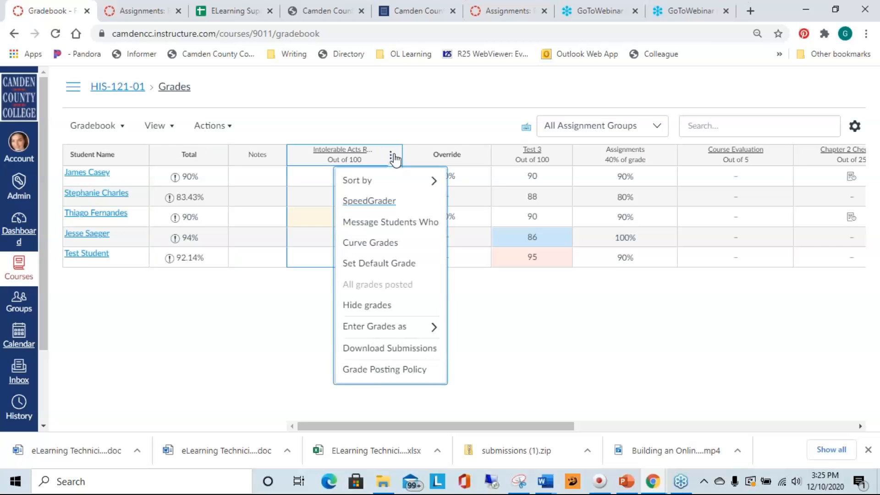
{"action": "mouse_move", "coordinate": [402, 186]}
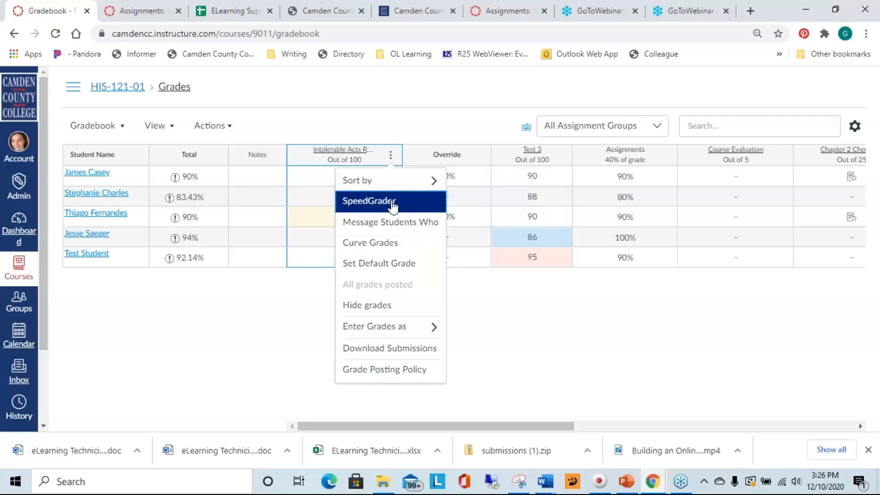
{"action": "left_click", "coordinate": [378, 230]}
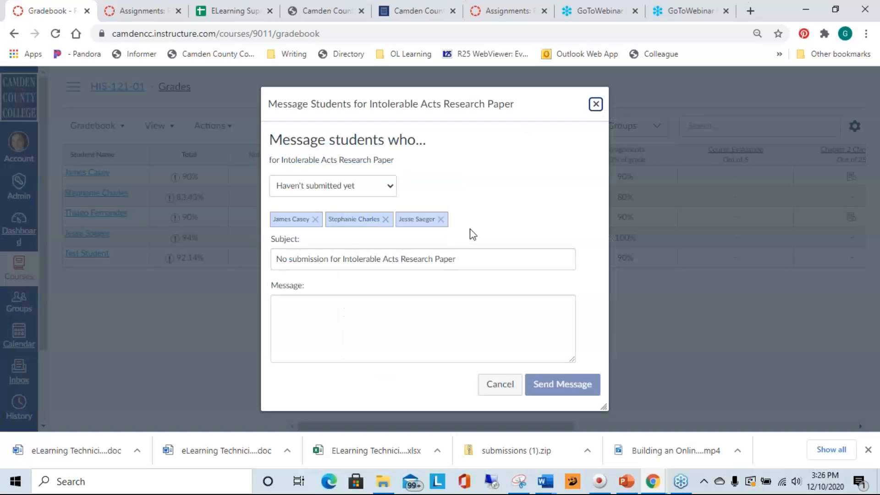
{"action": "left_click", "coordinate": [294, 186]}
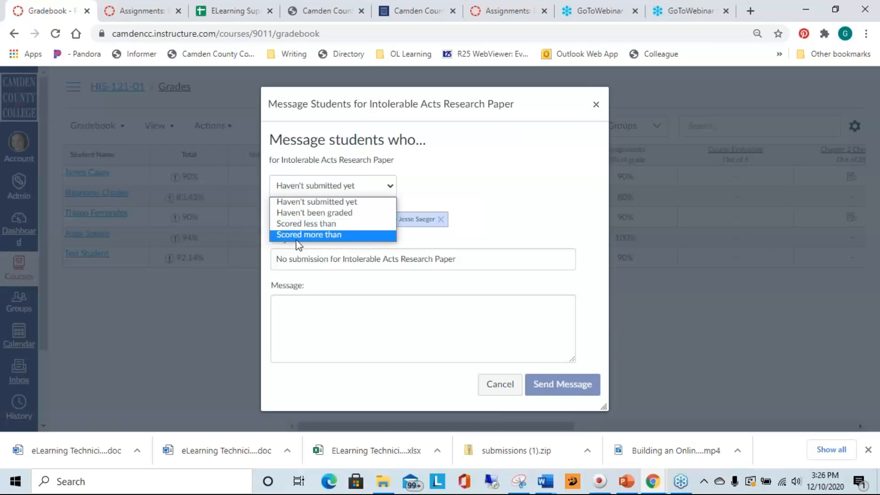
{"action": "left_click", "coordinate": [349, 202]}
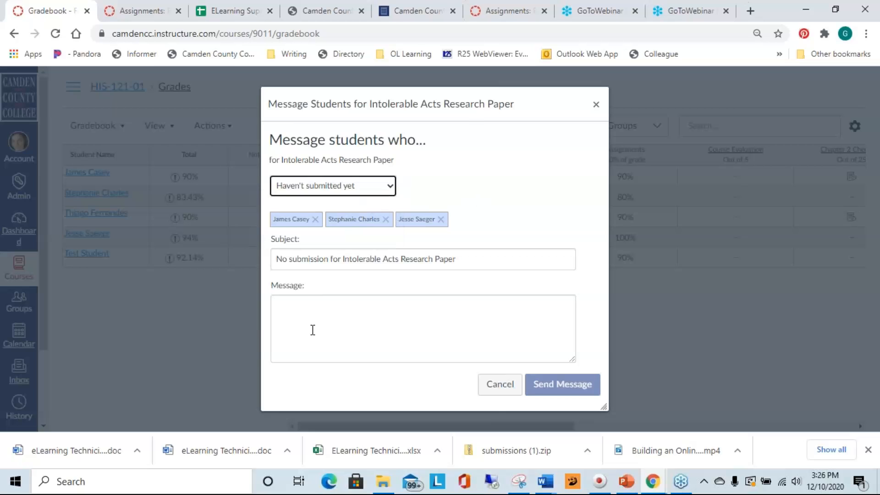
{"action": "left_click", "coordinate": [350, 326]}
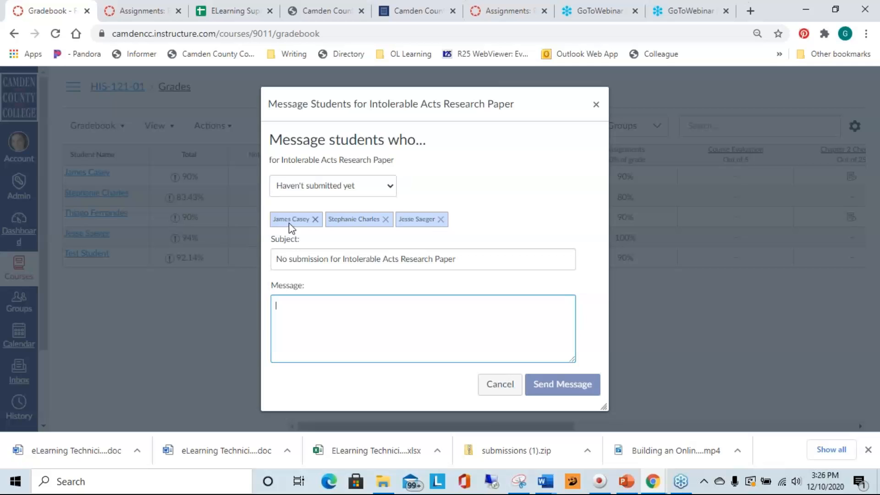
{"action": "left_click", "coordinate": [368, 186]}
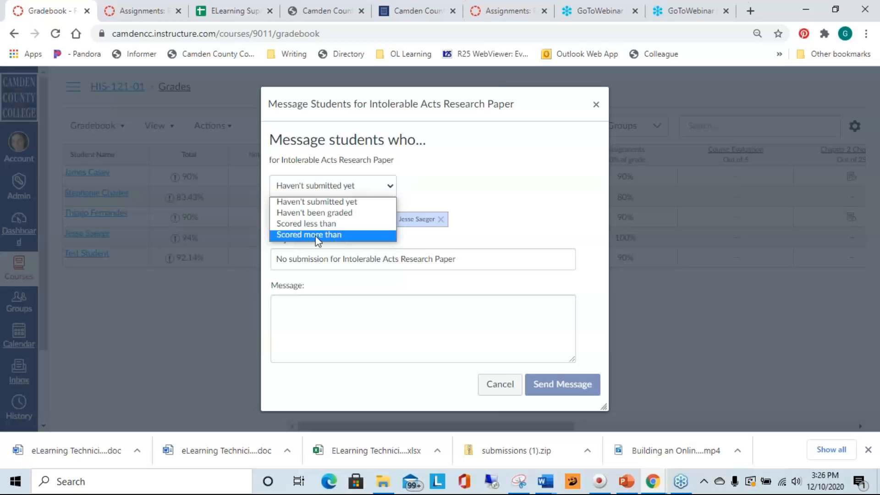
{"action": "left_click", "coordinate": [513, 163]}
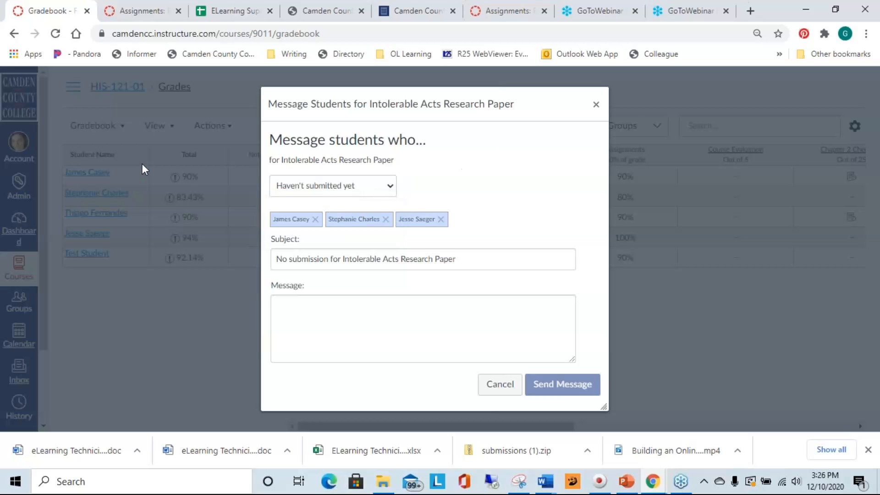
{"action": "left_click", "coordinate": [596, 105]}
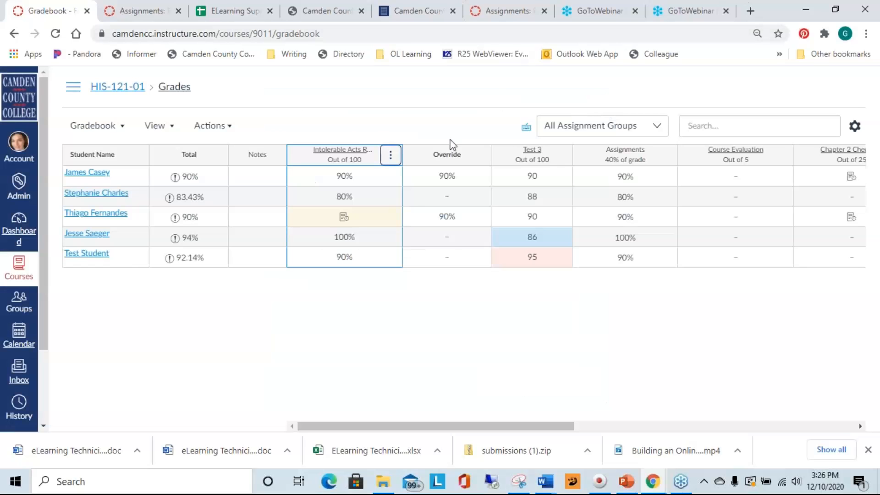
Look at the Curve Grades settings for the Intolerable Acts Research Paper without applying a curve
{"action": "left_click", "coordinate": [390, 158]}
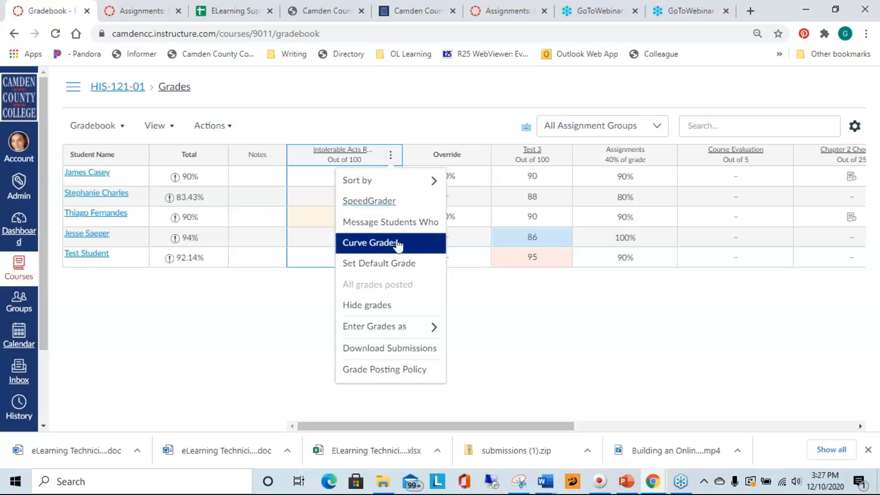
{"action": "left_click", "coordinate": [367, 244]}
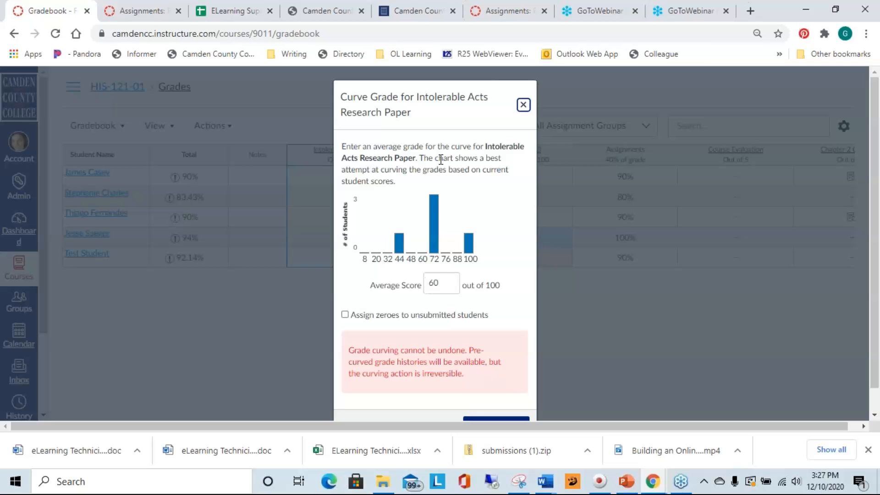
{"action": "left_click", "coordinate": [524, 105]}
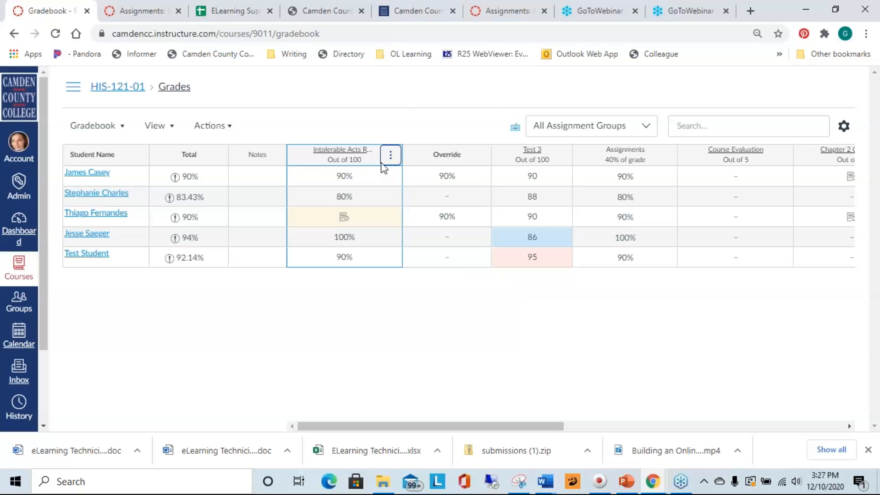
Try out a default grade of 100% for the Intolerable Acts Research Paper, and close without applying it
{"action": "left_click", "coordinate": [392, 155]}
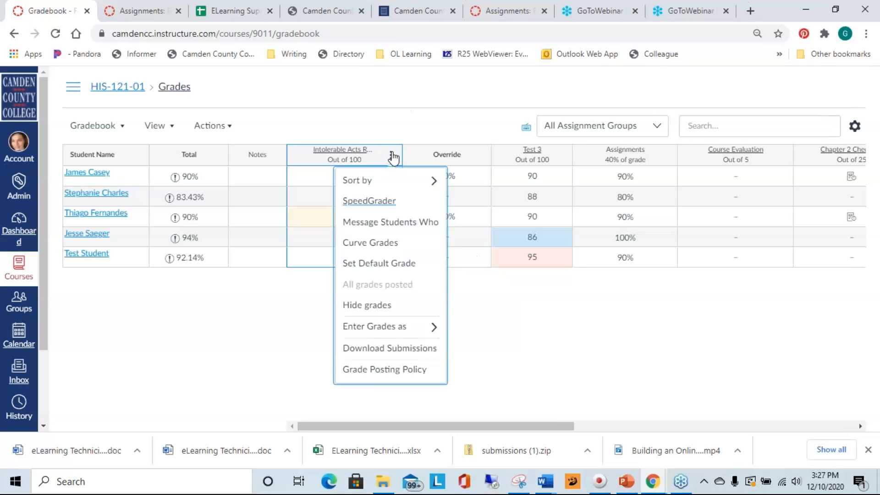
{"action": "left_click", "coordinate": [383, 272]}
{"action": "left_click", "coordinate": [389, 271]}
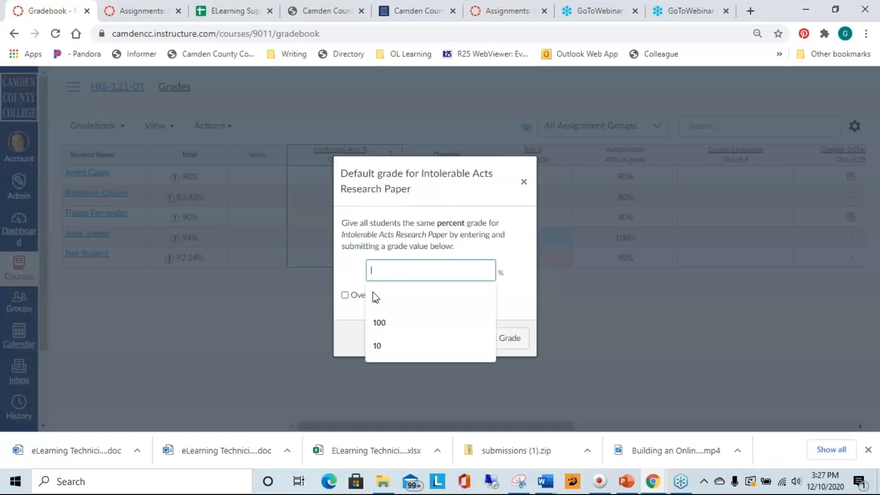
{"action": "left_click", "coordinate": [399, 322]}
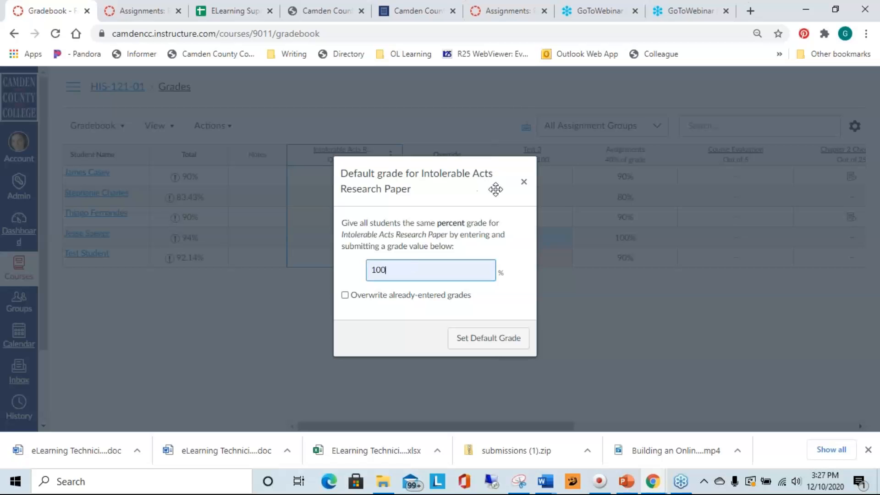
{"action": "left_click", "coordinate": [524, 182]}
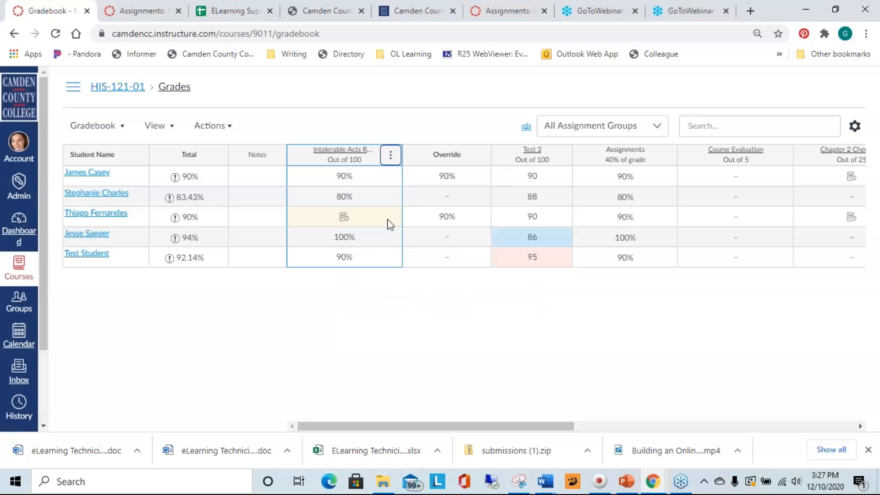
Hide the Intolerable Acts Research Paper grades from students in all sections
{"action": "left_click", "coordinate": [392, 155]}
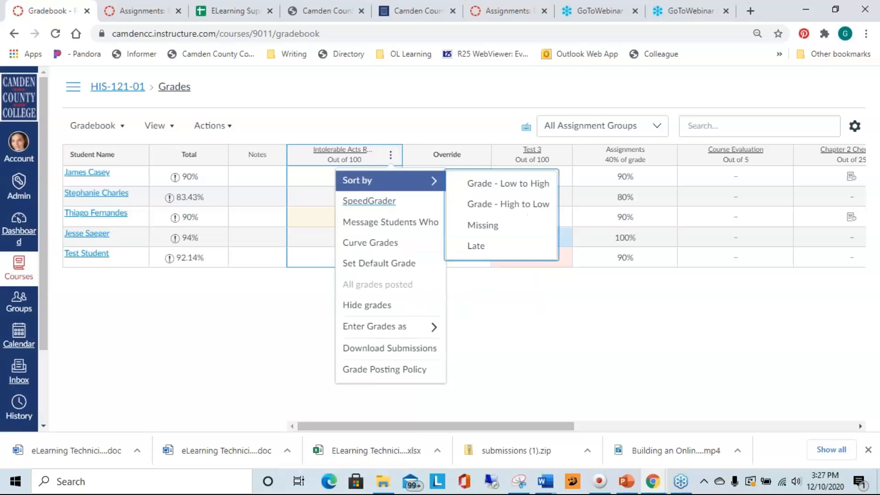
{"action": "left_click", "coordinate": [395, 307]}
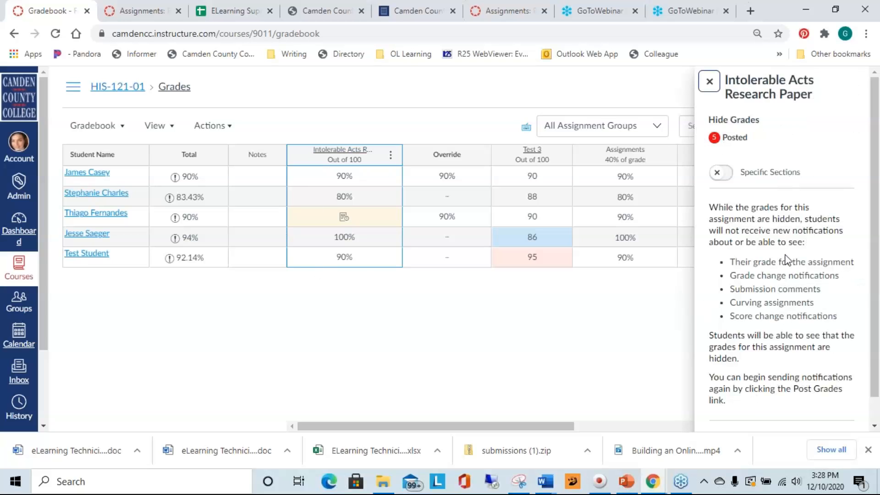
{"action": "scroll", "coordinate": [770, 260], "scroll_direction": "down", "scroll_amount": 1}
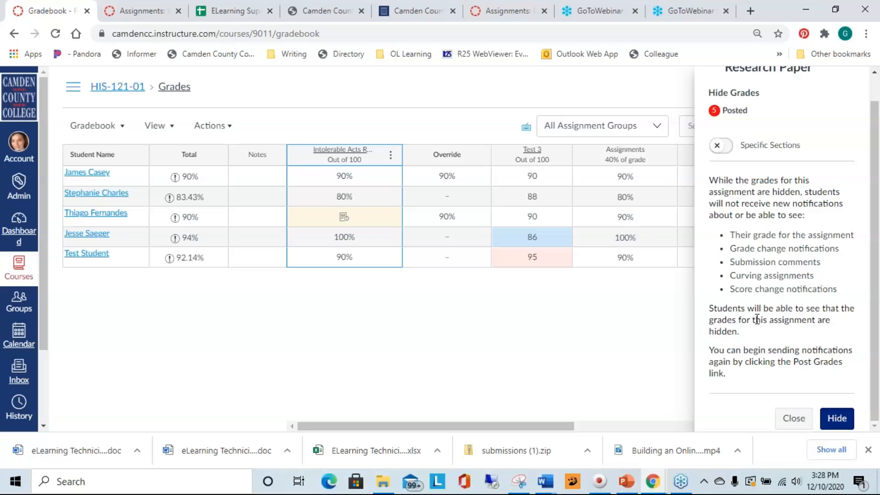
{"action": "left_click", "coordinate": [829, 419]}
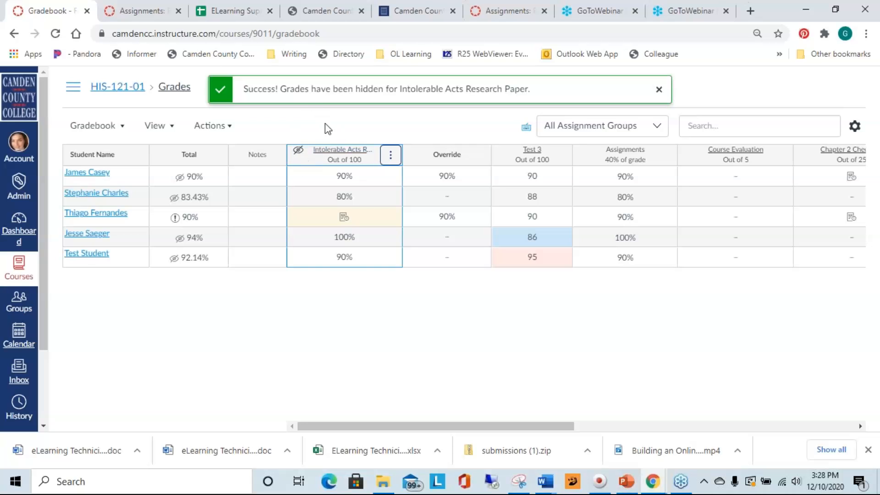
Post the hidden Intolerable Acts Research Paper grades to everyone
{"action": "left_click", "coordinate": [392, 157]}
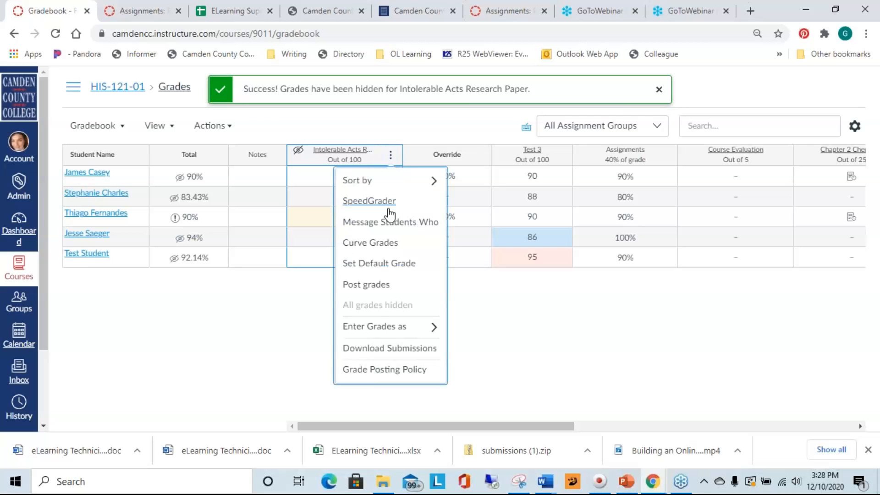
{"action": "left_click", "coordinate": [369, 292]}
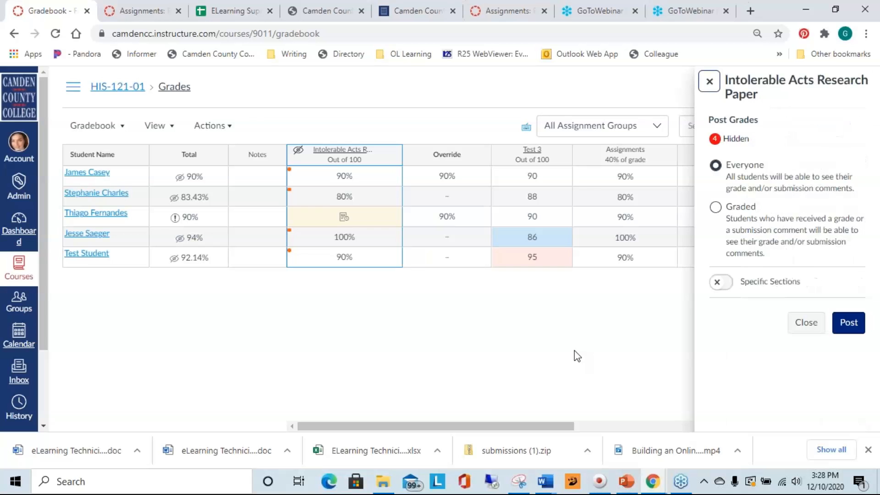
{"action": "left_click", "coordinate": [847, 323]}
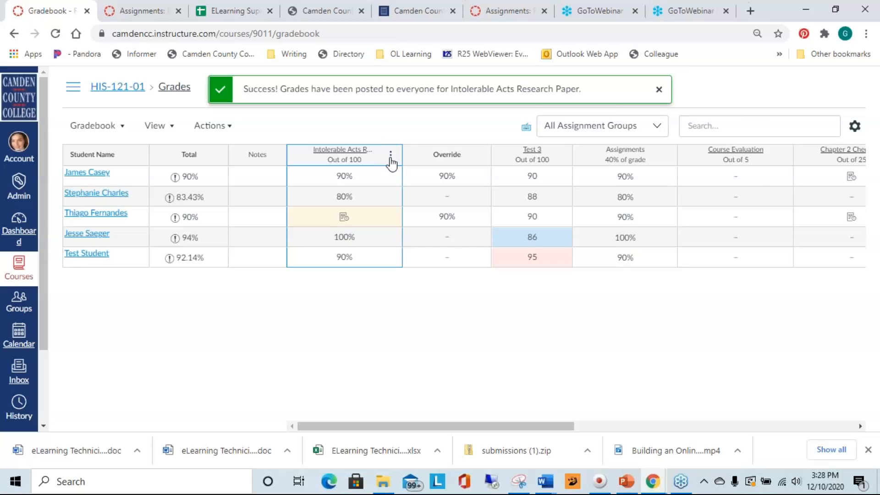
Set the Intolerable Acts Research Paper's grade posting policy to Manually and save it
{"action": "left_click", "coordinate": [391, 158]}
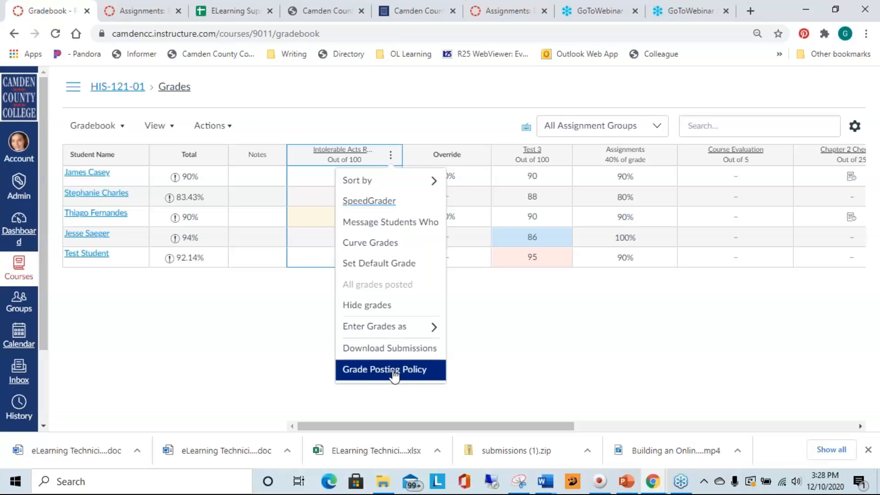
{"action": "left_click", "coordinate": [395, 372]}
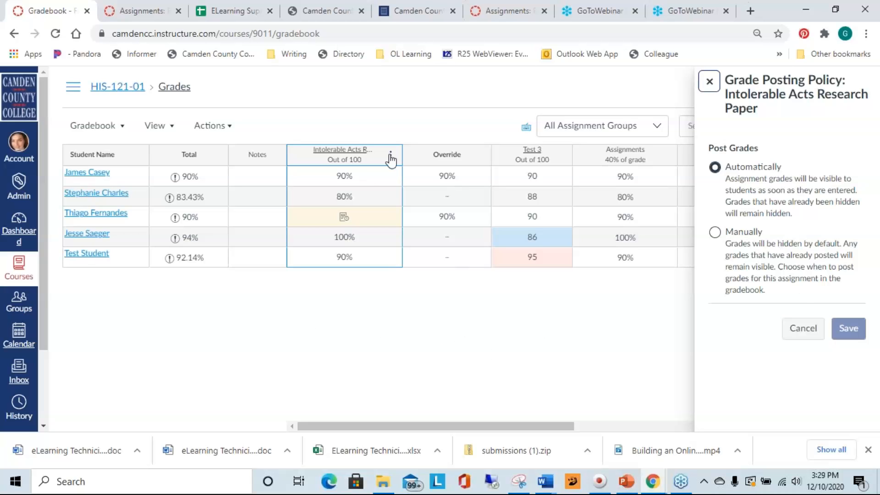
{"action": "left_click", "coordinate": [716, 233]}
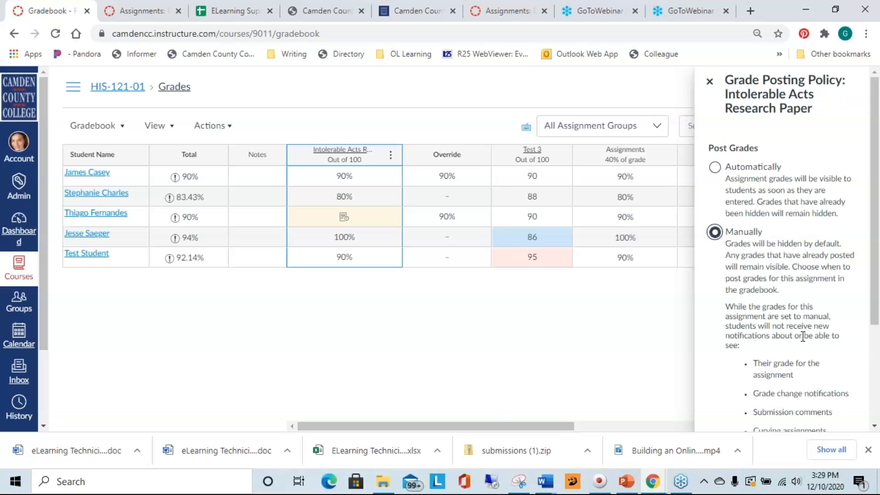
{"action": "scroll", "coordinate": [786, 257], "scroll_direction": "down", "scroll_amount": 3}
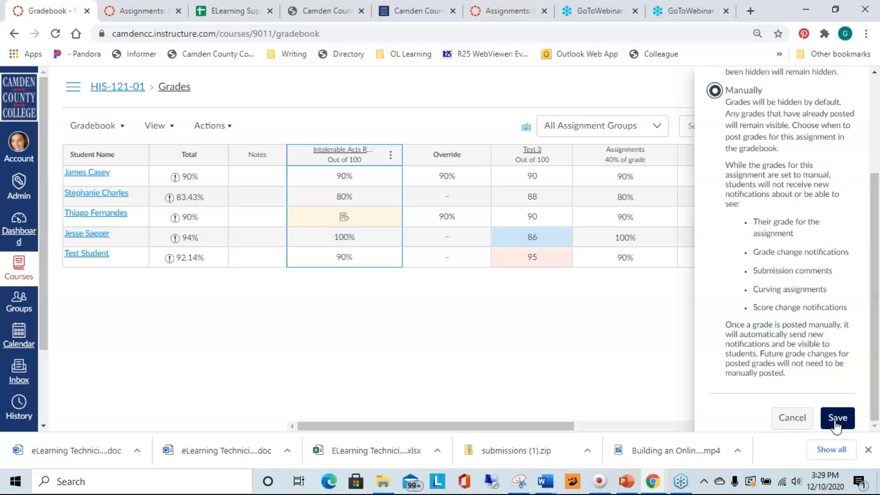
{"action": "scroll", "coordinate": [837, 425], "scroll_direction": "up", "scroll_amount": 3}
{"action": "scroll", "coordinate": [821, 335], "scroll_direction": "down", "scroll_amount": 3}
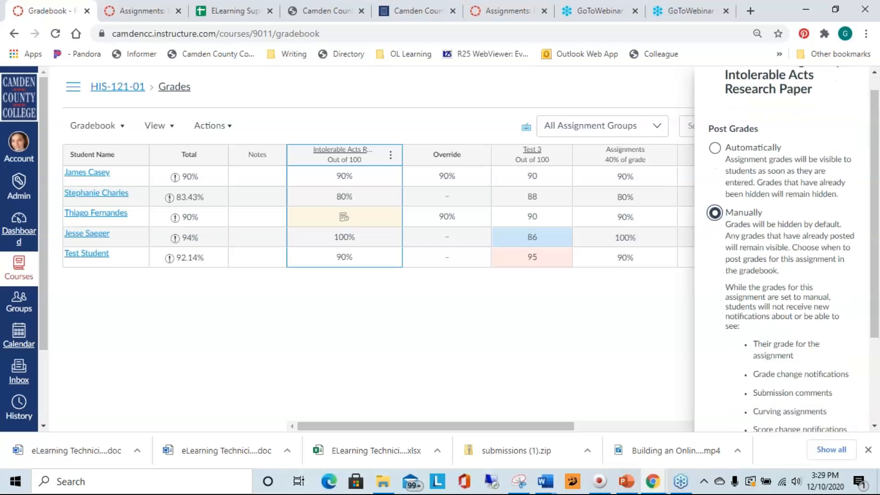
{"action": "scroll", "coordinate": [822, 341], "scroll_direction": "up", "scroll_amount": 3}
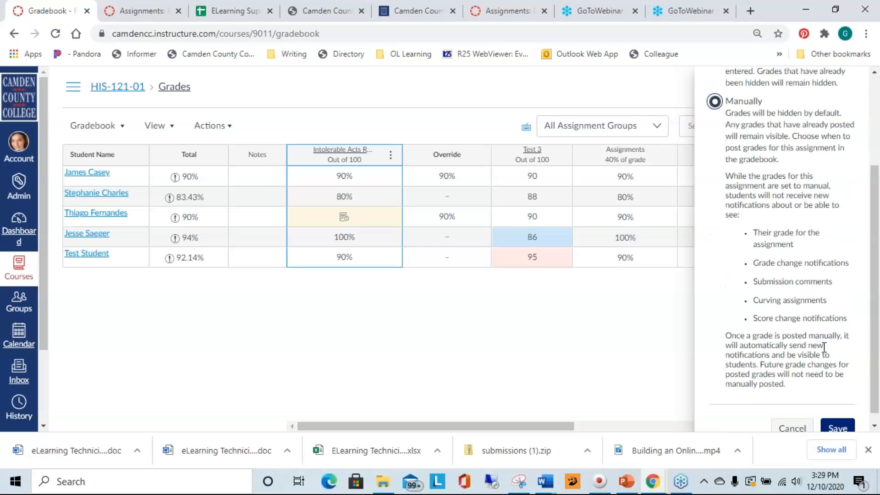
{"action": "scroll", "coordinate": [740, 281], "scroll_direction": "down", "scroll_amount": 3}
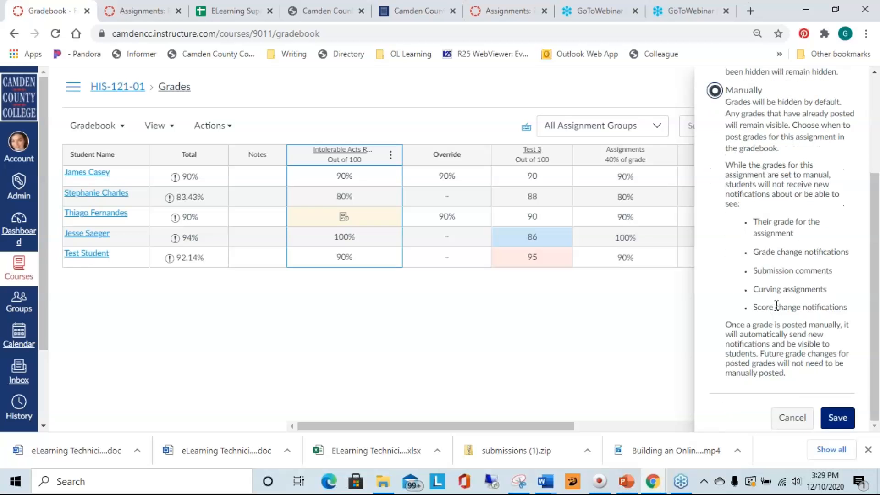
{"action": "left_click", "coordinate": [843, 427]}
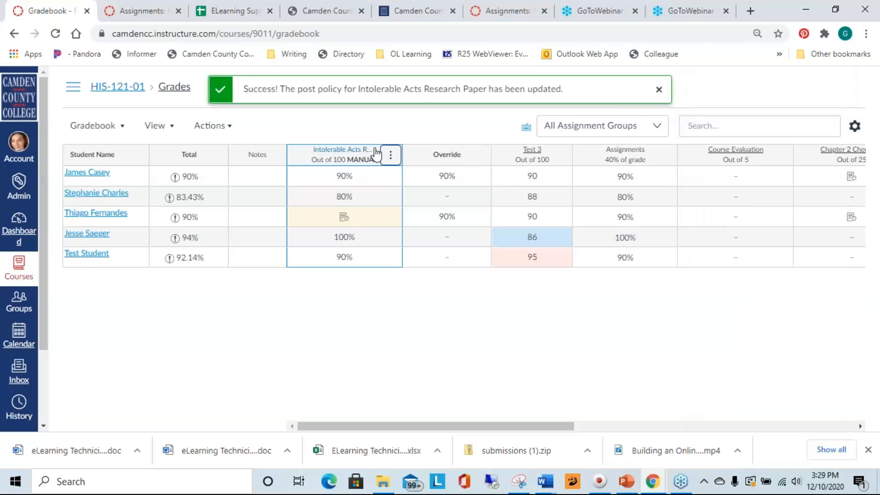
{"action": "left_click", "coordinate": [390, 156]}
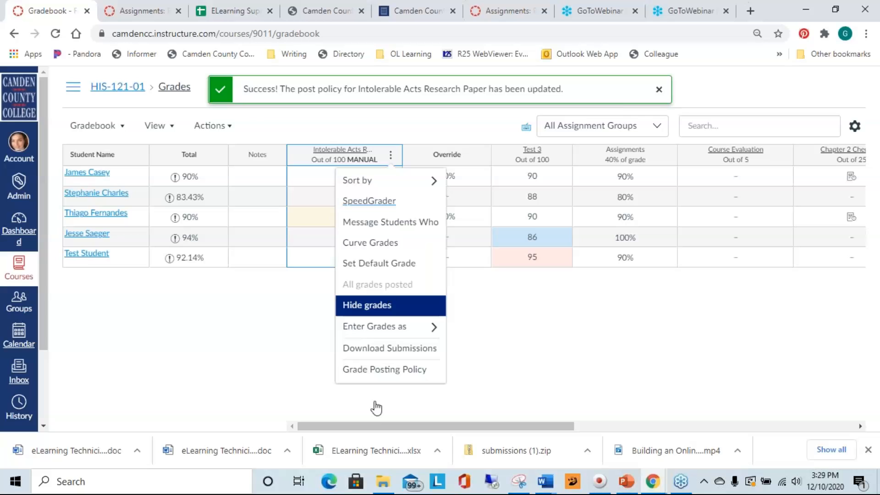
{"action": "left_click", "coordinate": [619, 335]}
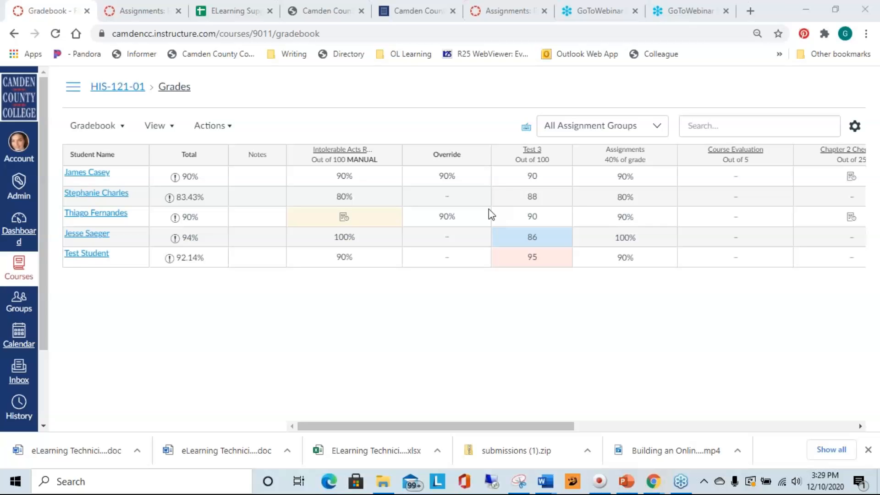
Look through the list of published and unpublished courses down to the All Courses link, and close the list
{"action": "left_click", "coordinate": [7, 270]}
{"action": "scroll", "coordinate": [96, 275], "scroll_direction": "down", "scroll_amount": 5}
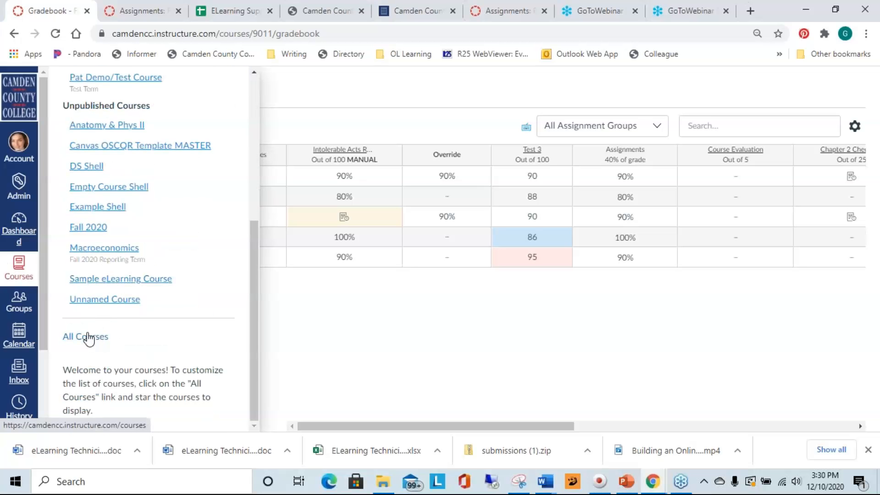
{"action": "left_click", "coordinate": [85, 340]}
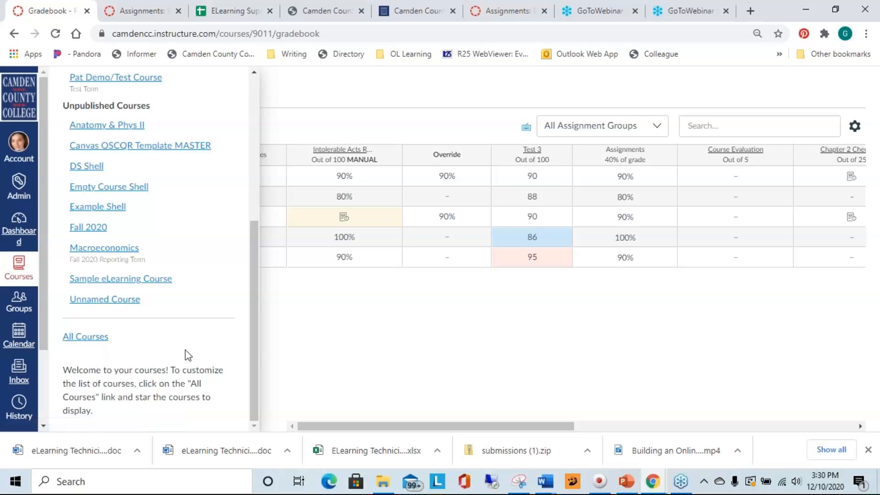
{"action": "scroll", "coordinate": [174, 344], "scroll_direction": "up", "scroll_amount": 4}
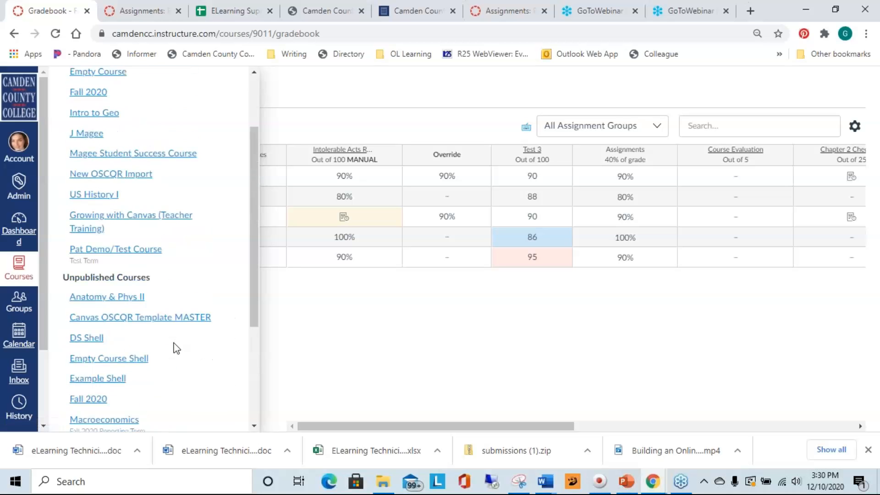
{"action": "scroll", "coordinate": [177, 337], "scroll_direction": "up", "scroll_amount": 2}
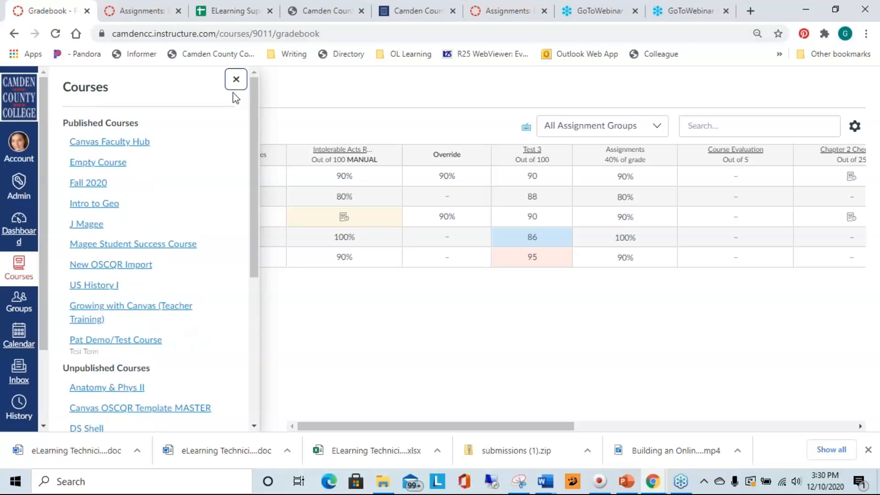
{"action": "left_click", "coordinate": [236, 81]}
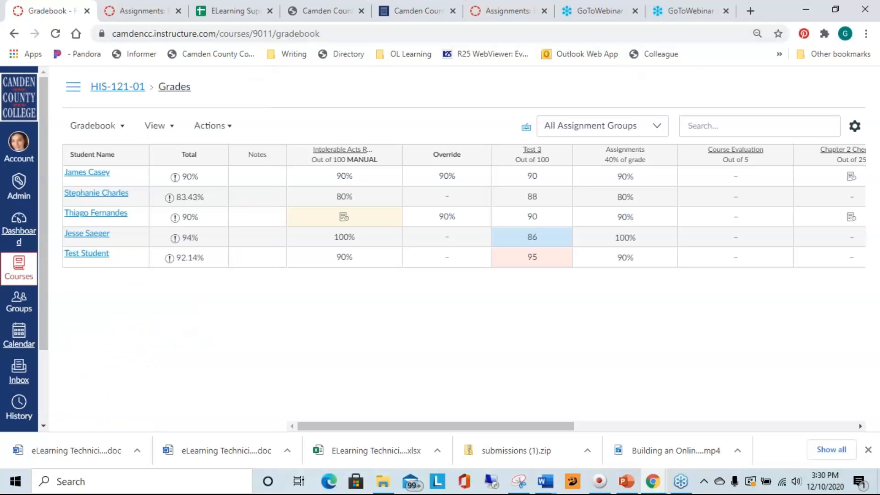
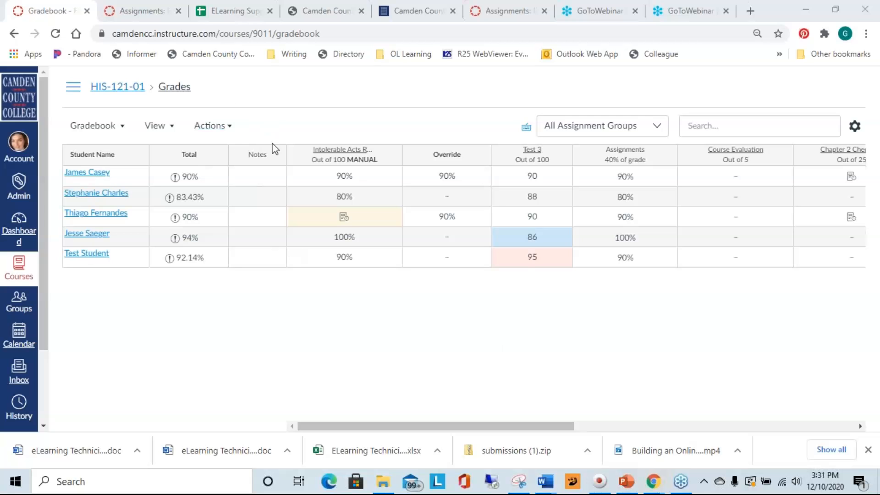
Enter a grade of 23 for the second-listed student on the Chapter 2 Checkpoint Quiz
{"action": "left_click_drag", "start_coordinate": [496, 430], "coordinate": [454, 419]}
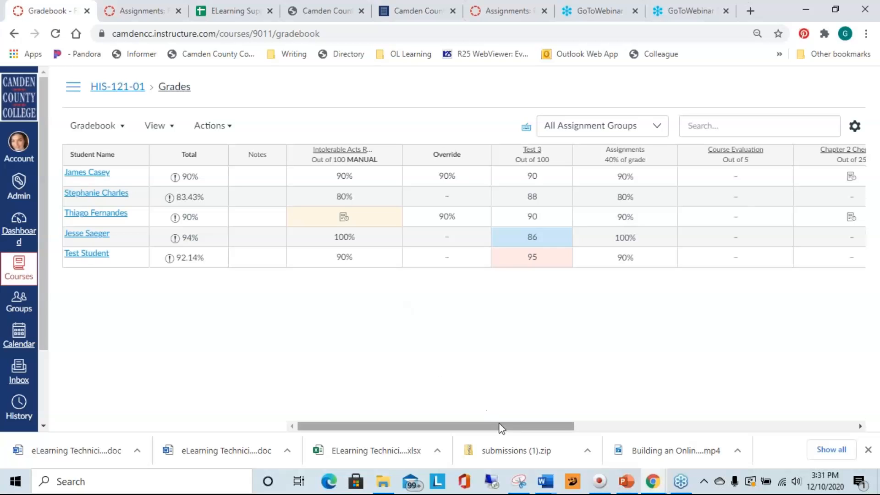
{"action": "left_click_drag", "start_coordinate": [500, 430], "coordinate": [728, 431]}
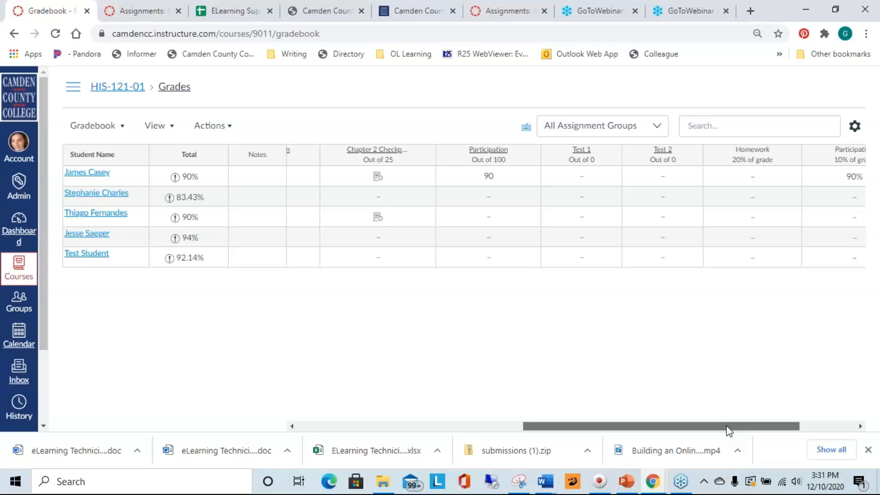
{"action": "left_click_drag", "start_coordinate": [619, 424], "coordinate": [571, 430]}
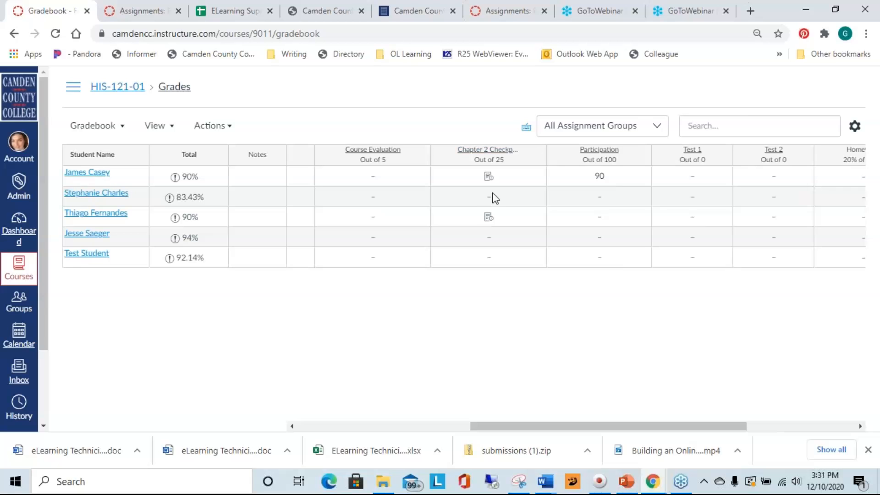
{"action": "left_click", "coordinate": [487, 204]}
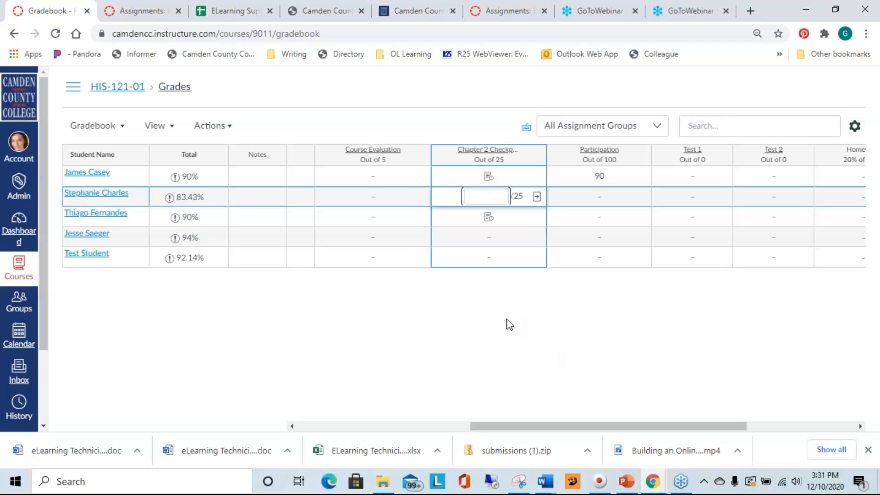
{"action": "type", "text": "23"}
Open the Chapter 2 Checkpoint Quiz in SpeedGrader, review the first student's answers to the opening questions, and return to the gradebook
{"action": "left_click", "coordinate": [477, 156]}
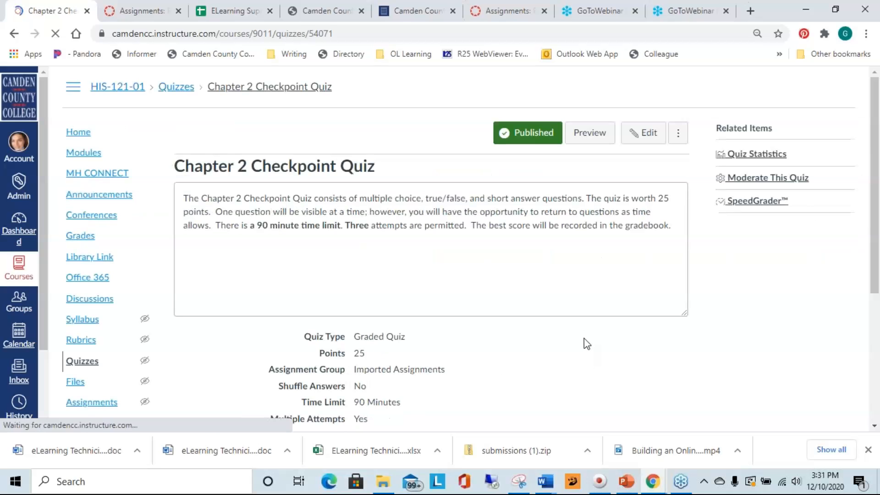
{"action": "left_click", "coordinate": [745, 206]}
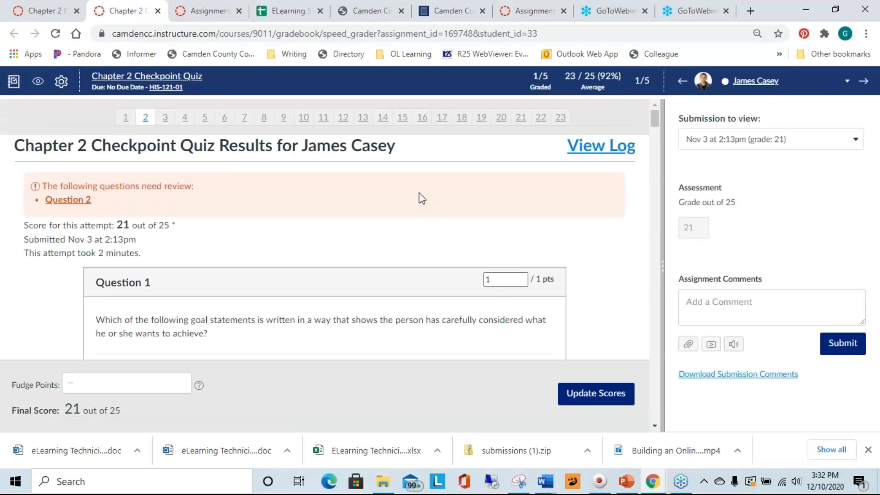
{"action": "scroll", "coordinate": [406, 194], "scroll_direction": "down", "scroll_amount": 7}
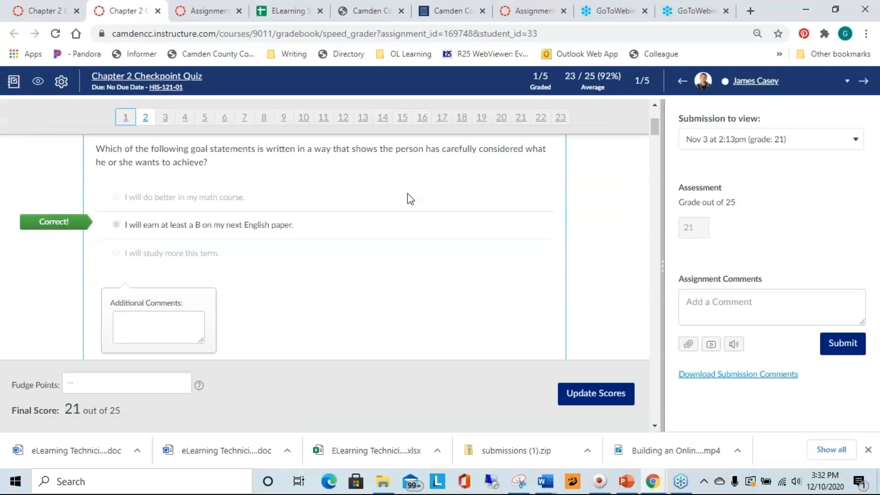
{"action": "scroll", "coordinate": [582, 265], "scroll_direction": "down", "scroll_amount": 8}
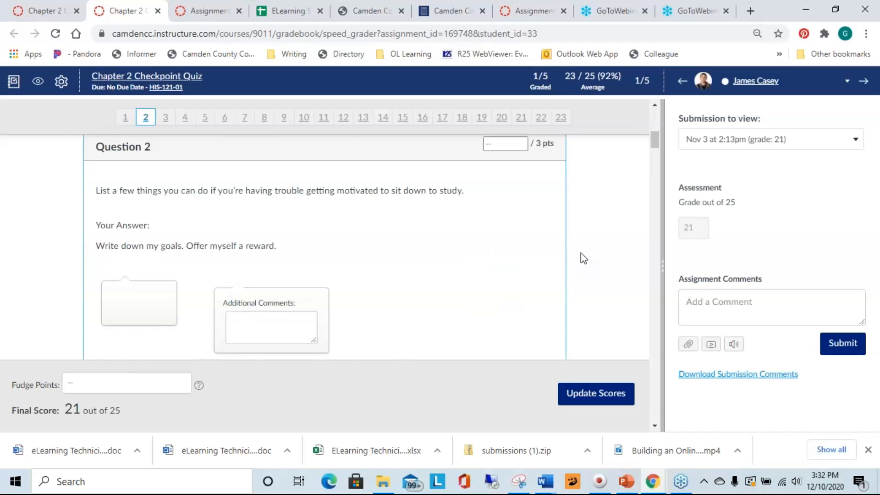
{"action": "scroll", "coordinate": [581, 253], "scroll_direction": "down", "scroll_amount": 1}
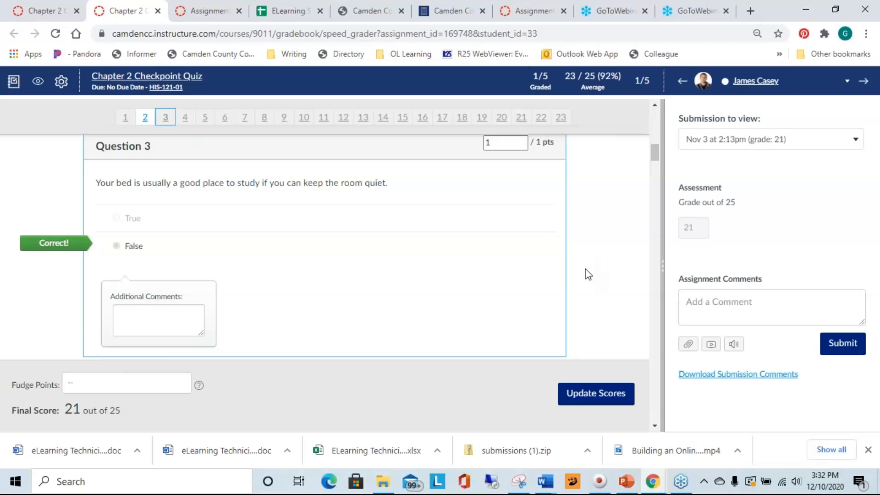
{"action": "scroll", "coordinate": [588, 274], "scroll_direction": "up", "scroll_amount": 15}
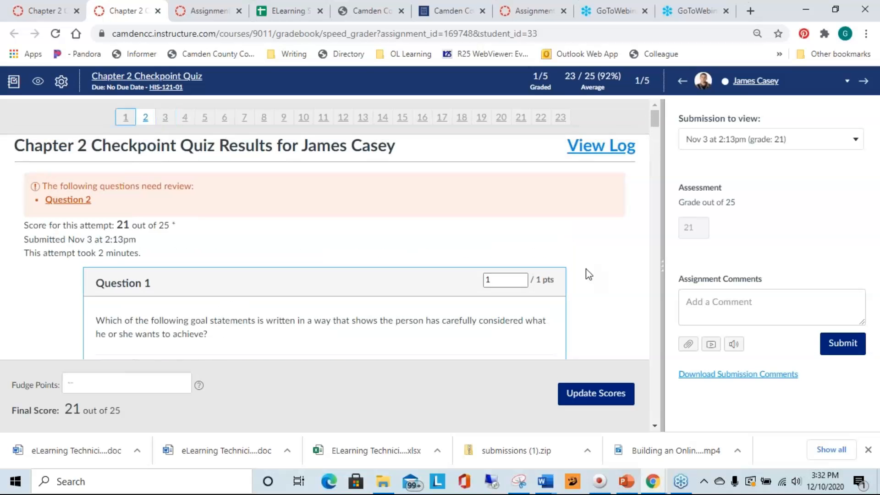
{"action": "scroll", "coordinate": [591, 271], "scroll_direction": "down", "scroll_amount": 3}
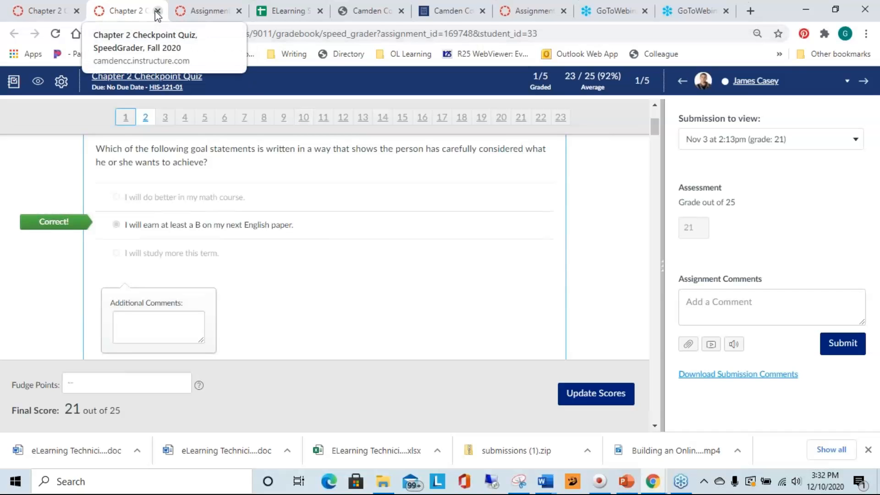
{"action": "left_click", "coordinate": [13, 83]}
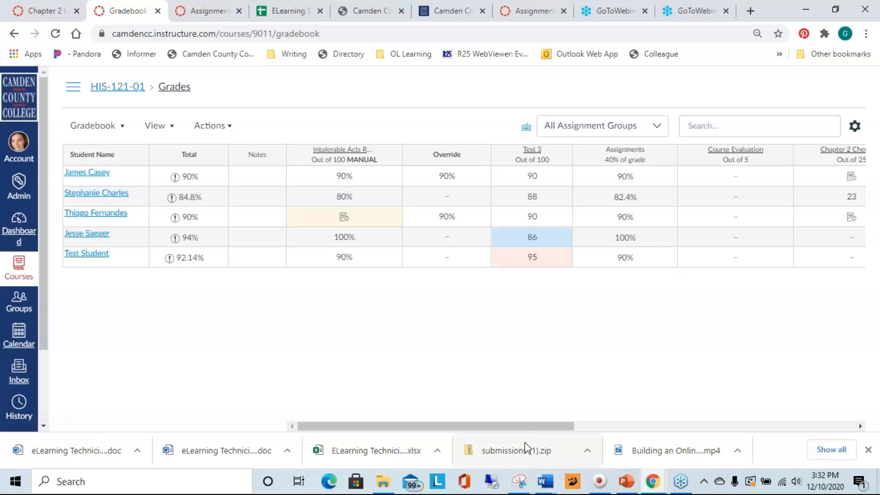
Enter a grade of 25 for the fourth-listed student on the Chapter 2 Checkpoint Quiz
{"action": "left_click_drag", "start_coordinate": [574, 426], "coordinate": [704, 430]}
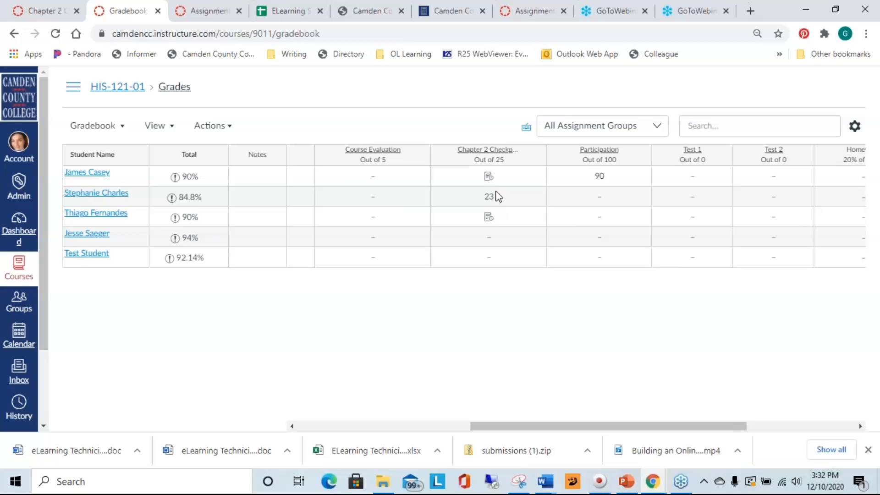
{"action": "left_click_drag", "start_coordinate": [660, 429], "coordinate": [715, 422]}
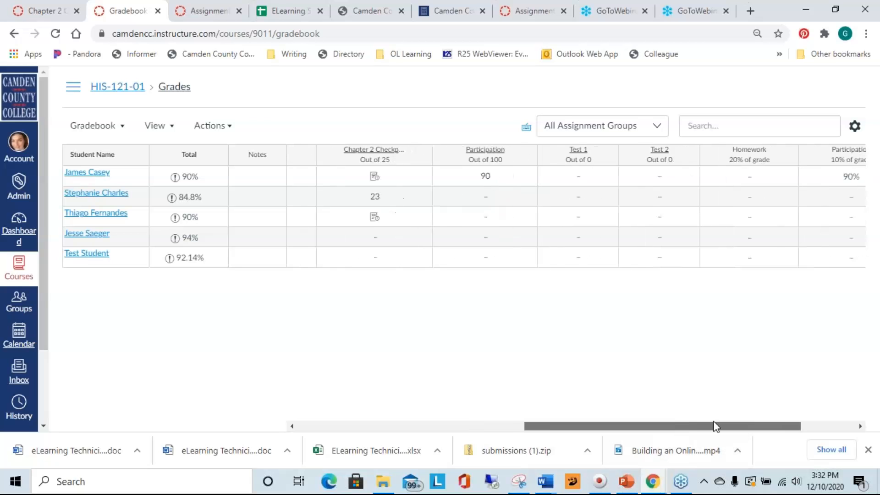
{"action": "left_click", "coordinate": [379, 240]}
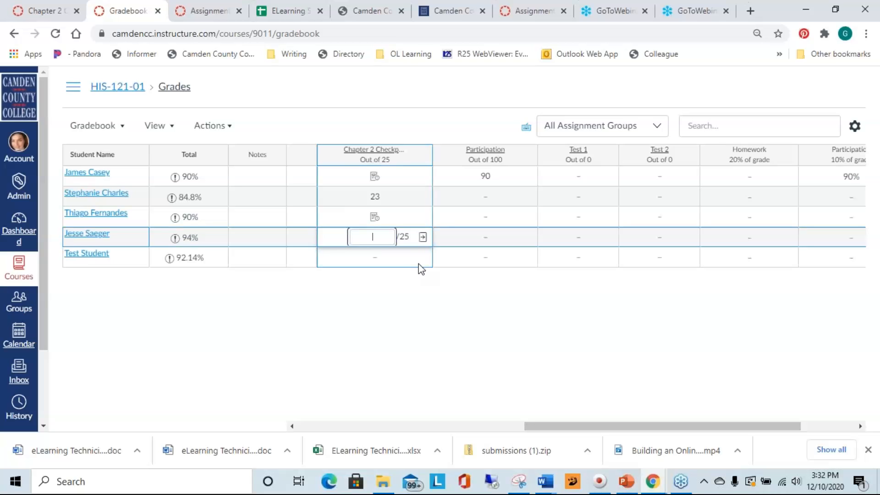
{"action": "type", "text": "25"}
{"action": "left_click", "coordinate": [419, 302]}
Open the second-listed student's Chapter 2 Checkpoint Quiz submission details and review the grade, status and comment options
{"action": "left_click_drag", "start_coordinate": [654, 428], "coordinate": [623, 434]}
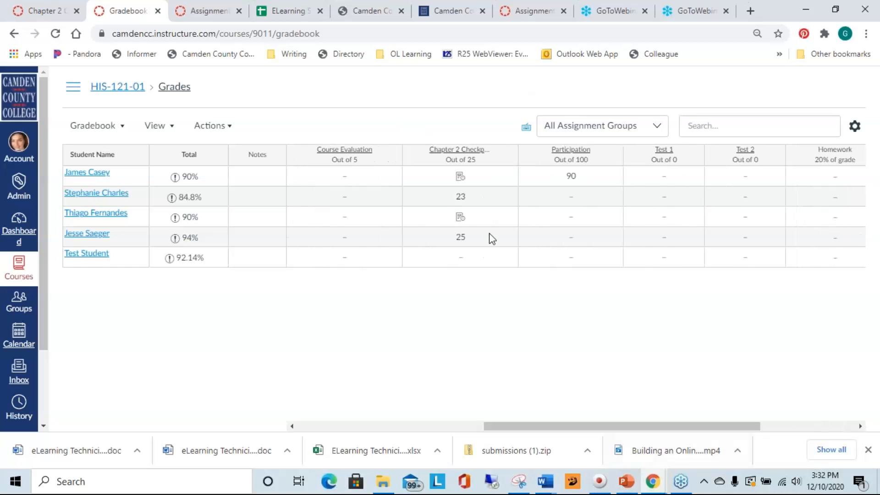
{"action": "left_click", "coordinate": [475, 239]}
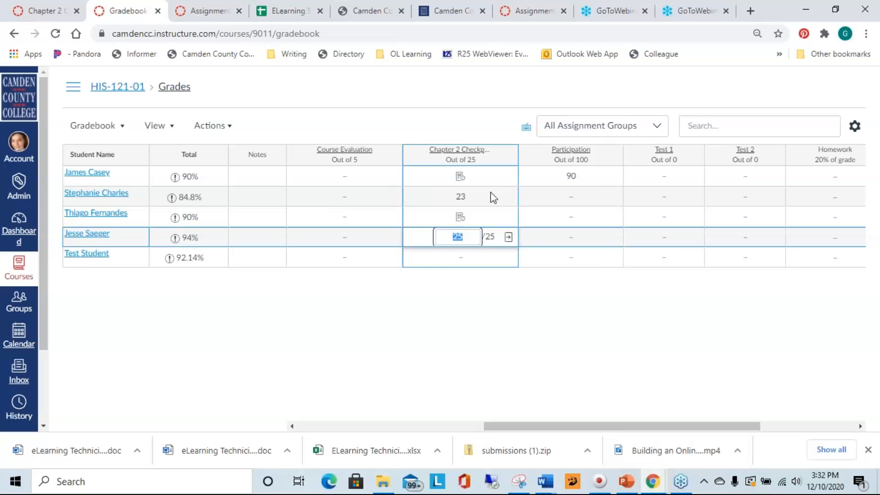
{"action": "left_click", "coordinate": [481, 201]}
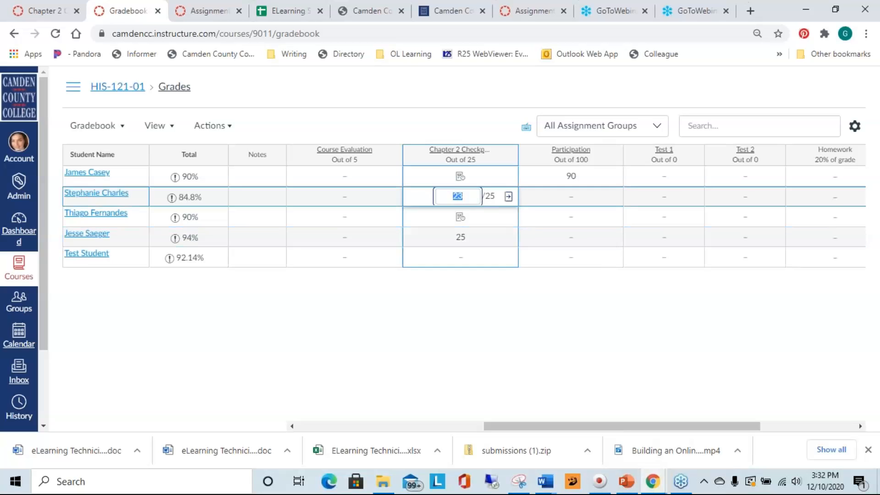
{"action": "left_click", "coordinate": [509, 198]}
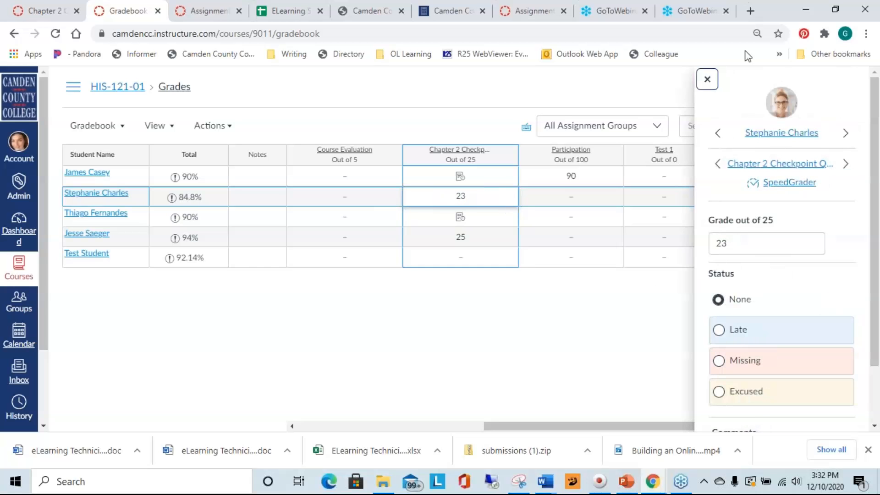
{"action": "scroll", "coordinate": [814, 271], "scroll_direction": "down", "scroll_amount": 1}
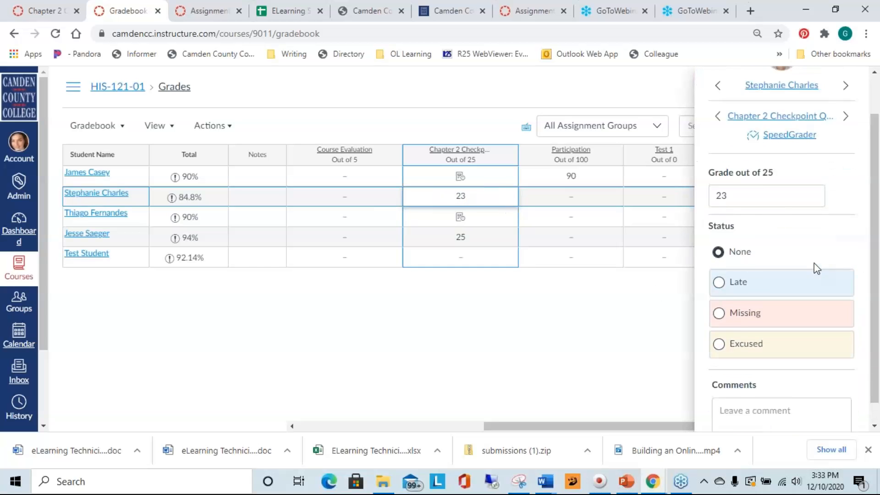
{"action": "scroll", "coordinate": [815, 268], "scroll_direction": "up", "scroll_amount": 1}
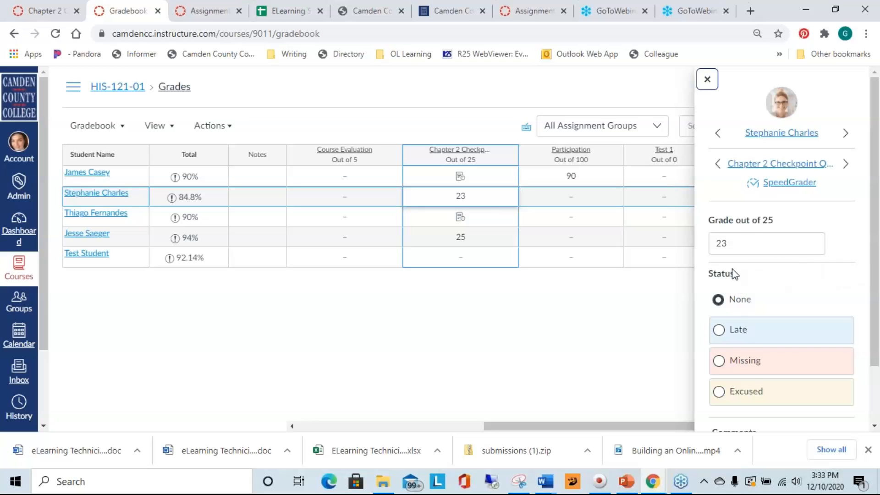
{"action": "scroll", "coordinate": [792, 260], "scroll_direction": "down", "scroll_amount": 1}
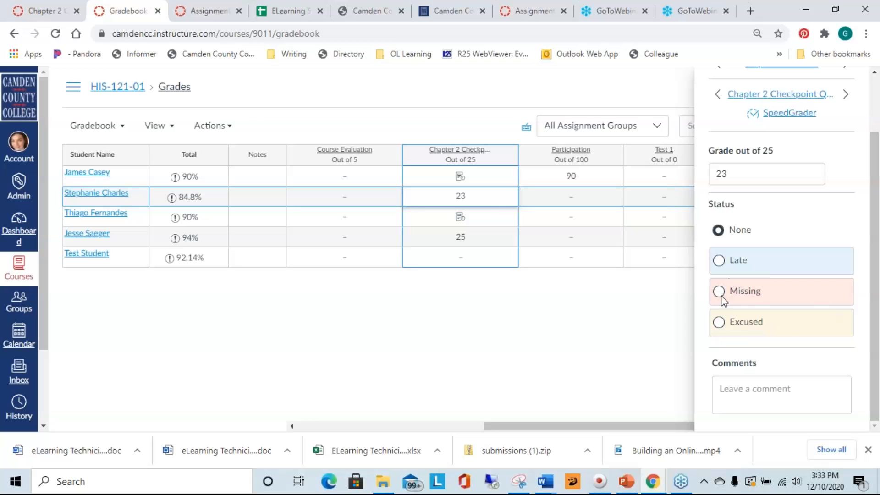
Mark the second-listed student's Chapter 2 Checkpoint Quiz submission as Late by 1 day, review the details and close them
{"action": "left_click", "coordinate": [719, 260]}
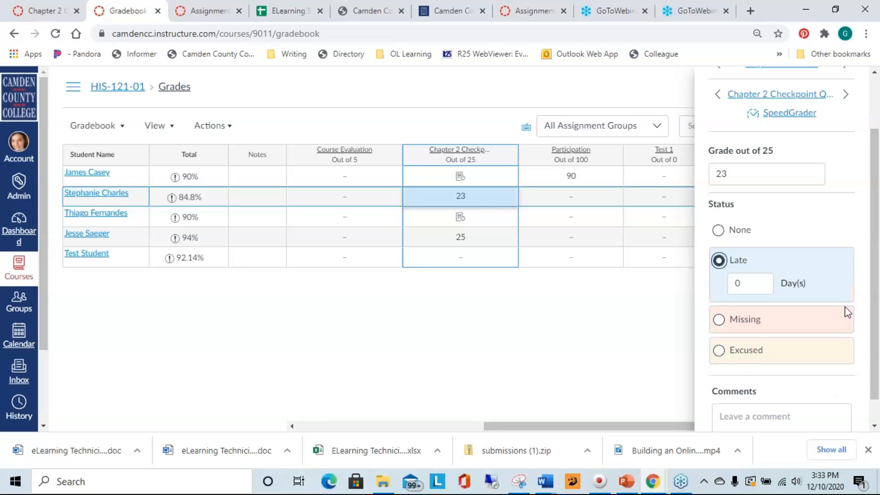
{"action": "left_click", "coordinate": [759, 283]}
{"action": "type", "text": "1"}
{"action": "left_click", "coordinate": [788, 226]}
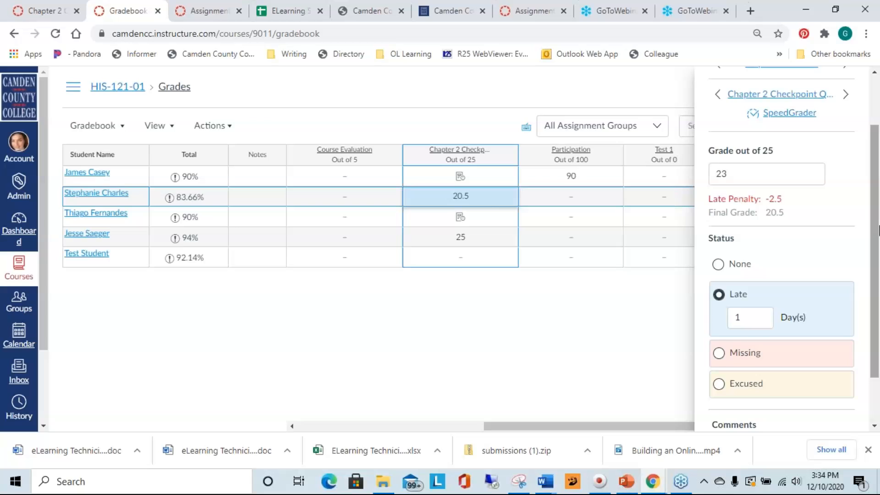
{"action": "scroll", "coordinate": [878, 232], "scroll_direction": "down", "scroll_amount": 1}
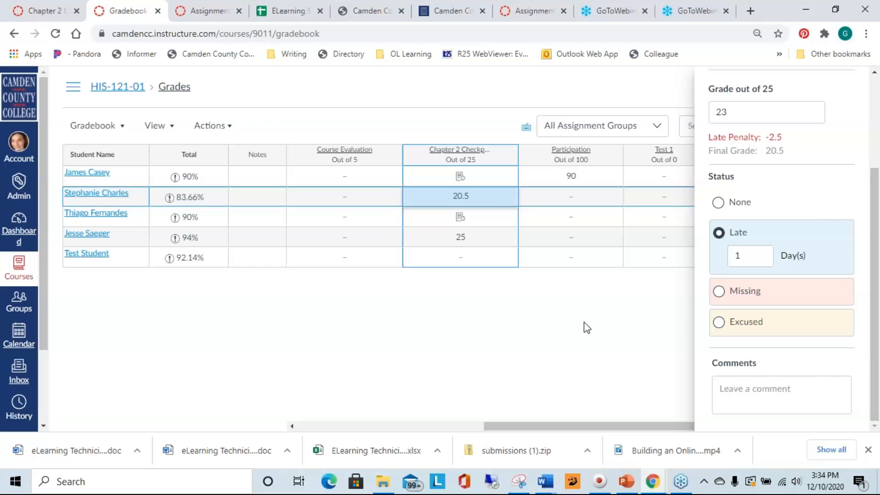
{"action": "left_click_drag", "start_coordinate": [875, 328], "coordinate": [875, 365]}
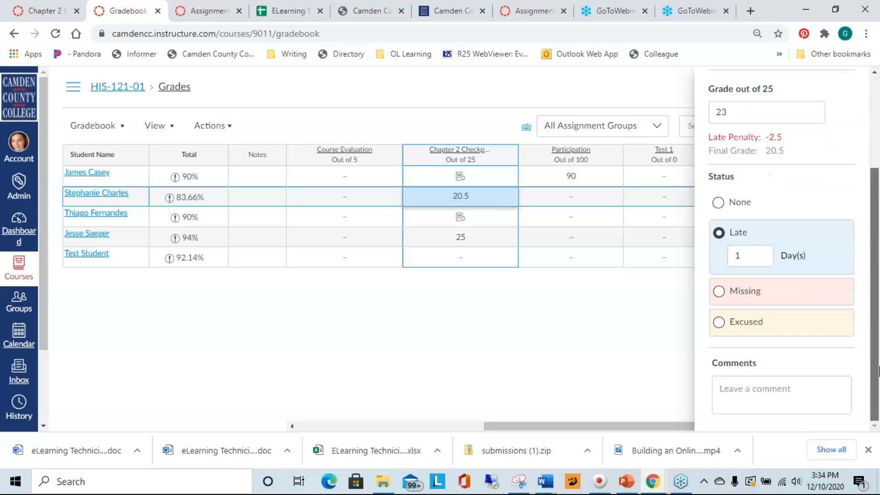
{"action": "left_click", "coordinate": [549, 339]}
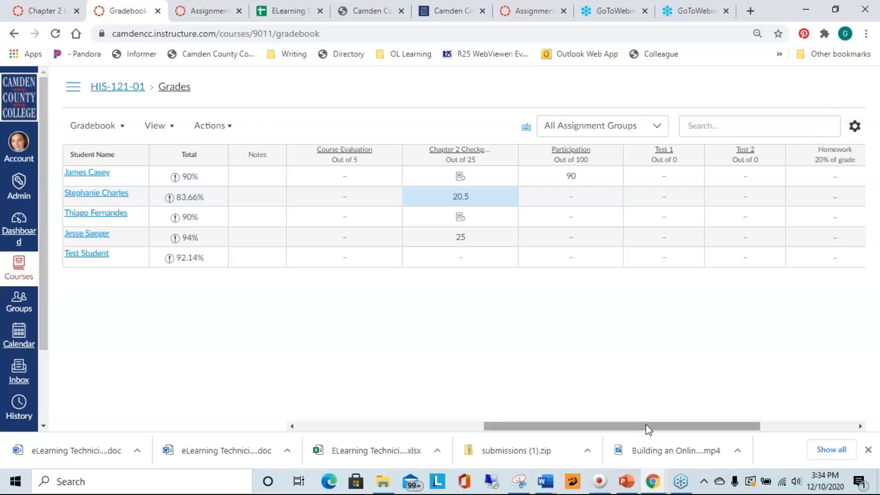
Review the late policy settings of the gradebook and close them without changes
{"action": "left_click_drag", "start_coordinate": [648, 426], "coordinate": [759, 431]}
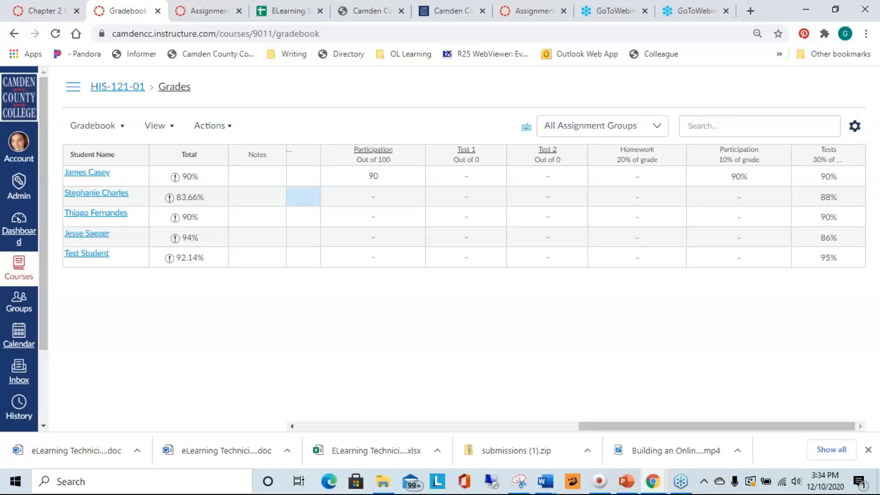
{"action": "left_click", "coordinate": [855, 128]}
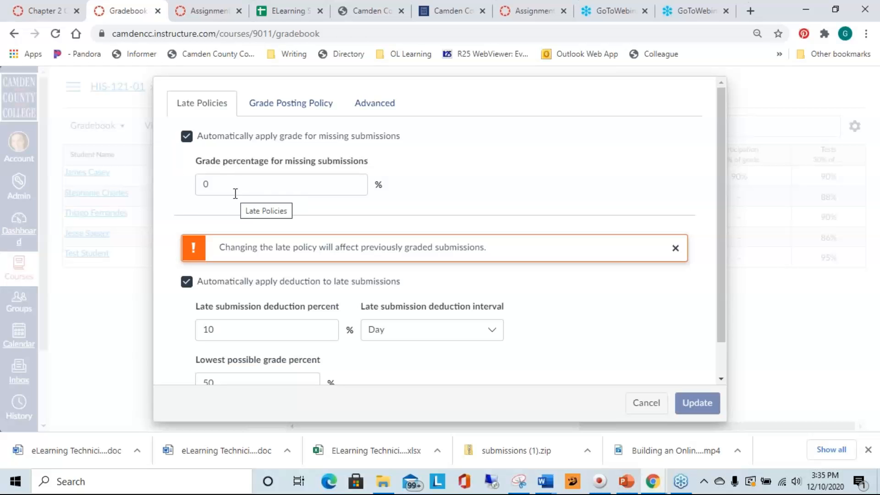
{"action": "left_click", "coordinate": [654, 408]}
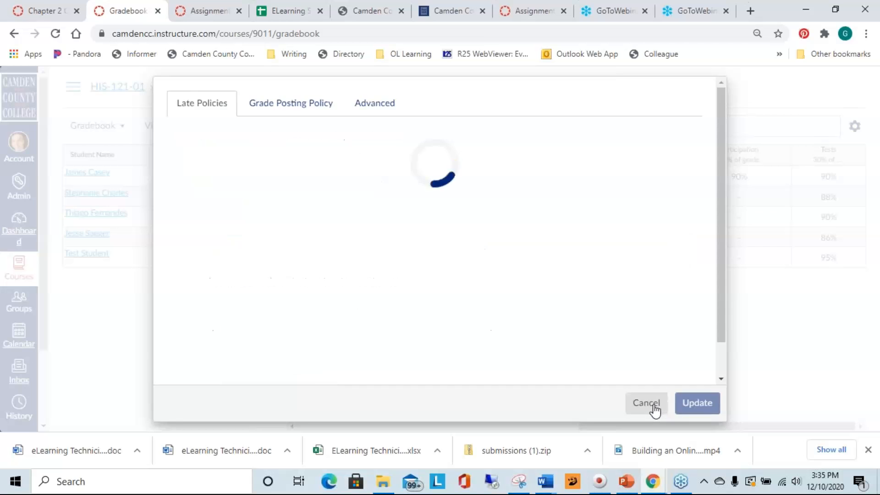
Enter a grade of 0 for the test student on the Chapter 2 Checkpoint Quiz
{"action": "left_click_drag", "start_coordinate": [727, 428], "coordinate": [596, 426]}
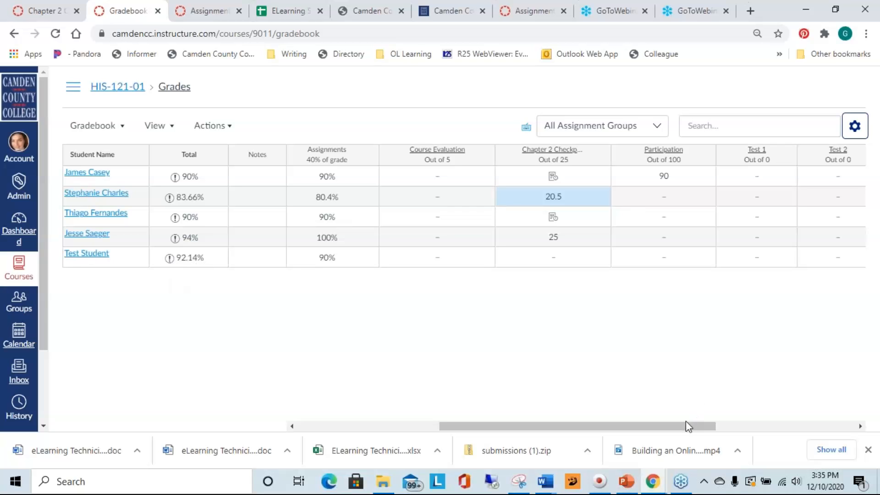
{"action": "left_click", "coordinate": [560, 259]}
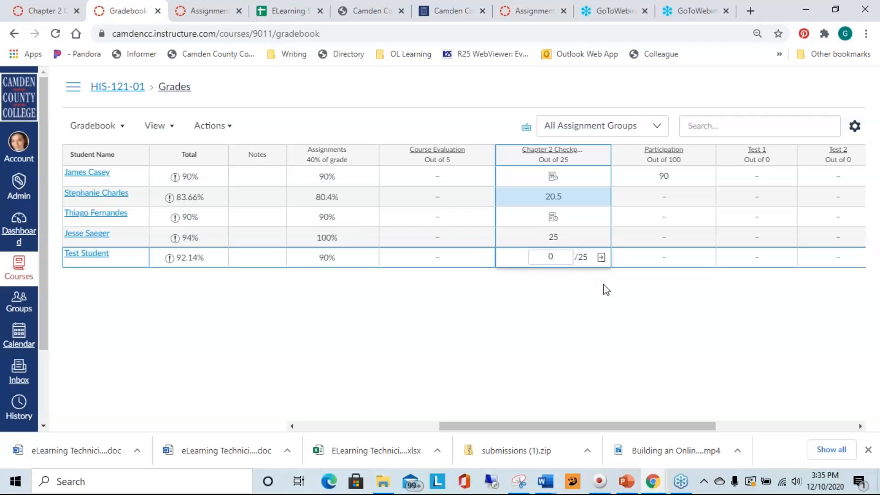
{"action": "left_click", "coordinate": [617, 298]}
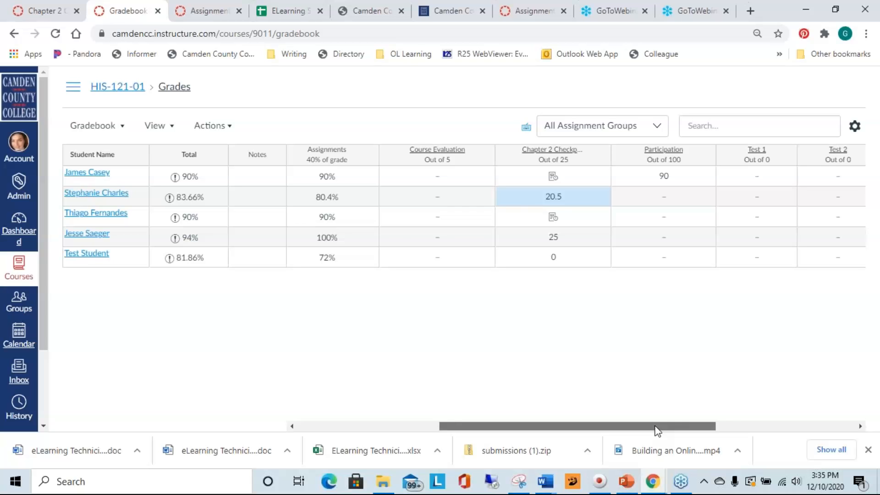
Examine the gradebook's late policies for missing submissions, late deduction percent, deduction interval choices and lowest possible grade
{"action": "left_click_drag", "start_coordinate": [665, 424], "coordinate": [676, 425]}
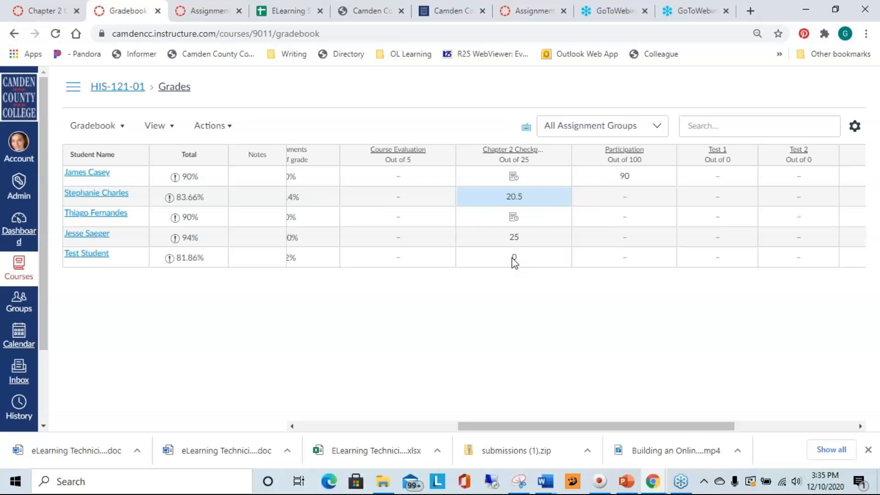
{"action": "left_click_drag", "start_coordinate": [688, 431], "coordinate": [810, 431]}
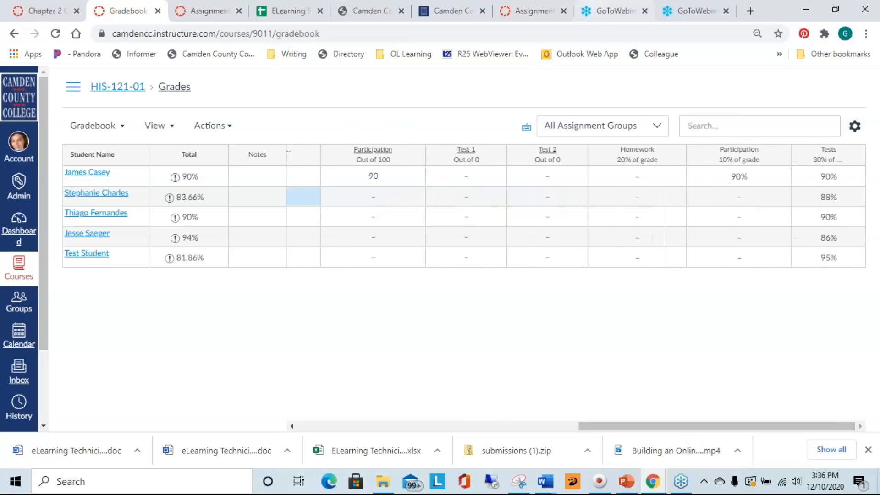
{"action": "left_click", "coordinate": [854, 127]}
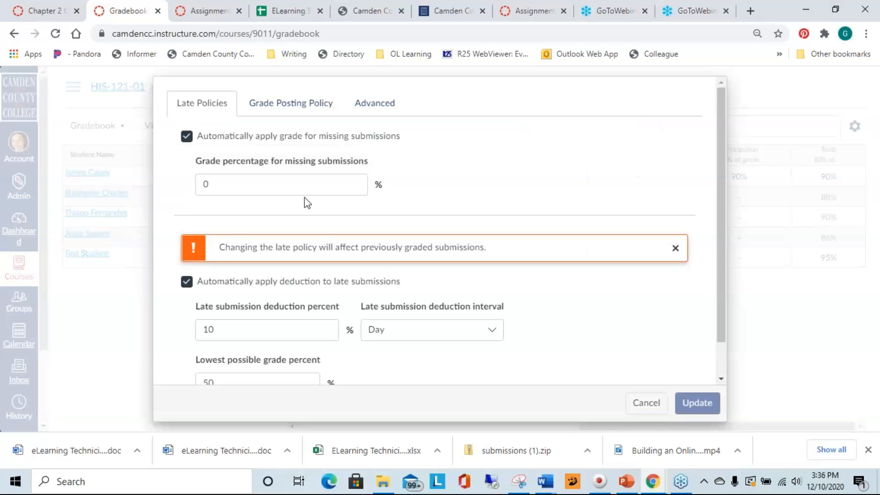
{"action": "left_click", "coordinate": [242, 184]}
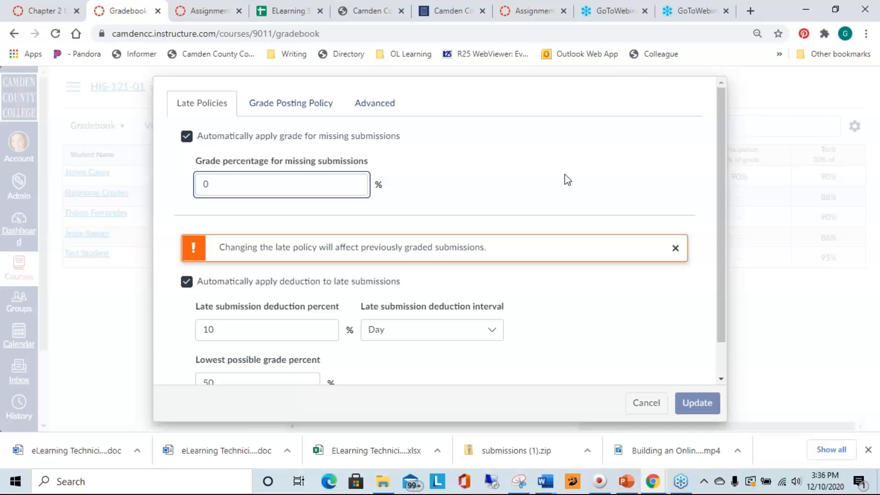
{"action": "left_click_drag", "start_coordinate": [722, 113], "coordinate": [728, 161]}
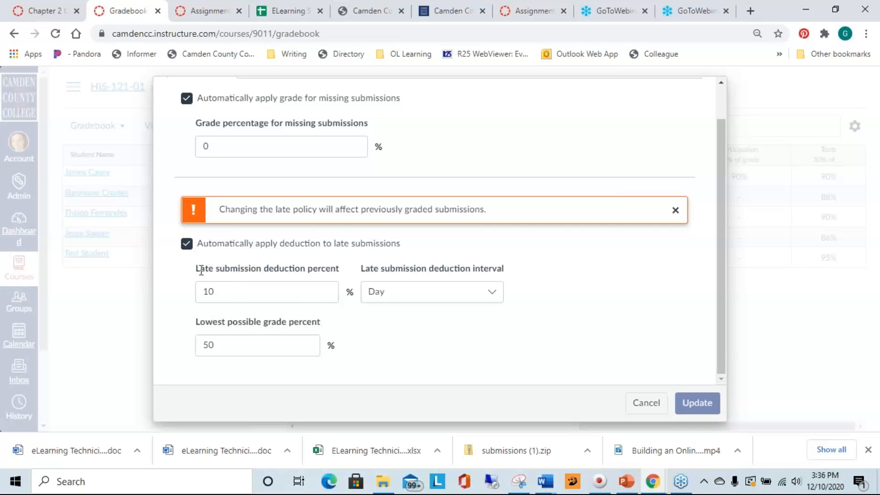
{"action": "left_click", "coordinate": [247, 288]}
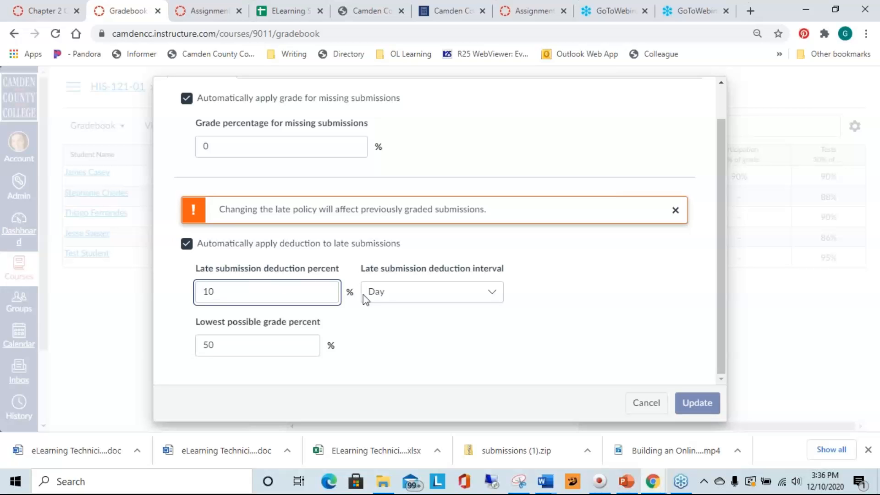
{"action": "left_click", "coordinate": [395, 294]}
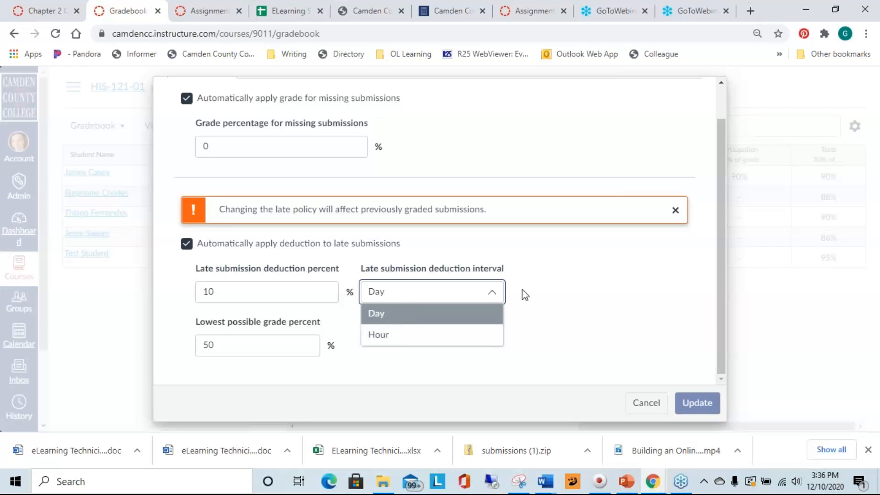
{"action": "left_click", "coordinate": [613, 293]}
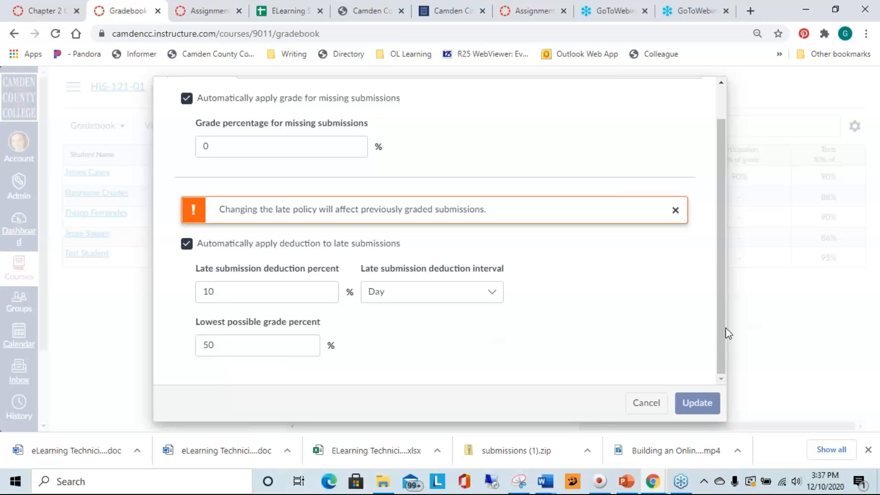
{"action": "left_click_drag", "start_coordinate": [717, 330], "coordinate": [717, 285]}
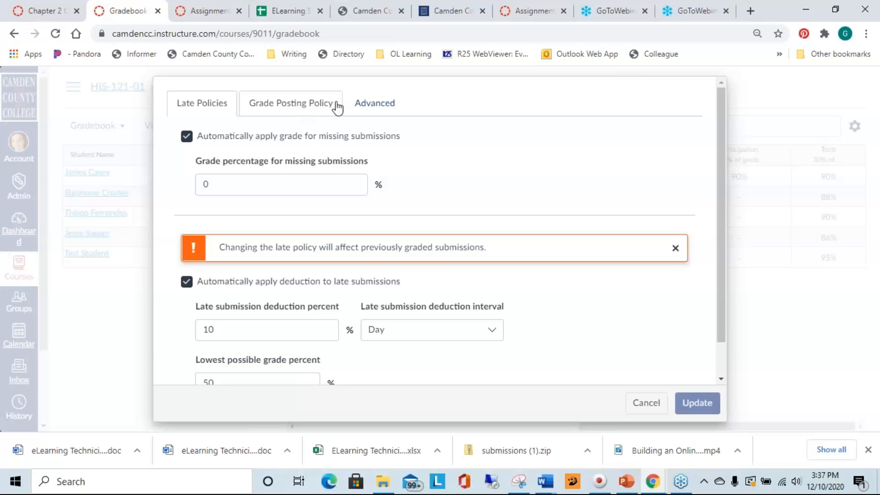
Review the grade posting policy, then switch the final grade override option off and back on
{"action": "left_click", "coordinate": [288, 98]}
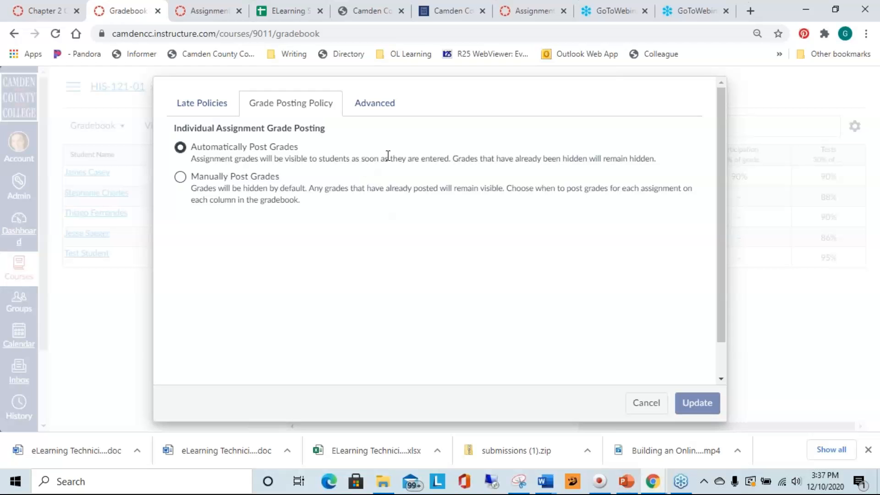
{"action": "left_click", "coordinate": [375, 104]}
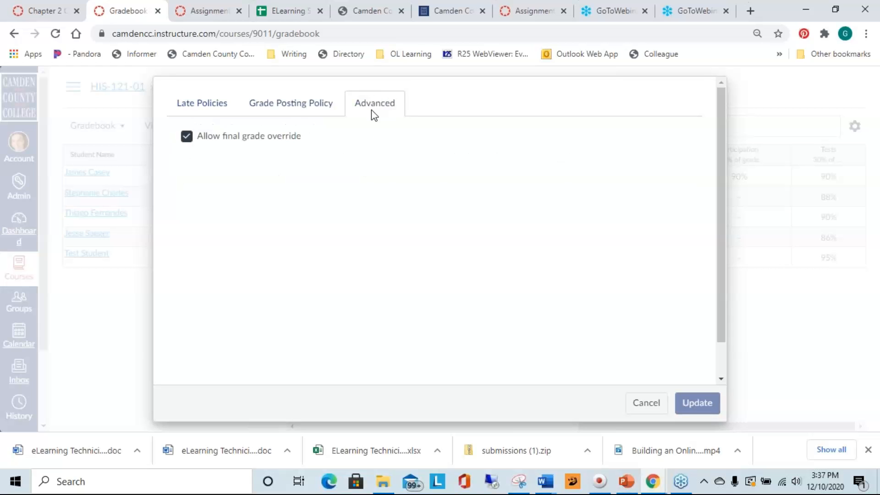
{"action": "left_click", "coordinate": [189, 140]}
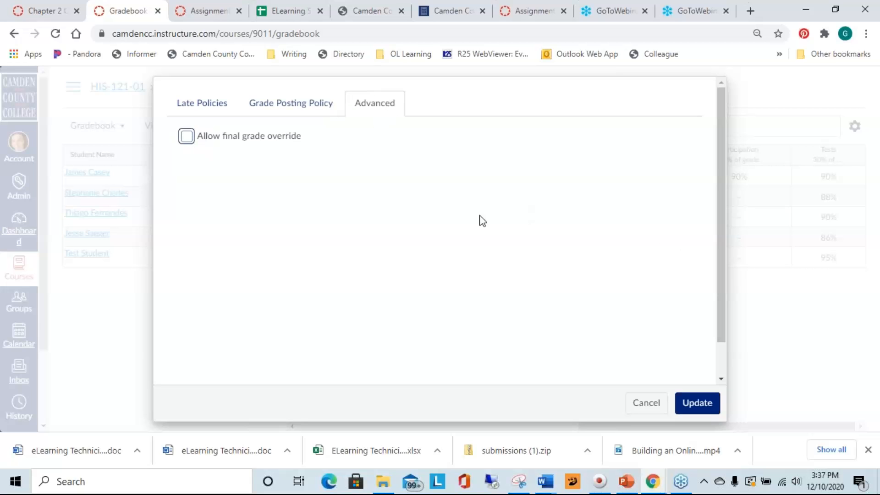
{"action": "left_click", "coordinate": [186, 137]}
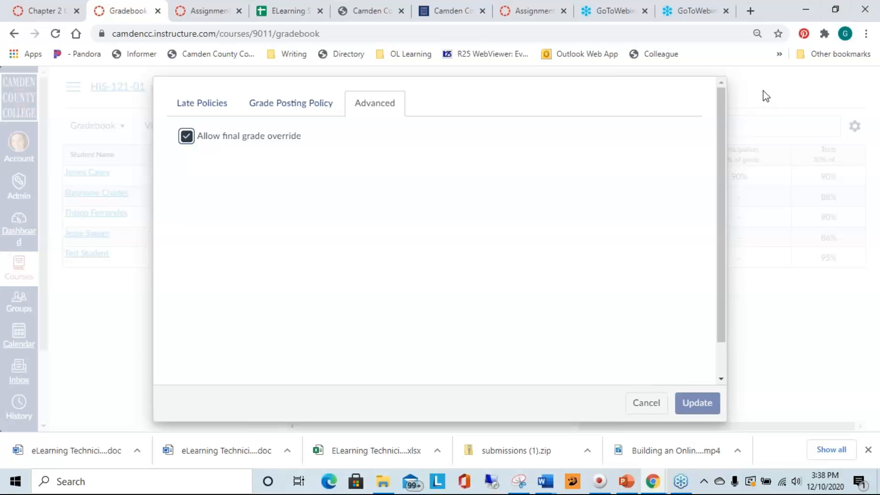
Close the gradebook settings and examine the Override column alongside the first assignment columns
{"action": "left_click_drag", "start_coordinate": [632, 426], "coordinate": [351, 428]}
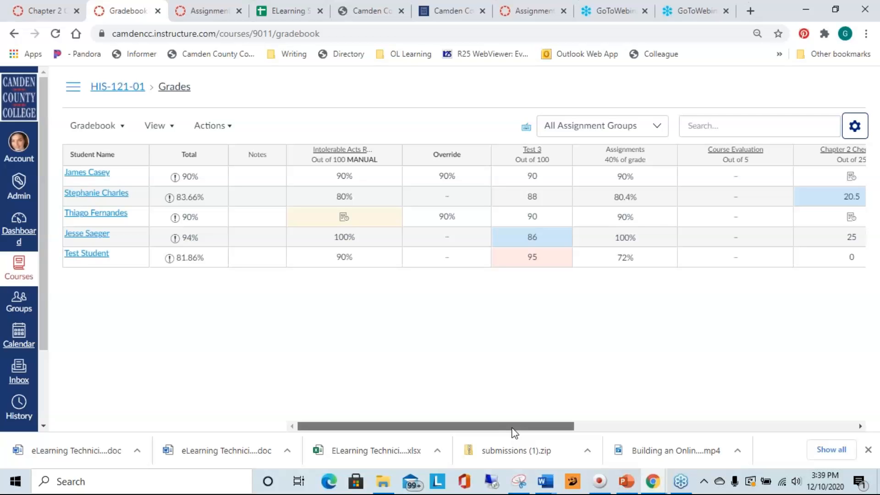
{"action": "left_click_drag", "start_coordinate": [500, 430], "coordinate": [500, 430]}
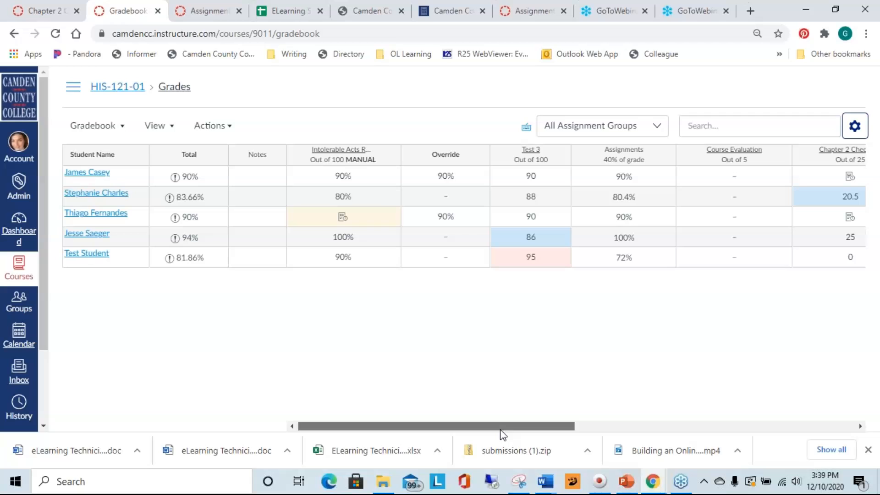
{"action": "left_click_drag", "start_coordinate": [500, 429], "coordinate": [476, 429]}
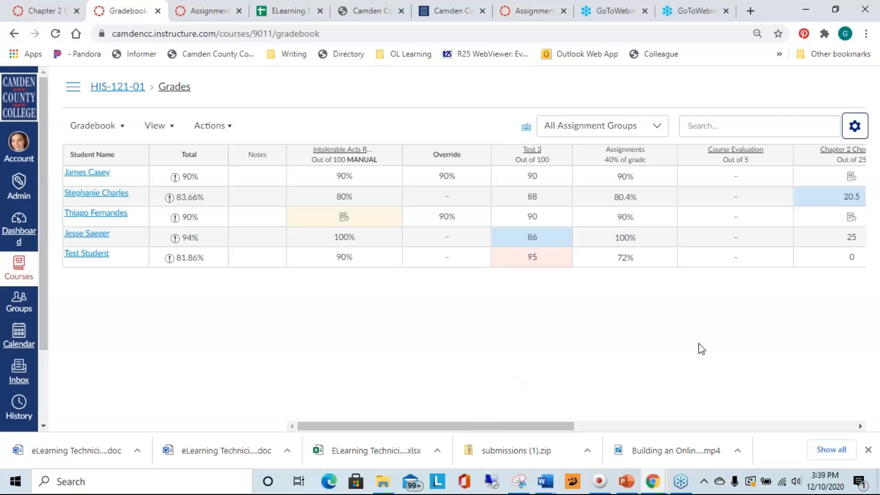
{"action": "left_click", "coordinate": [870, 42]}
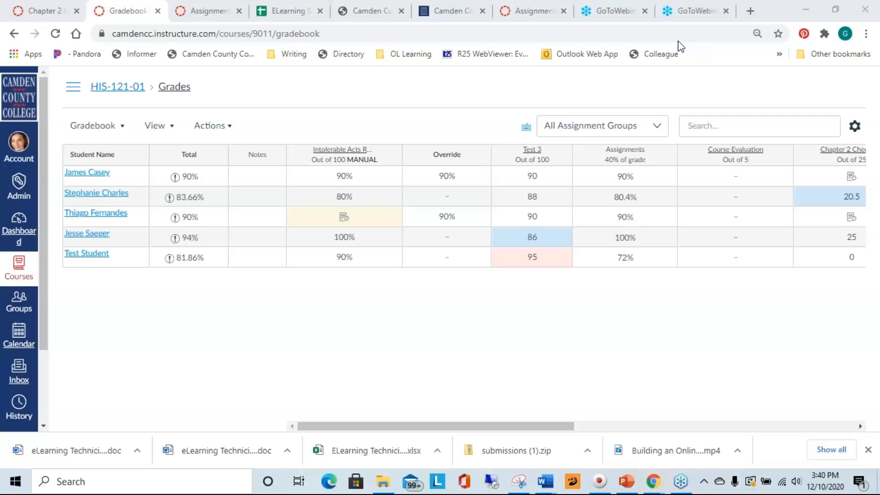
Show the course navigation and check the warning on the first-listed student's total against the assignment group columns
{"action": "left_click", "coordinate": [77, 88]}
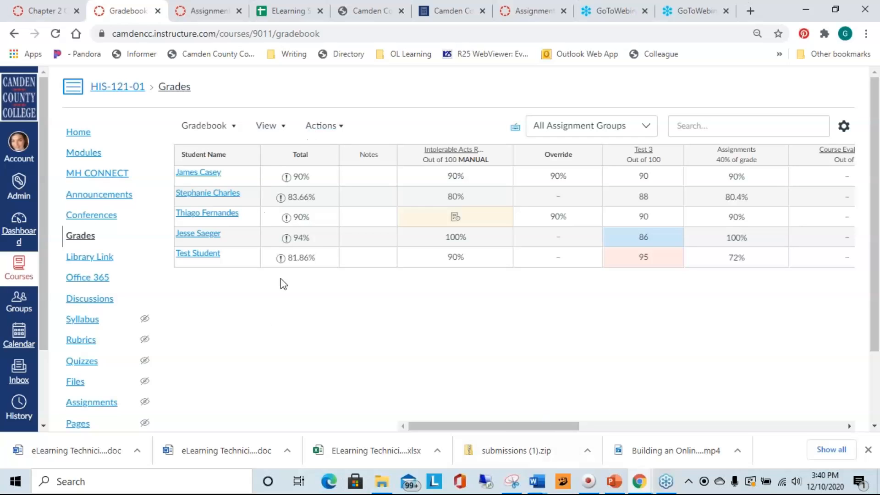
{"action": "left_click_drag", "start_coordinate": [512, 444], "coordinate": [515, 424]}
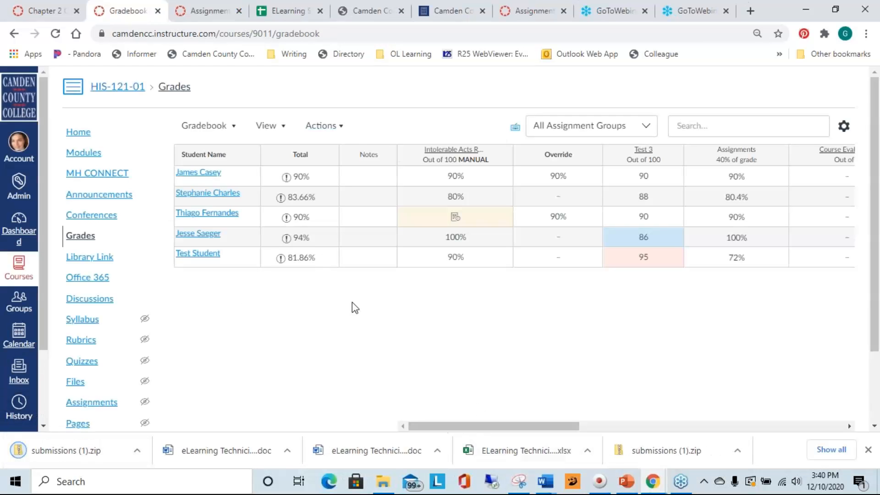
{"action": "left_click_drag", "start_coordinate": [519, 431], "coordinate": [426, 438]}
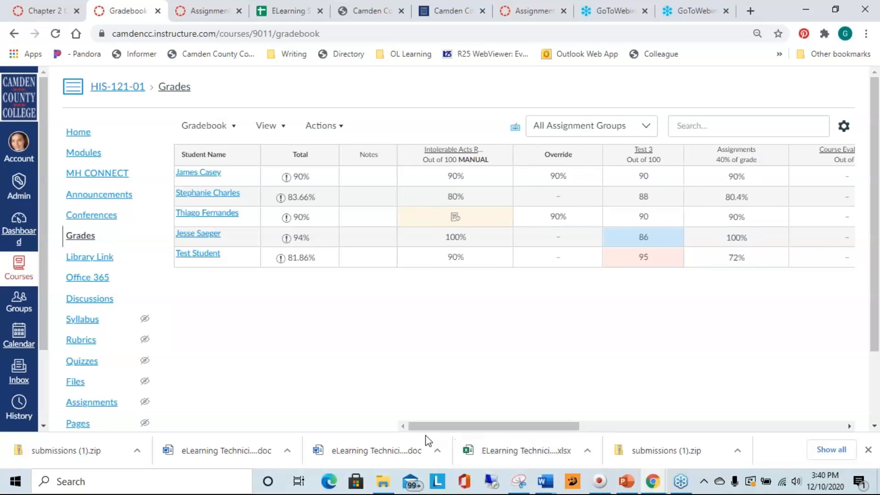
{"action": "left_click", "coordinate": [288, 180]}
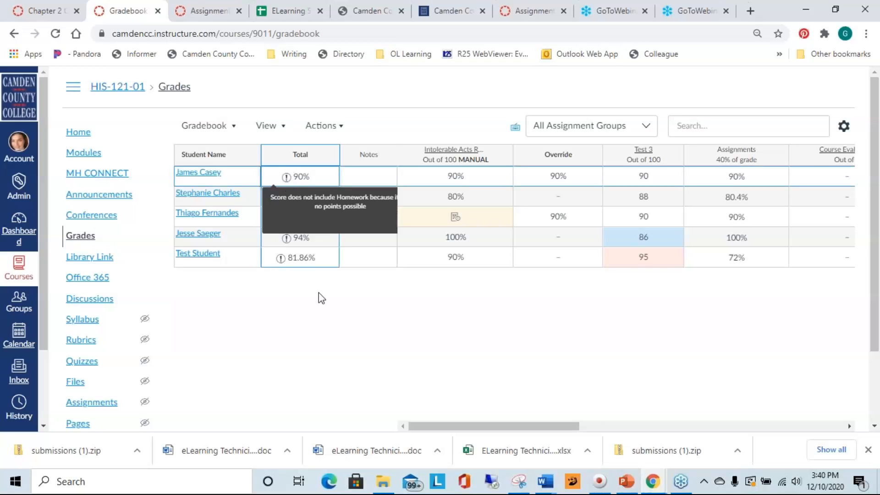
{"action": "left_click", "coordinate": [367, 310]}
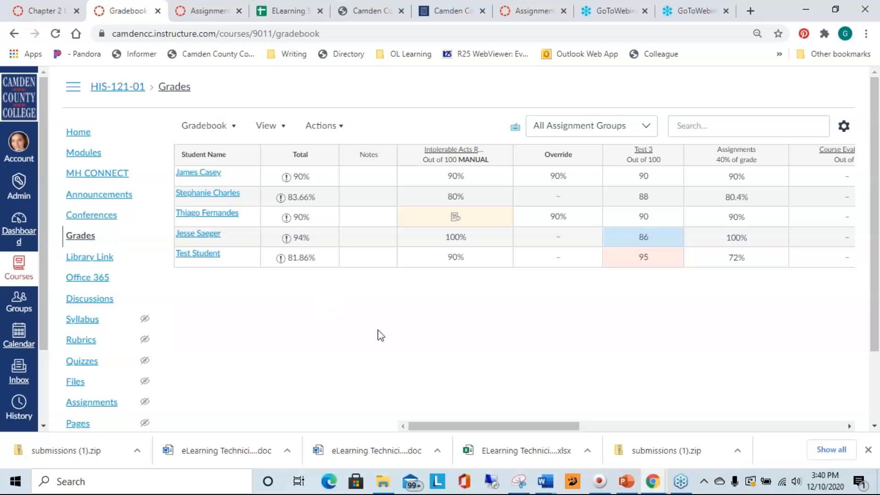
{"action": "left_click_drag", "start_coordinate": [532, 433], "coordinate": [812, 432]}
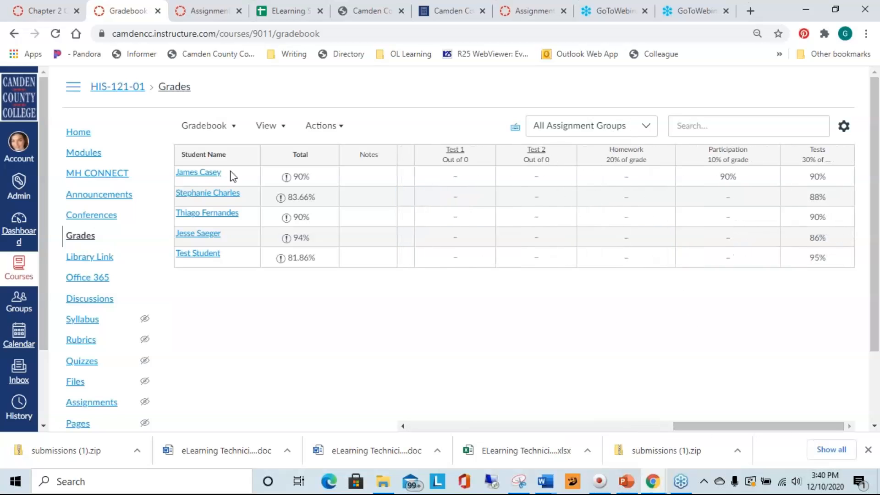
{"action": "left_click", "coordinate": [287, 180]}
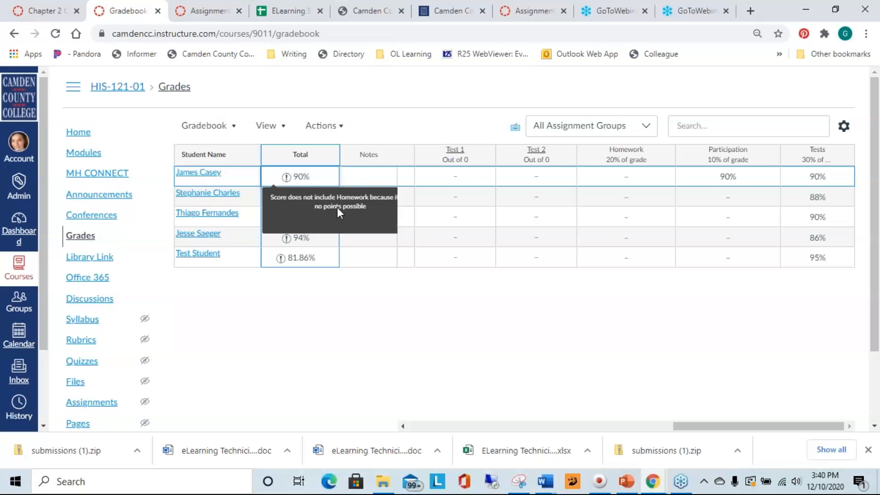
{"action": "left_click", "coordinate": [454, 328]}
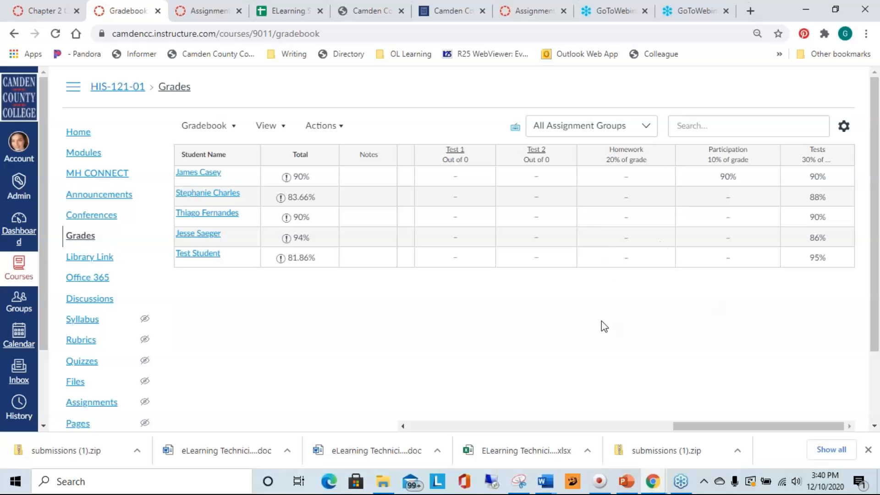
Open the course settings and display the Course Details
{"action": "left_click_drag", "start_coordinate": [765, 425], "coordinate": [475, 438]}
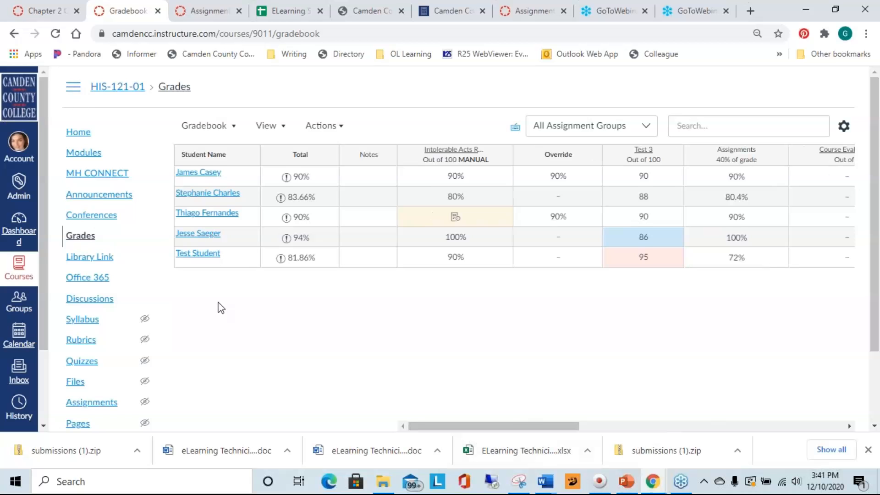
{"action": "scroll", "coordinate": [218, 306], "scroll_direction": "down", "scroll_amount": 2}
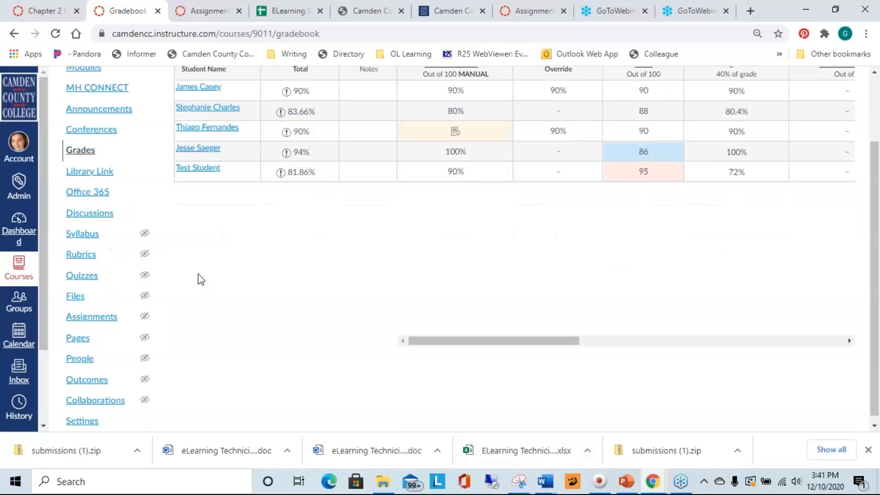
{"action": "left_click", "coordinate": [78, 421]}
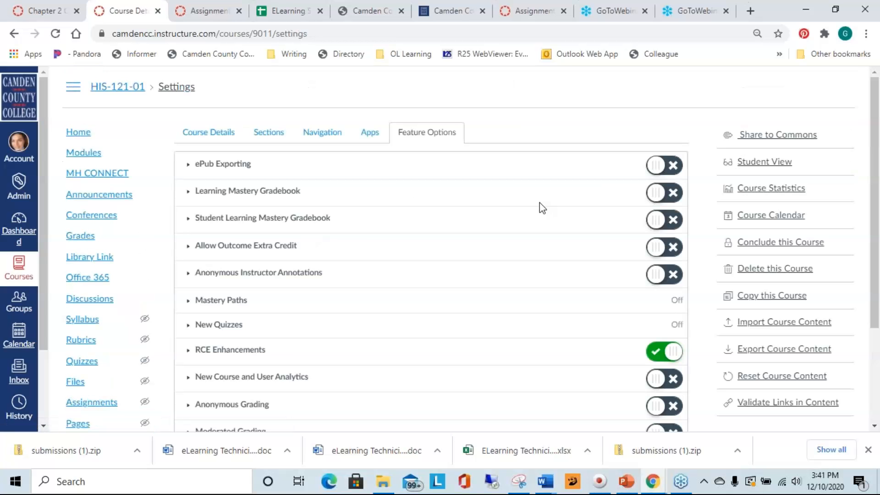
{"action": "left_click", "coordinate": [208, 132]}
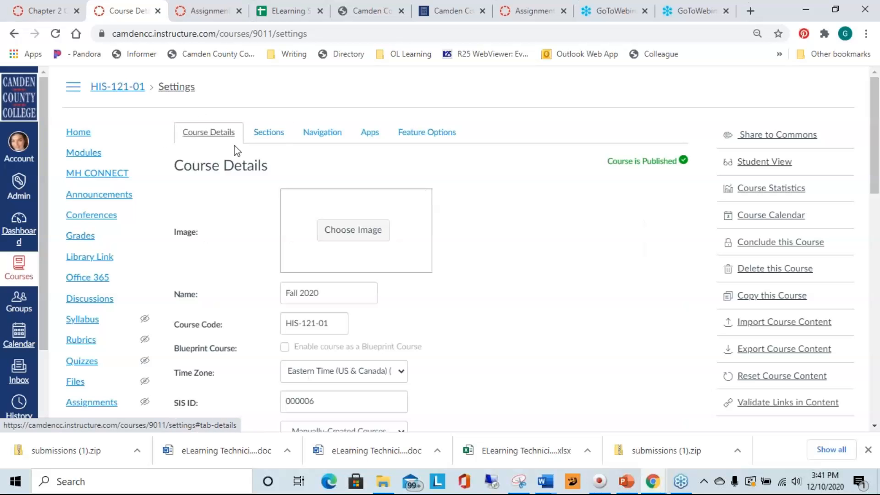
Look through the Course Details options and enable the course grading scheme
{"action": "scroll", "coordinate": [581, 209], "scroll_direction": "down", "scroll_amount": 3}
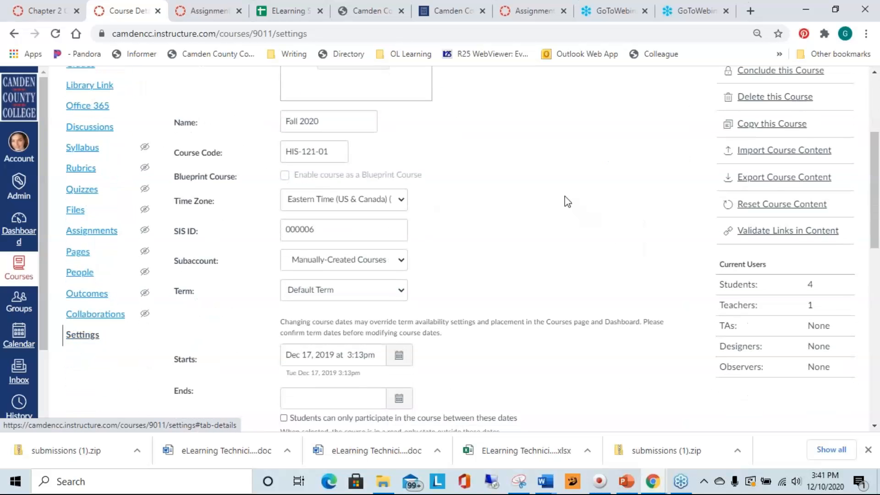
{"action": "scroll", "coordinate": [567, 201], "scroll_direction": "down", "scroll_amount": 3}
{"action": "scroll", "coordinate": [571, 200], "scroll_direction": "down", "scroll_amount": 2}
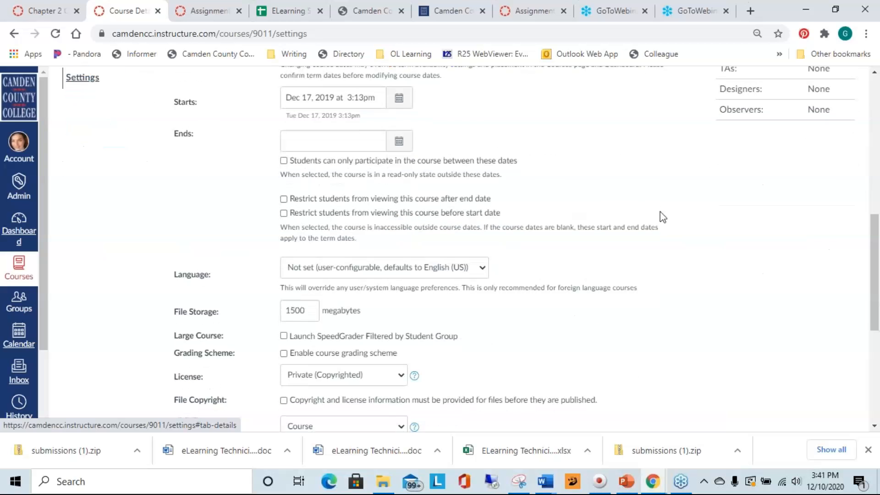
{"action": "scroll", "coordinate": [667, 227], "scroll_direction": "down", "scroll_amount": 3}
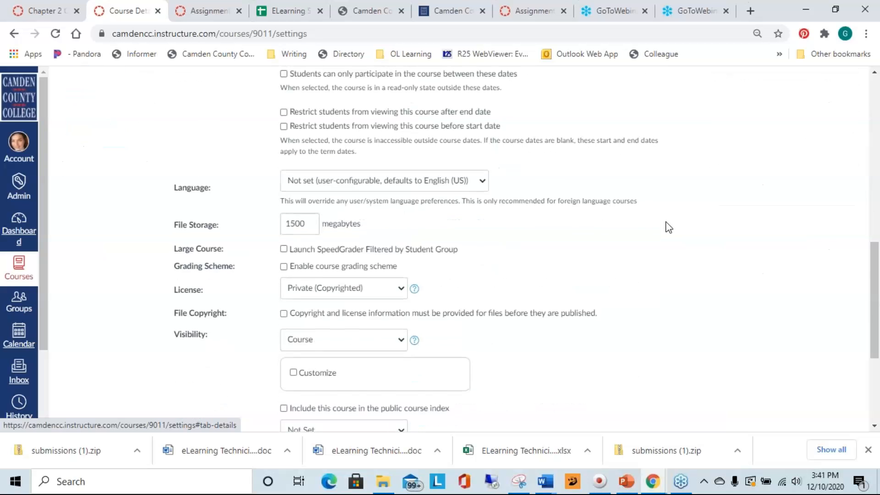
{"action": "scroll", "coordinate": [665, 221], "scroll_direction": "down", "scroll_amount": 2}
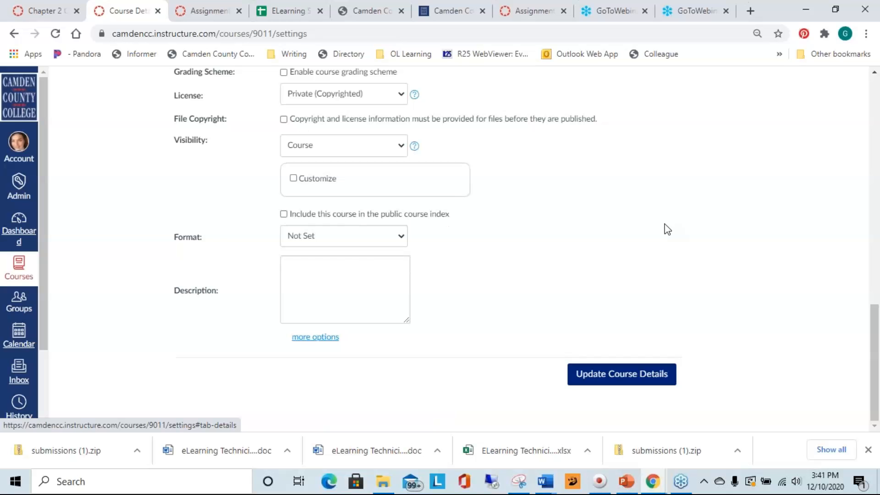
{"action": "scroll", "coordinate": [664, 225], "scroll_direction": "up", "scroll_amount": 3}
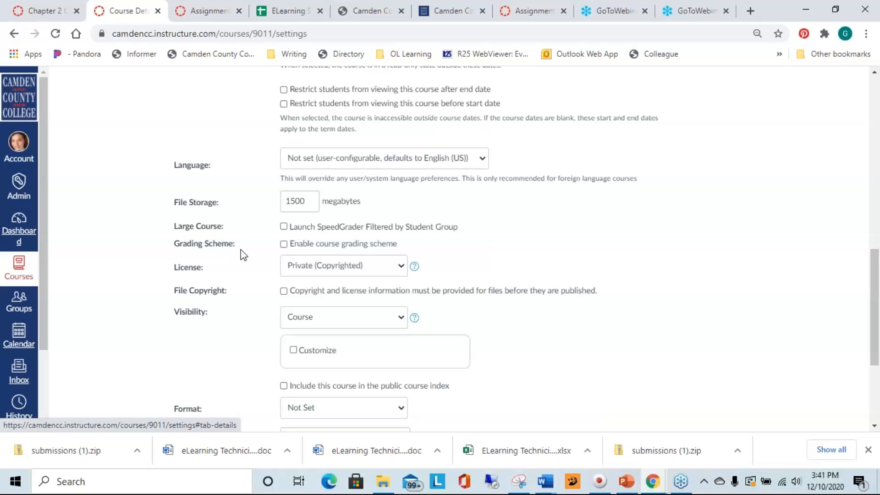
{"action": "left_click", "coordinate": [284, 244]}
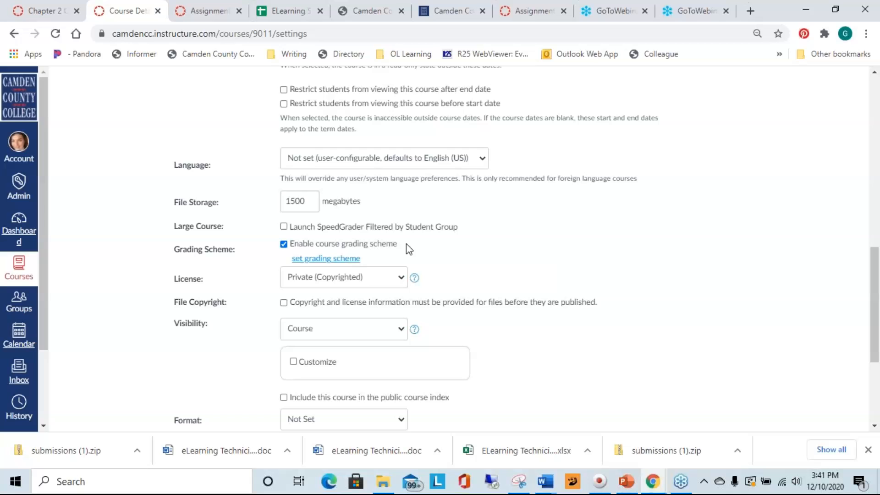
Browse the other available grading schemes and set CCC Standard as the course's grading scheme
{"action": "left_click", "coordinate": [322, 259]}
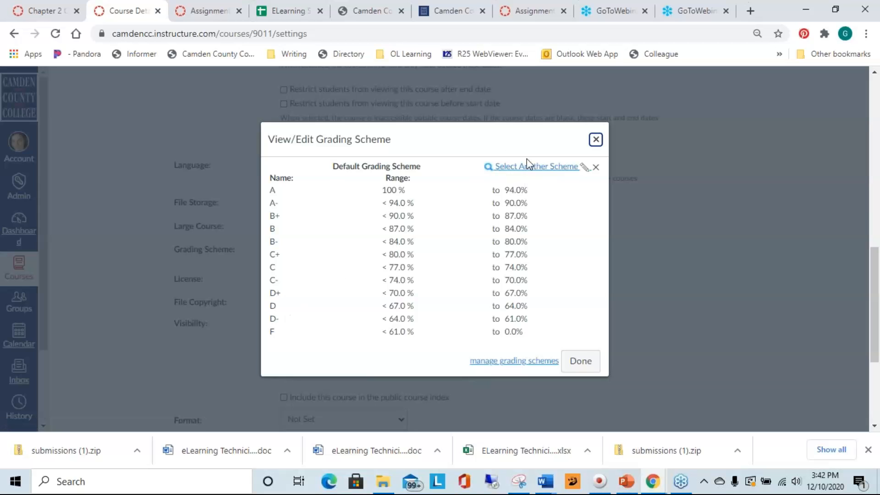
{"action": "left_click", "coordinate": [520, 168]}
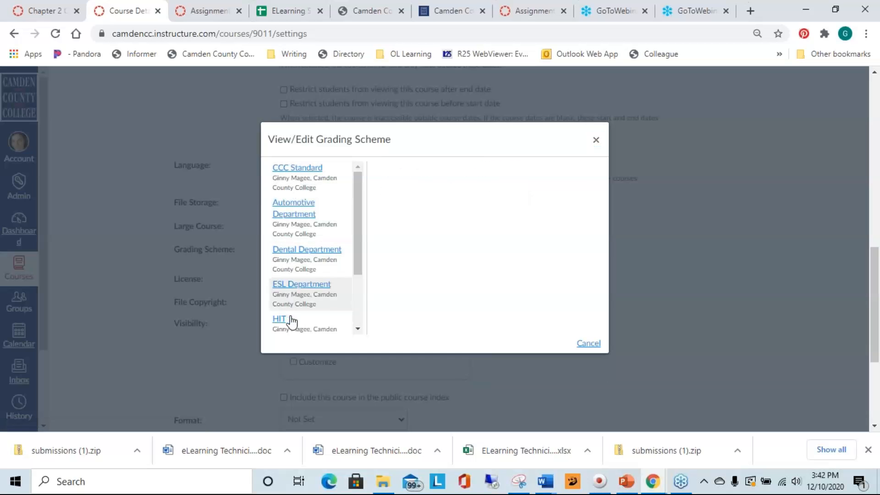
{"action": "mouse_move", "coordinate": [356, 208]}
{"action": "left_mouse_down"}
{"action": "mouse_move", "coordinate": [359, 280]}
{"action": "mouse_move", "coordinate": [347, 199]}
{"action": "left_mouse_up"}
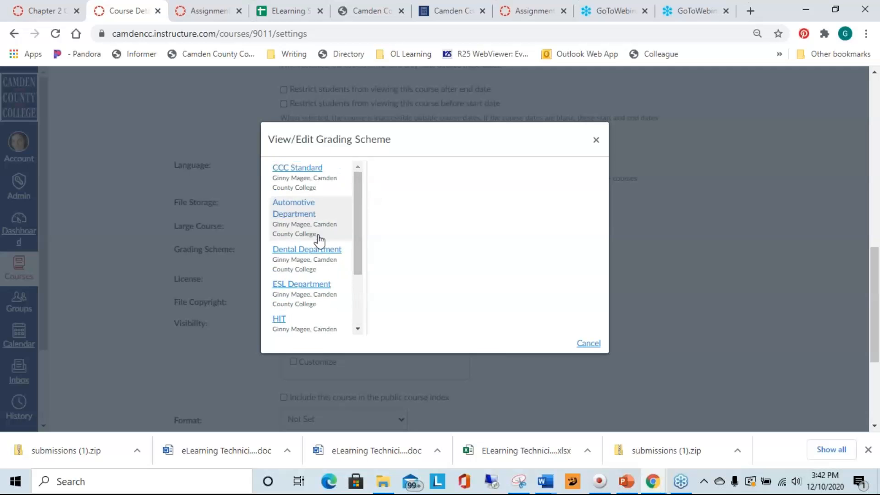
{"action": "left_click_drag", "start_coordinate": [356, 249], "coordinate": [364, 217]}
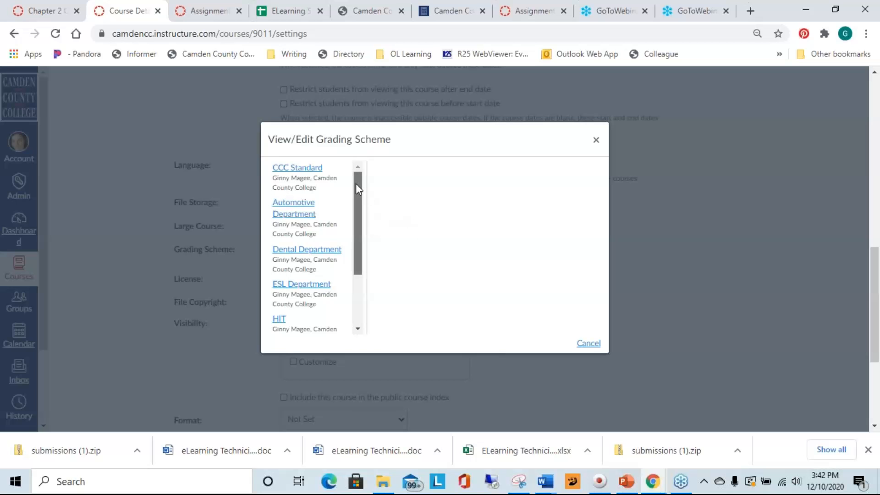
{"action": "mouse_move", "coordinate": [357, 185]}
{"action": "left_mouse_down"}
{"action": "mouse_move", "coordinate": [353, 255]}
{"action": "mouse_move", "coordinate": [363, 216]}
{"action": "mouse_move", "coordinate": [353, 170]}
{"action": "left_mouse_up"}
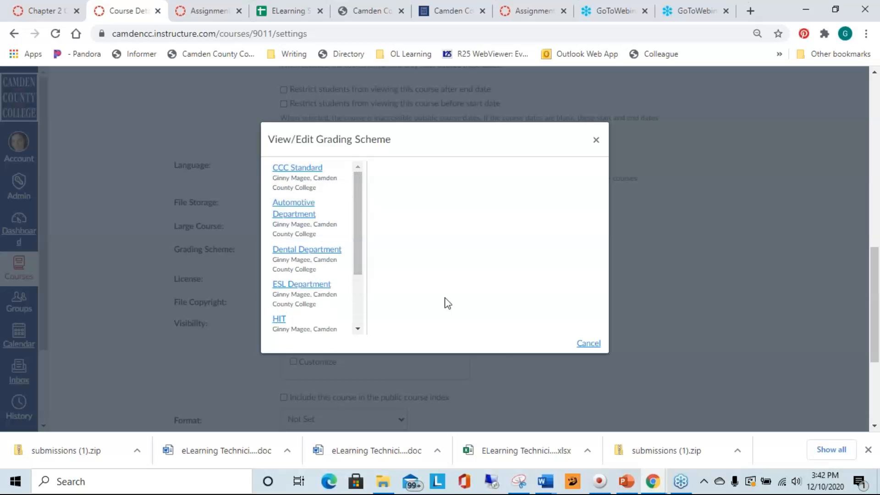
{"action": "left_click", "coordinate": [296, 179]}
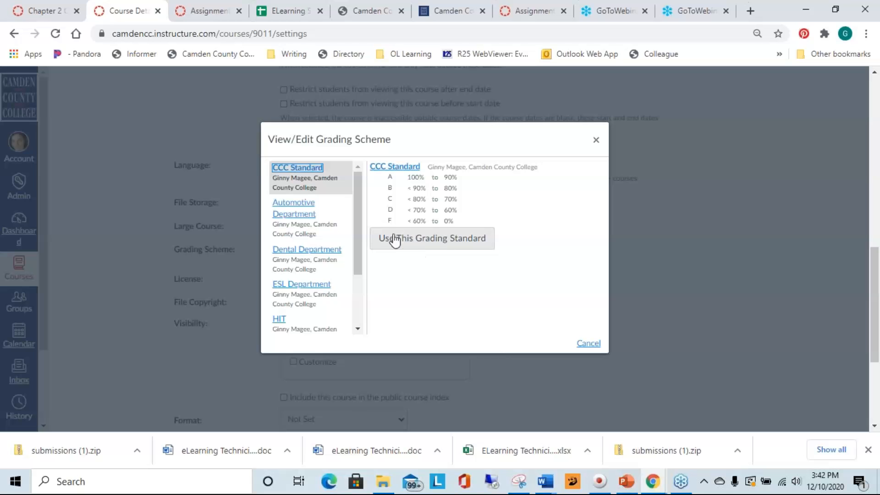
{"action": "left_click", "coordinate": [439, 242]}
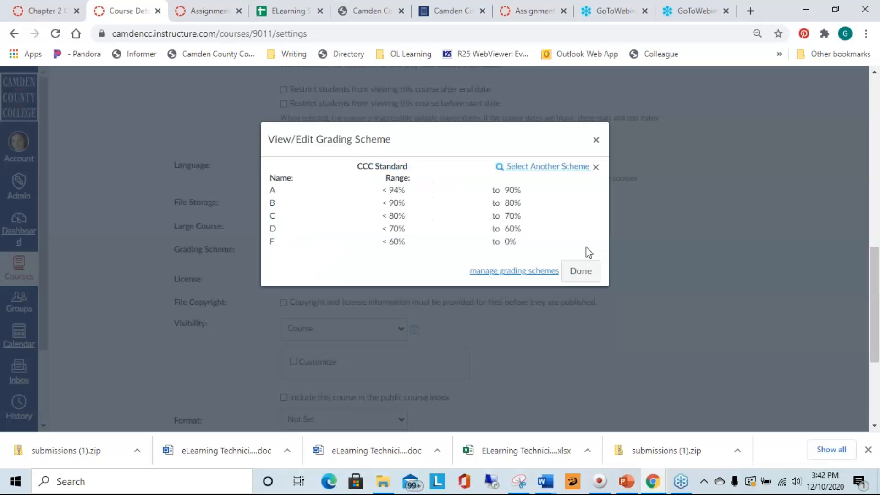
{"action": "left_click", "coordinate": [581, 272]}
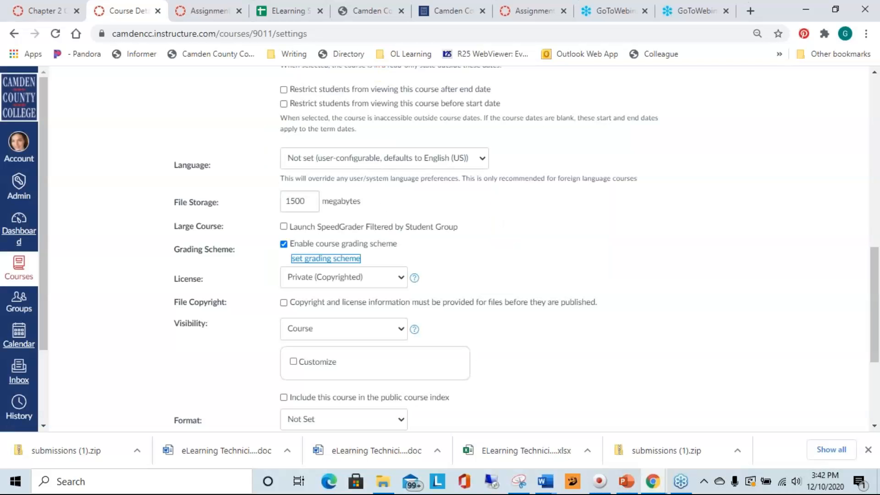
Go back to the course gradebook and review the Total, Override and assignment columns
{"action": "scroll", "coordinate": [598, 309], "scroll_direction": "up", "scroll_amount": 10}
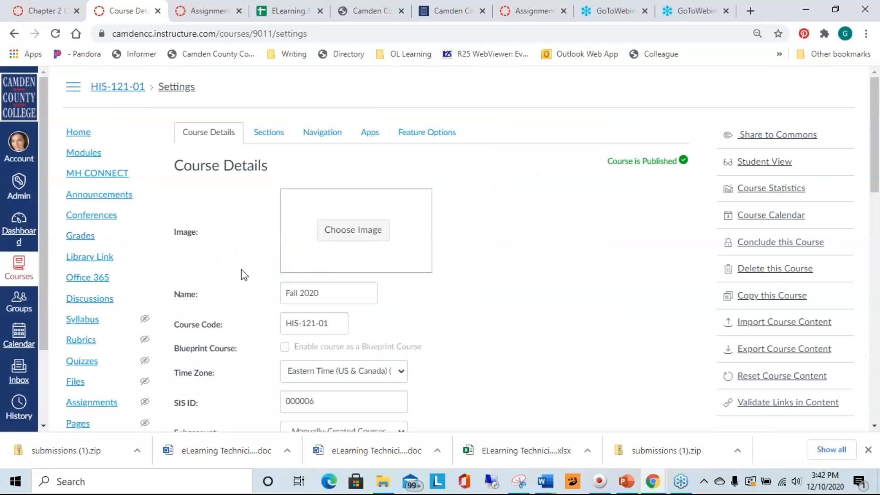
{"action": "left_click", "coordinate": [87, 236]}
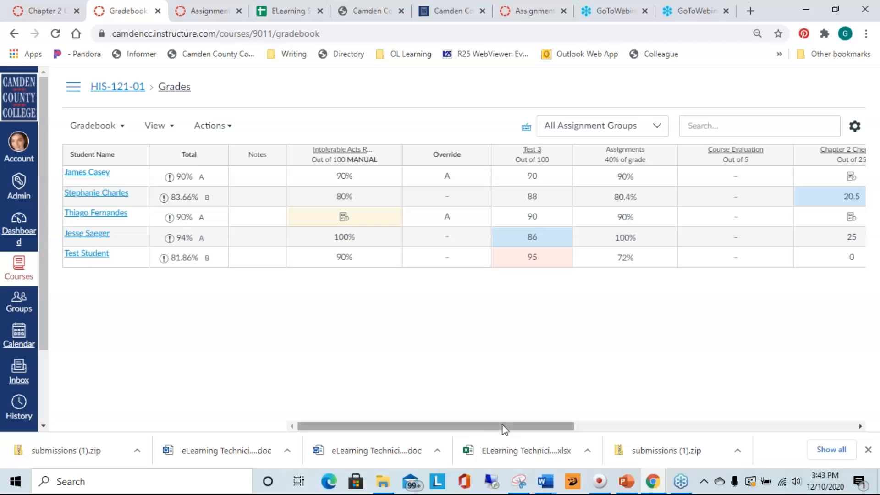
{"action": "mouse_move", "coordinate": [474, 423]}
{"action": "left_mouse_down"}
{"action": "mouse_move", "coordinate": [494, 424]}
{"action": "mouse_move", "coordinate": [460, 425]}
{"action": "left_mouse_up"}
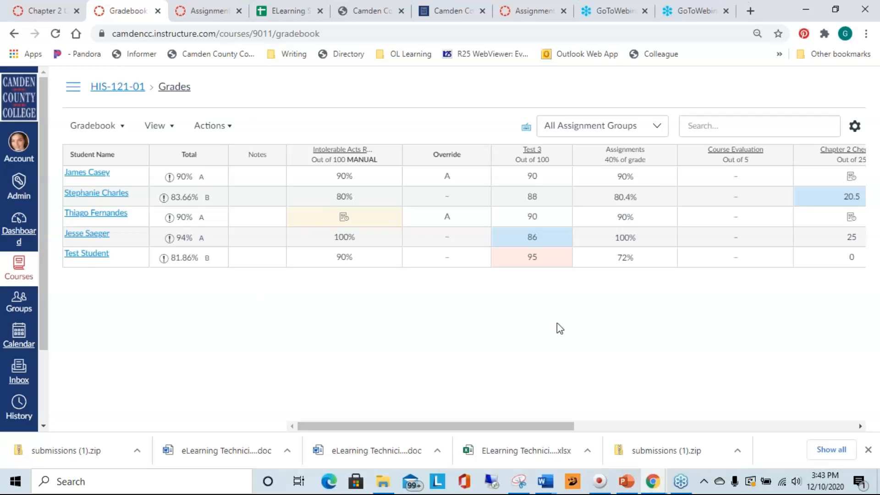
{"action": "left_click_drag", "start_coordinate": [574, 426], "coordinate": [360, 443]}
{"action": "left_click", "coordinate": [869, 39]}
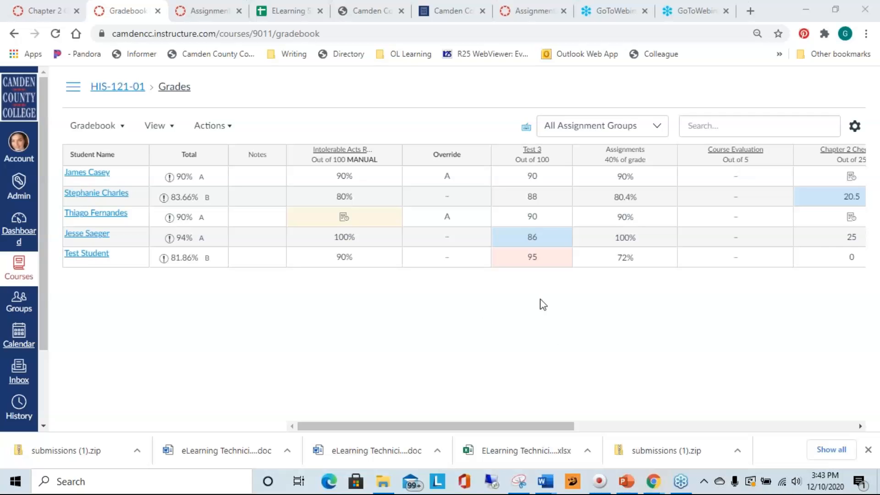
Switch to the Gradebook presentation in PowerPoint and start the slide show from the Additional Support slide
{"action": "left_click", "coordinate": [626, 481]}
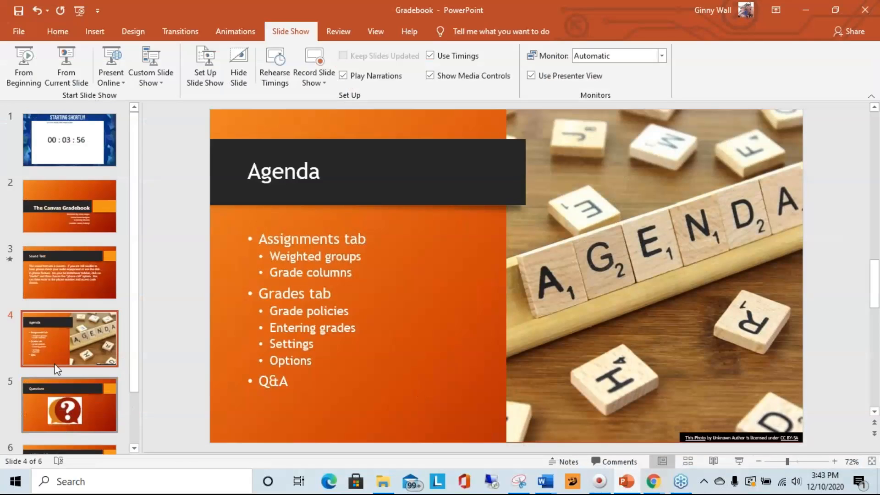
{"action": "scroll", "coordinate": [55, 366], "scroll_direction": "down", "scroll_amount": 2}
{"action": "left_click", "coordinate": [26, 392]}
{"action": "left_click", "coordinate": [74, 71]}
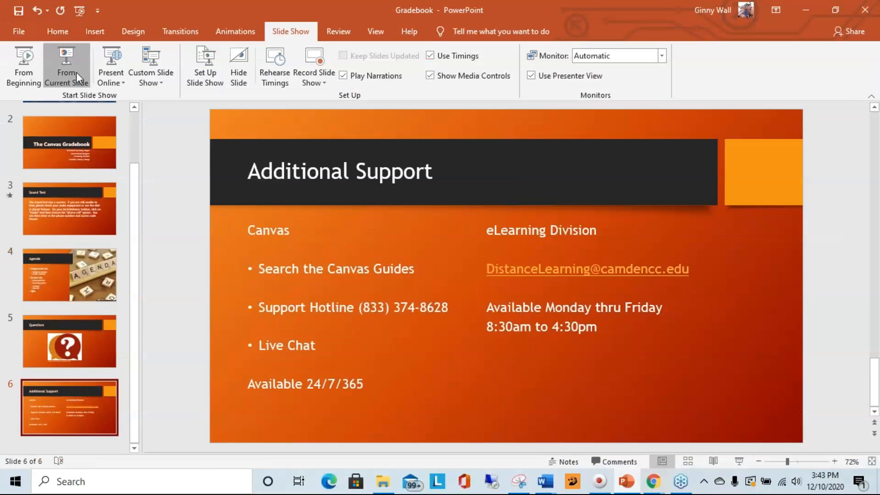